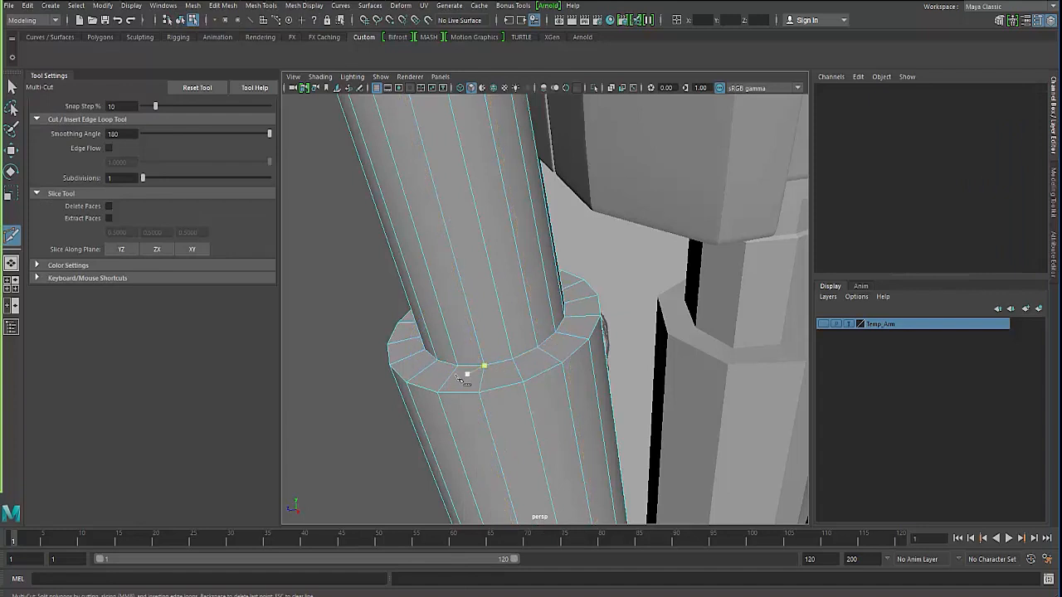
Step: Insert an edge loop around the collar's flat top ring, close to the inner cylinder
left_click(465, 371, "ctrl")
left_click(12, 87)
scroll(486, 240, "up", 10)
Step: Select the narrow ring of faces next to the inner cylinder and extrude it down into the collar as a recessed groove
right_click_drag(491, 223, 492, 254)
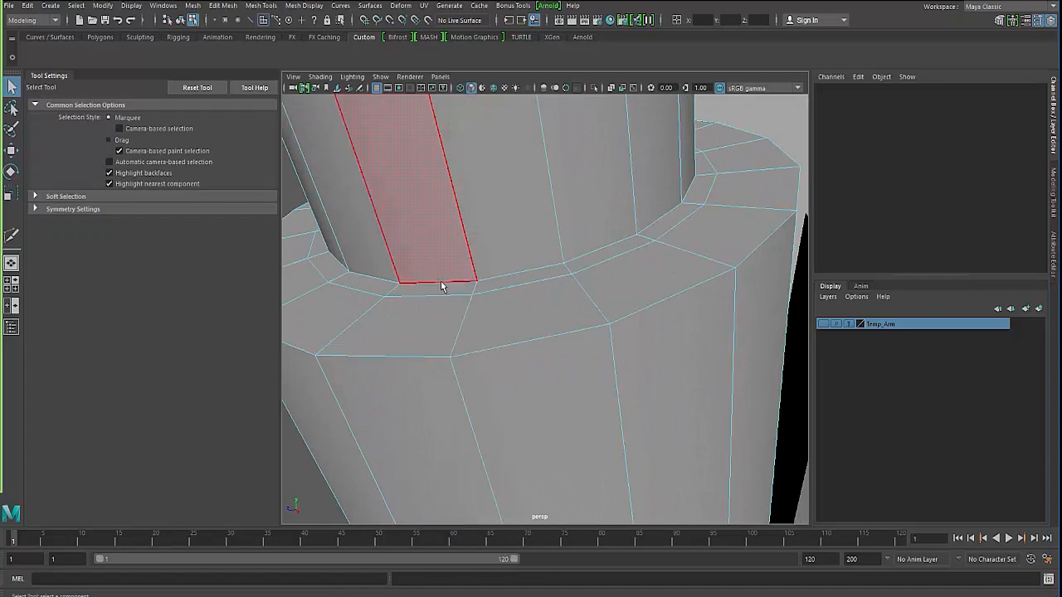
left_click(444, 286)
double_click(497, 284, "shift")
scroll(465, 286, "down", 5)
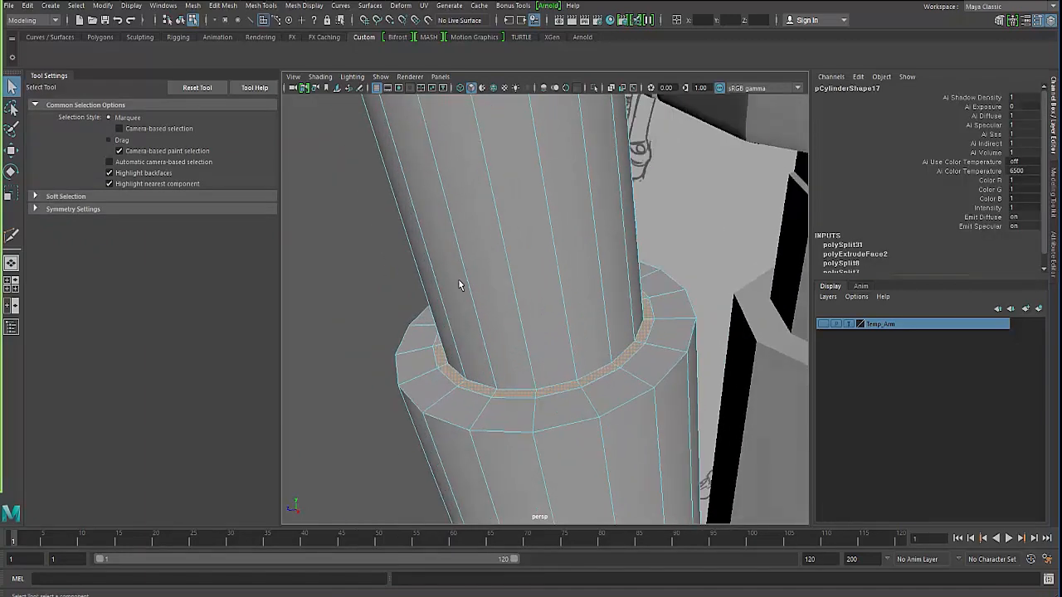
right_click(503, 240, "shift")
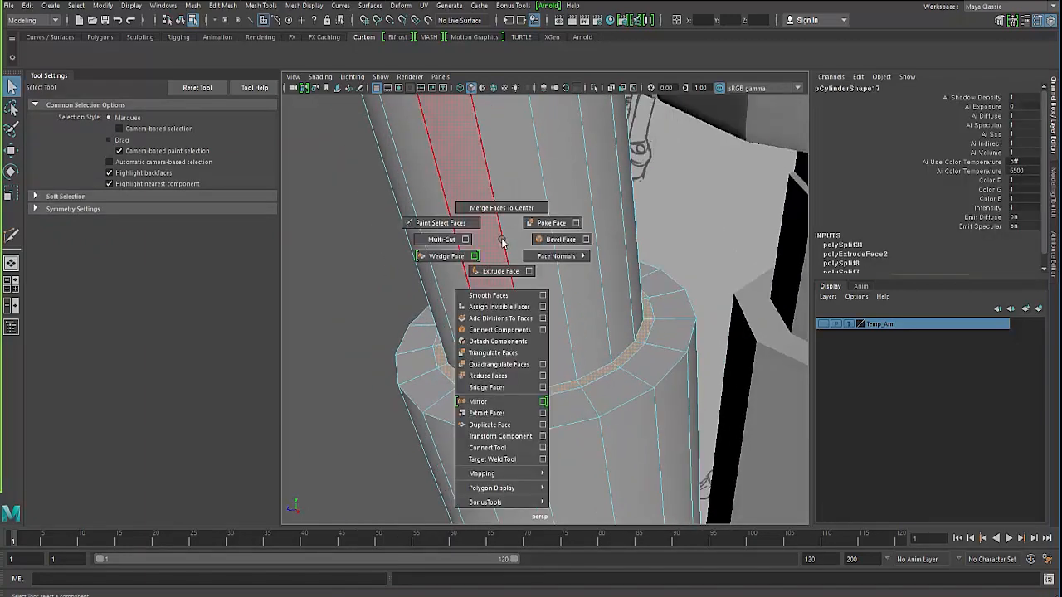
left_click(498, 271)
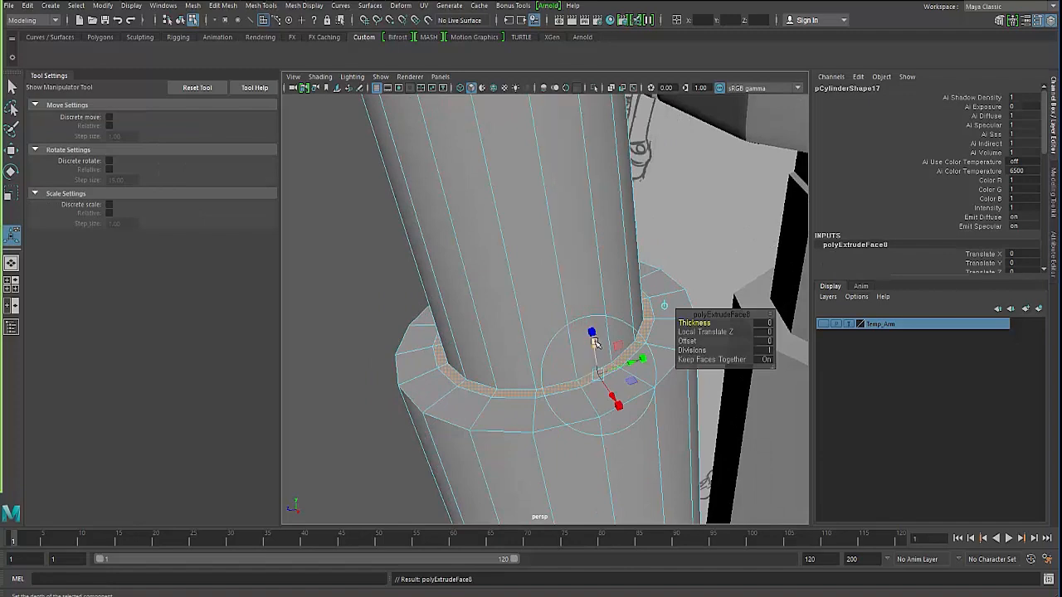
left_click_drag(594, 342, 595, 355)
left_click(355, 340)
key("q")
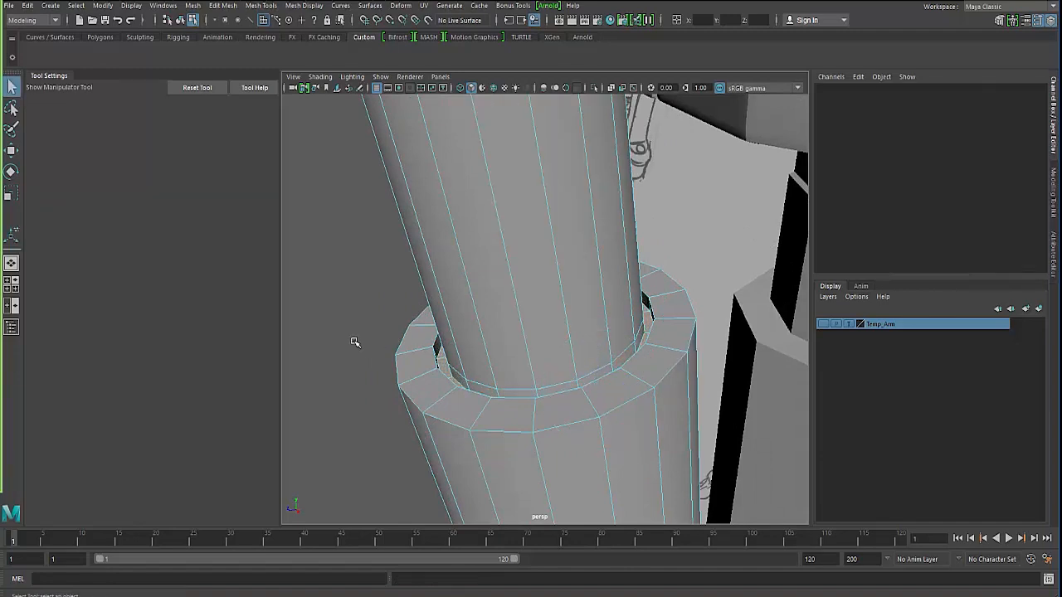
Step: Return to object selection and isolate the piston cylinder from the rest of the arm
key("F8")
key("F8")
key("F8")
mouse_move(498, 376)
right_mouse_down("alt")
mouse_move(361, 333)
mouse_move(340, 289)
right_mouse_up("alt")
left_click(460, 320)
left_click_drag(461, 319, 535, 303, "alt")
left_click(570, 277)
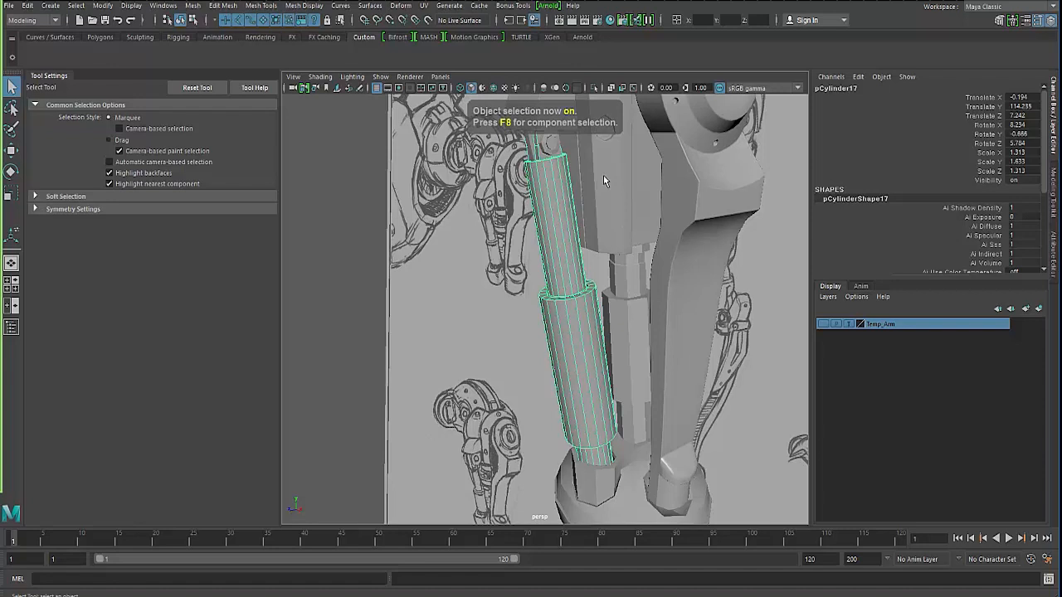
left_click(597, 88)
Step: Select the hard outer edges of both prongs at the top of the cylinder in edge mode
left_click_drag(530, 219, 544, 345, "alt")
right_click_drag(544, 344, 583, 358, "alt")
middle_click_drag(584, 358, 520, 325, "alt")
left_click_drag(519, 324, 556, 334, "alt")
right_click_drag(556, 335, 559, 285)
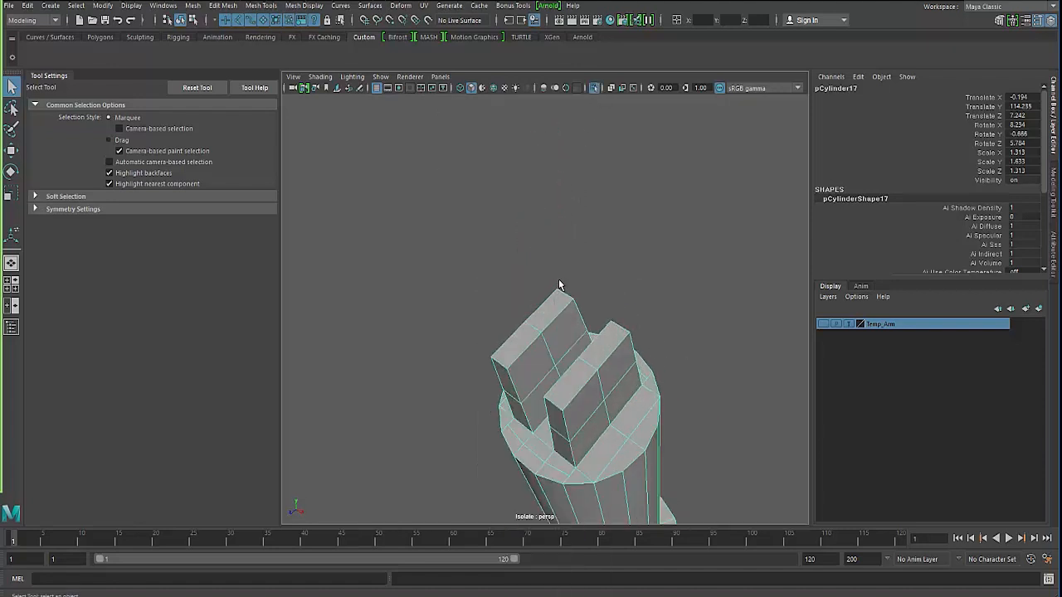
left_click(552, 318)
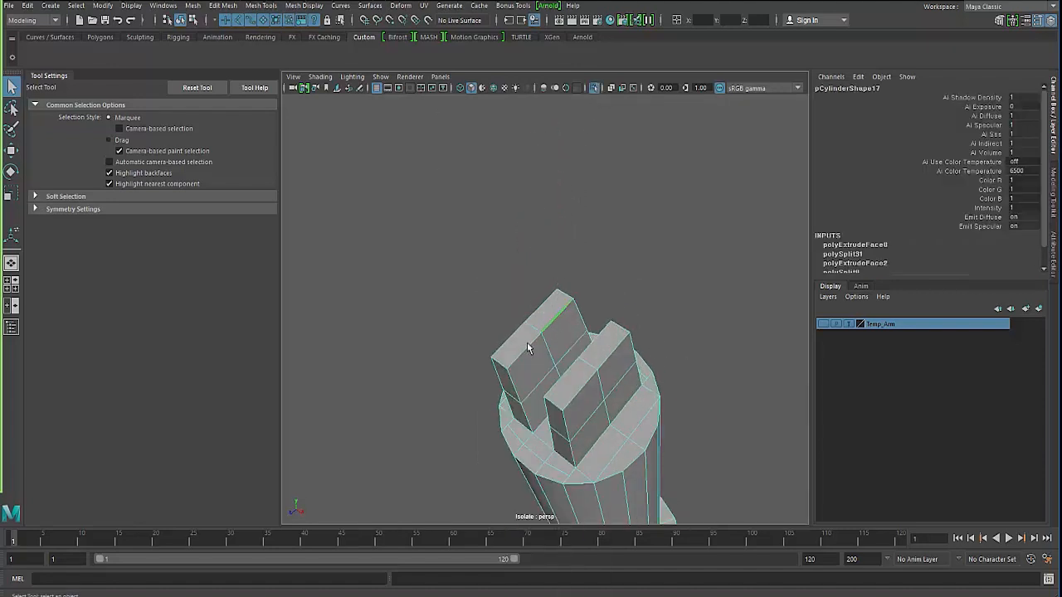
left_click(569, 378)
left_click_drag(480, 379, 555, 330, "alt")
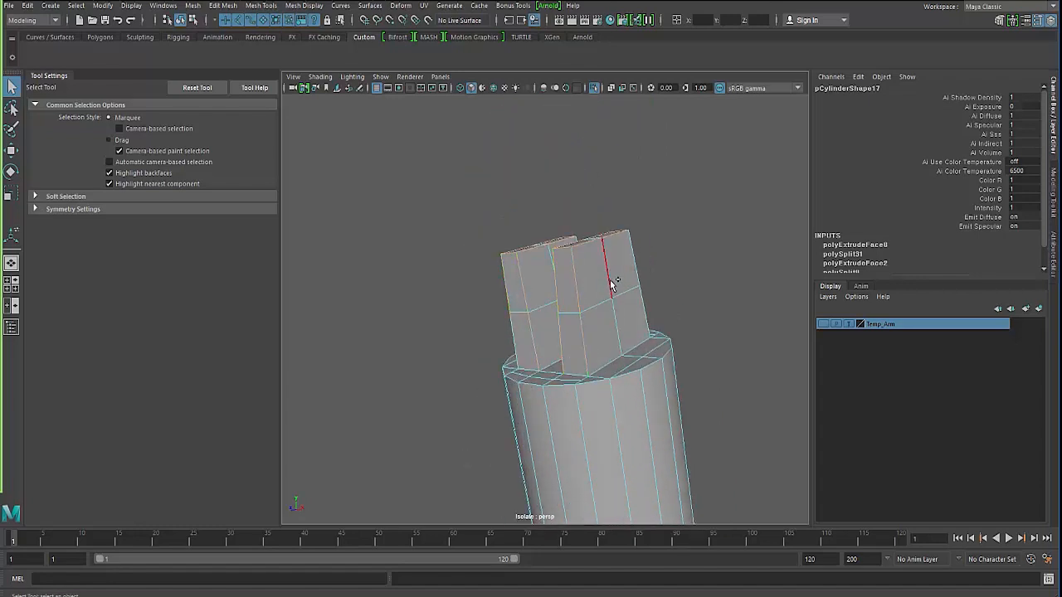
left_click_drag(480, 299, 631, 303, "alt")
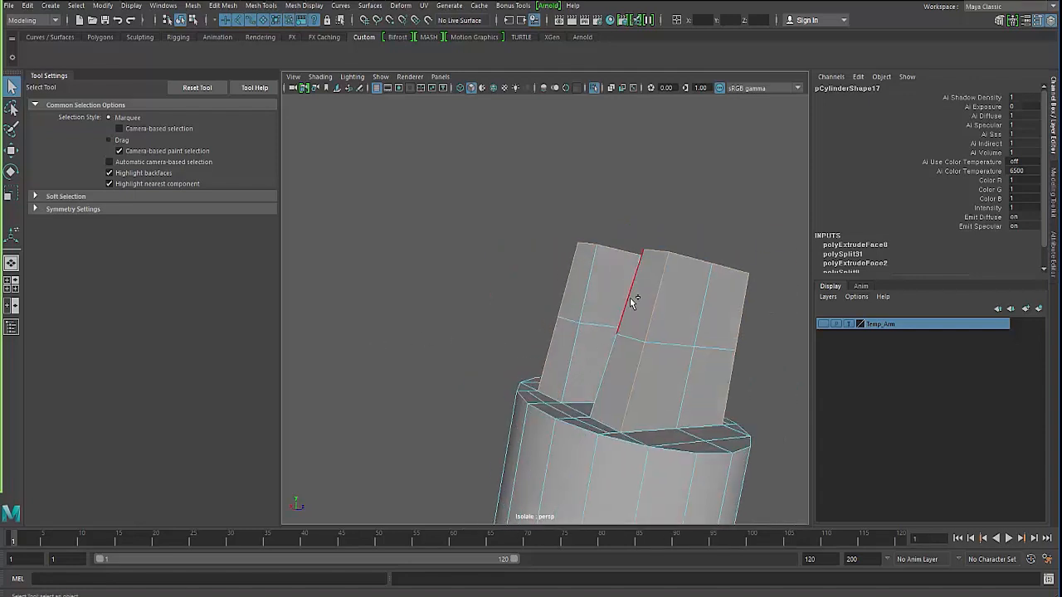
left_click_drag(535, 370, 578, 367, "alt")
left_click_drag(550, 332, 498, 396, "alt")
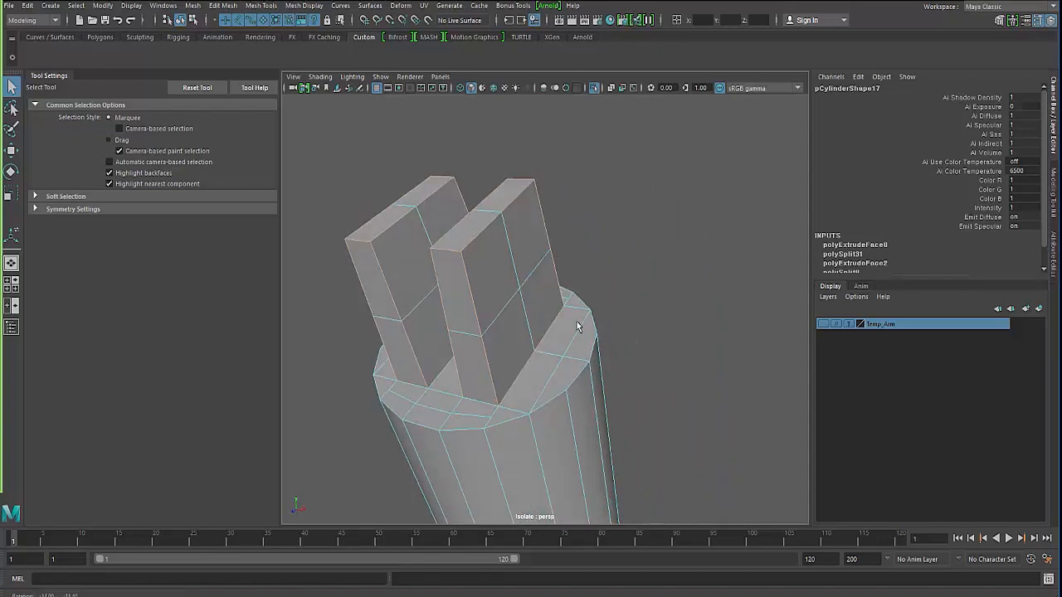
Step: Add the prongs' base edges and the outer rim of the cylinder's top cap to the edge selection
left_click_drag(420, 402, 498, 393, "alt")
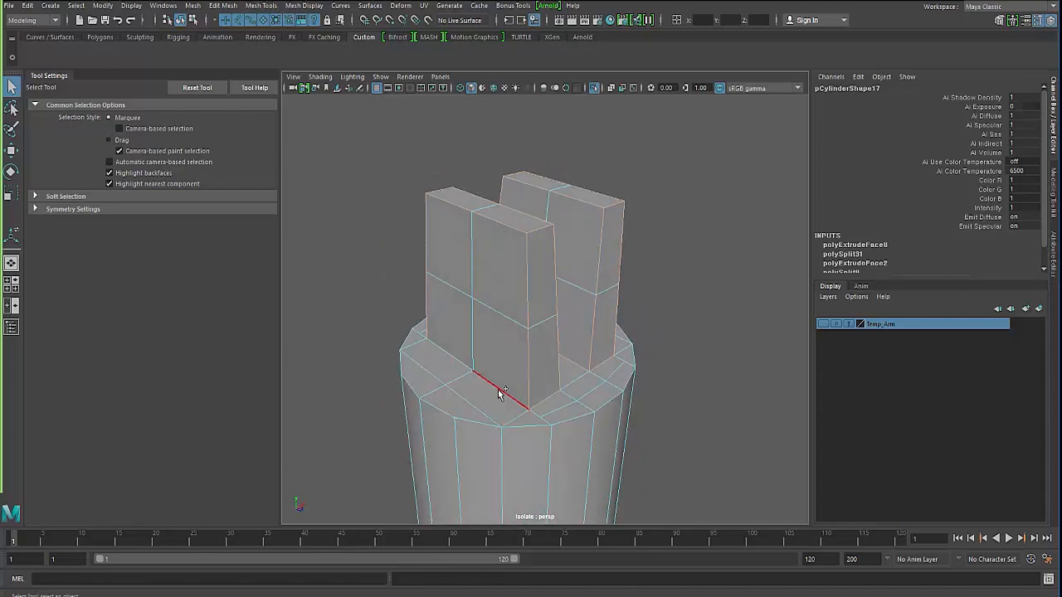
left_click_drag(428, 367, 455, 378, "alt")
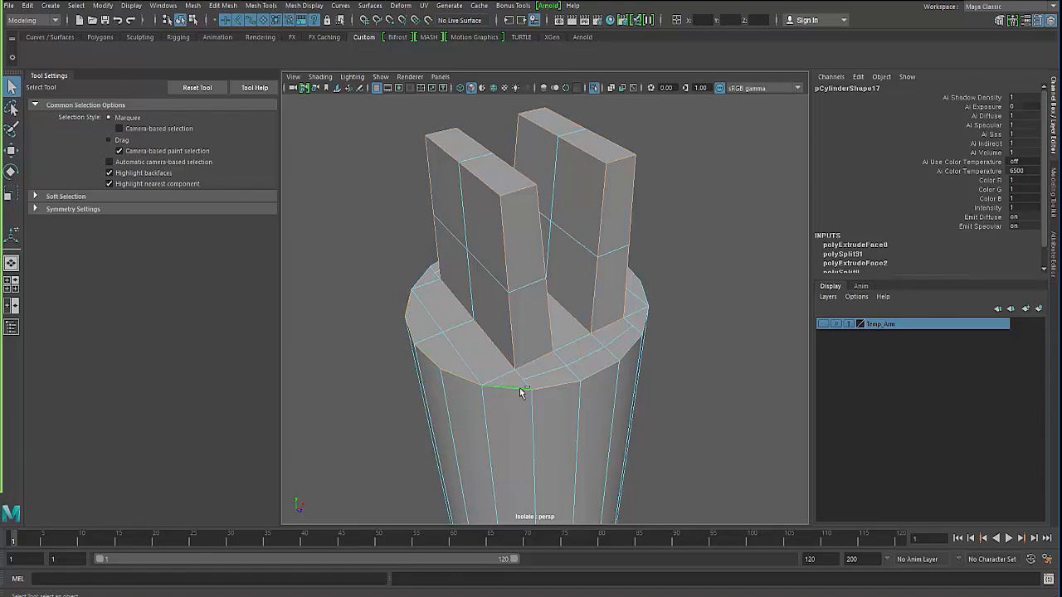
left_click_drag(521, 393, 544, 390, "alt")
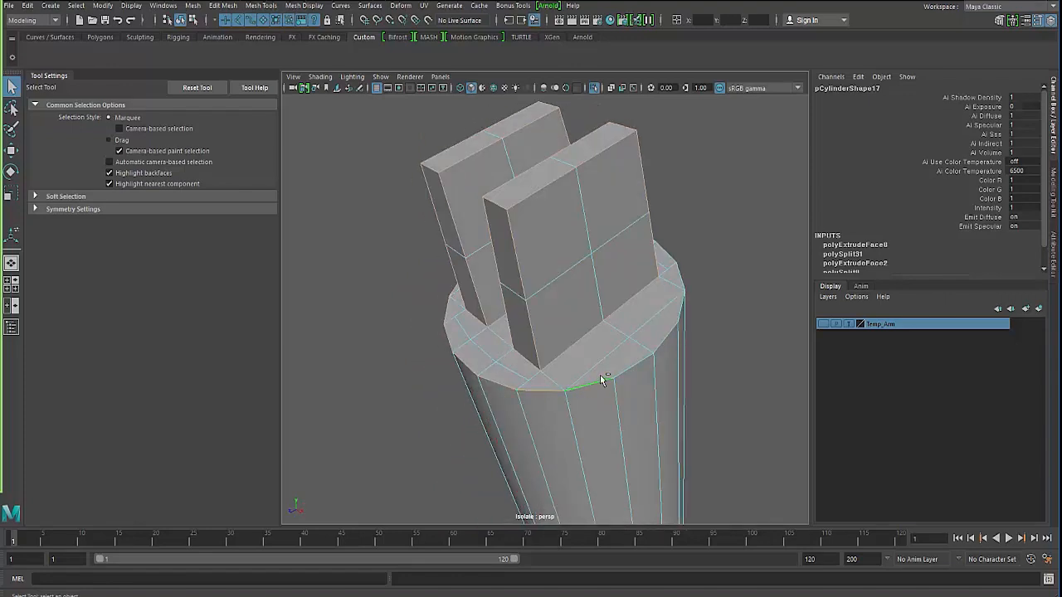
left_click_drag(621, 362, 599, 372, "alt")
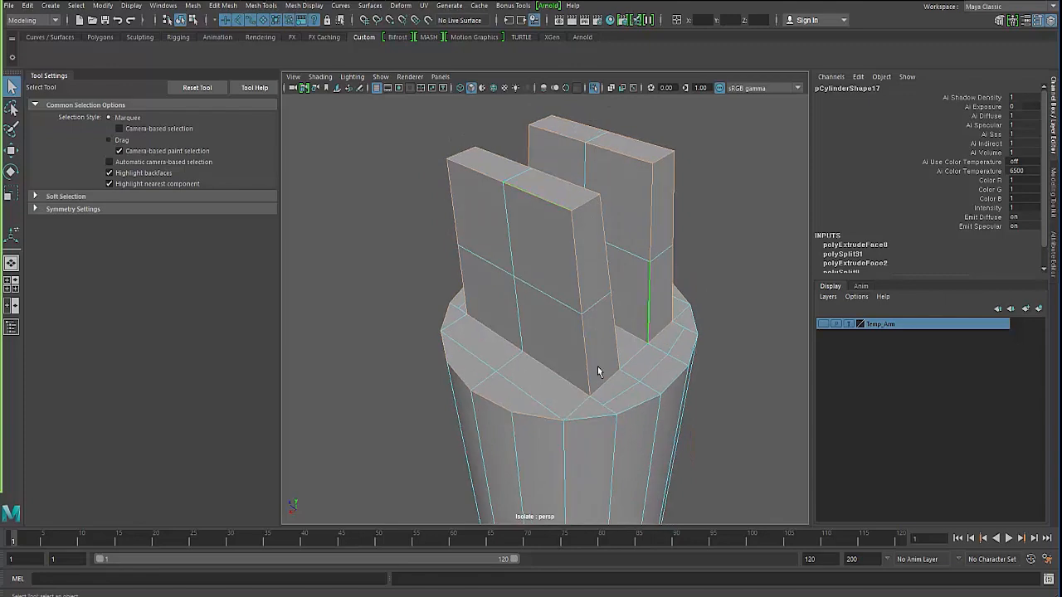
left_click_drag(633, 412, 537, 299, "alt")
Step: Try a bevel on the selected edges and check it in smooth preview, then undo it
right_click_drag(508, 293, 567, 293, "shift")
left_click_drag(511, 337, 304, 372, "alt")
key("3")
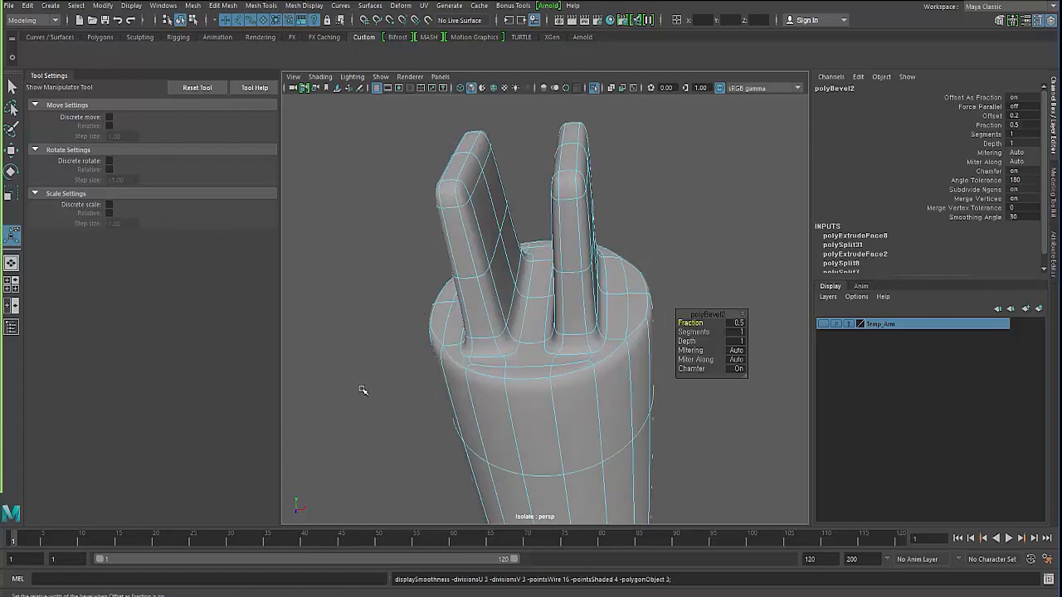
left_click_drag(363, 390, 446, 413, "alt")
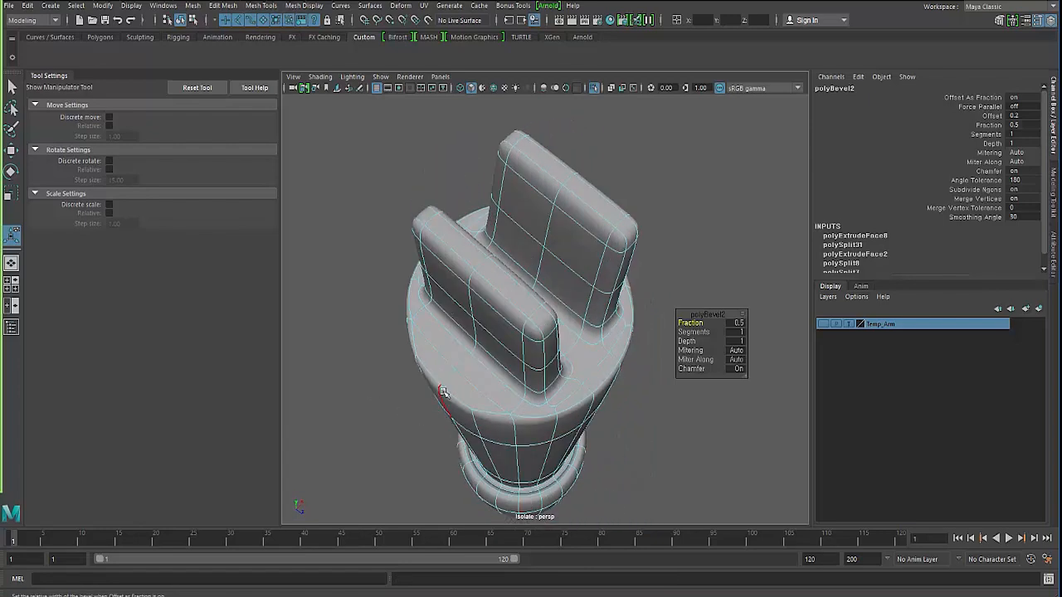
key("1")
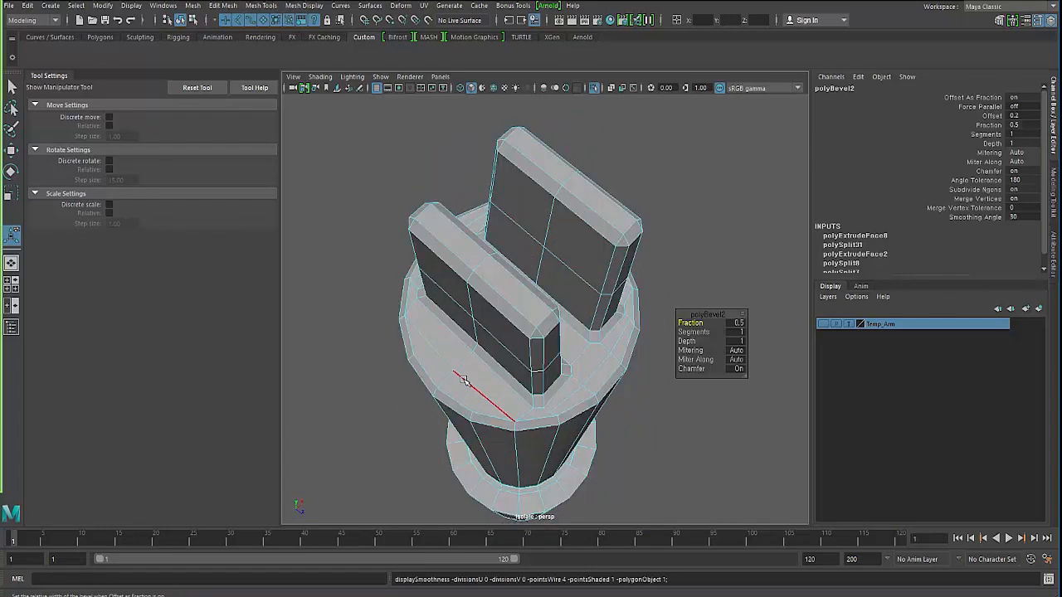
left_click_drag(461, 381, 562, 364, "alt")
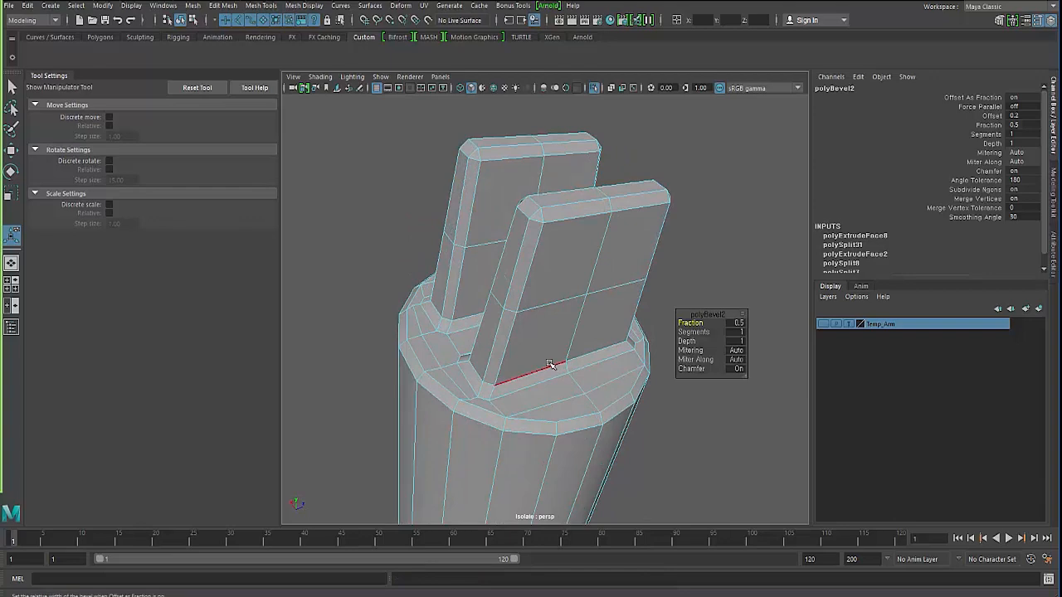
key("ctrl+z")
Step: Add the circular edge loops of the collar groove, the collar ends and the cylinder's bottom end to the selection
left_click_drag(461, 402, 439, 287, "alt")
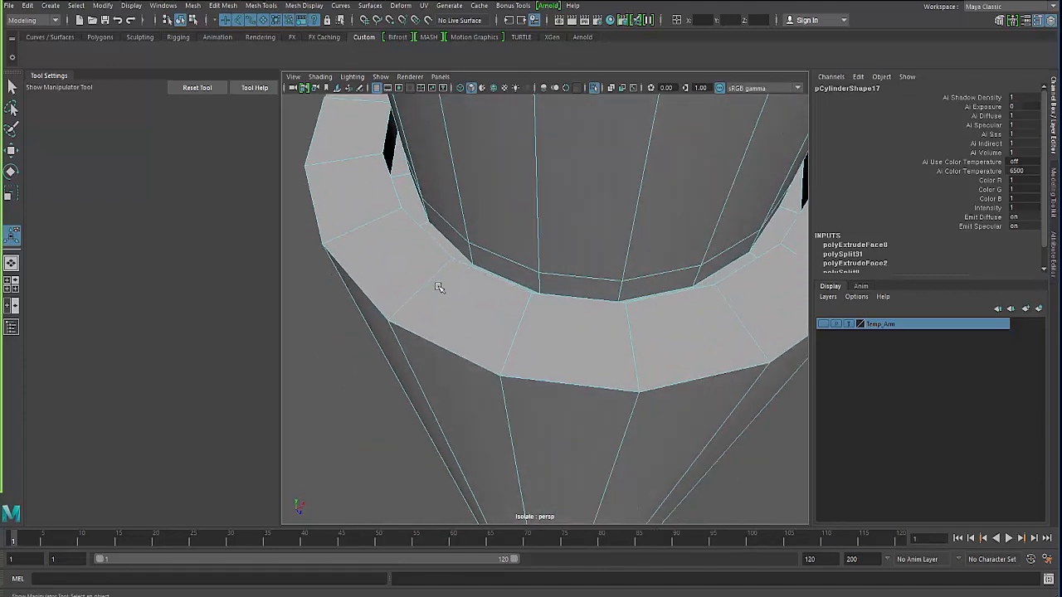
left_click_drag(443, 241, 508, 269, "alt")
left_click_drag(454, 292, 476, 306, "alt")
key("4")
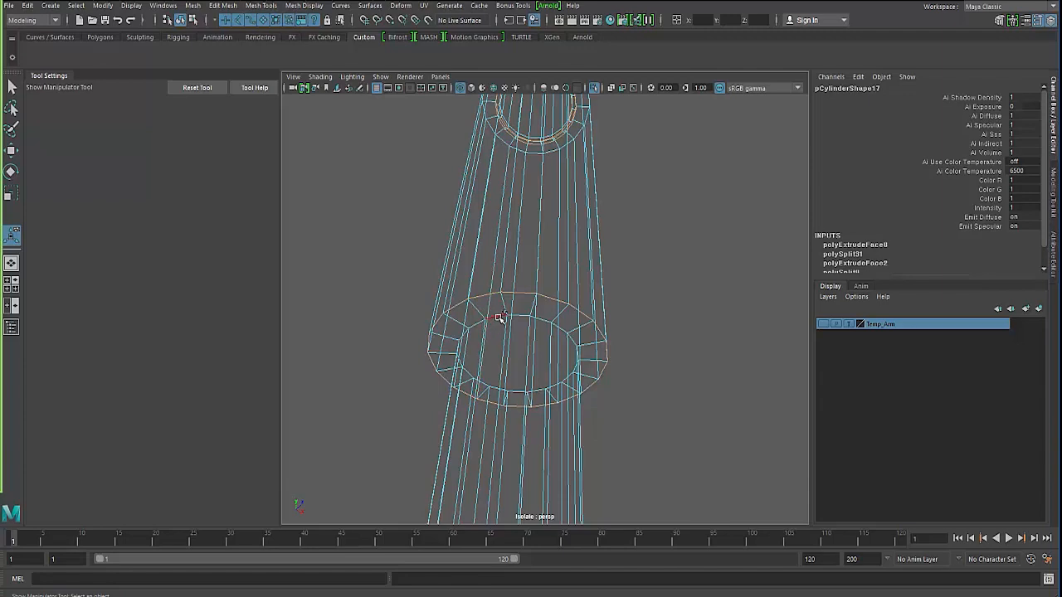
left_click_drag(471, 395, 486, 316, "alt")
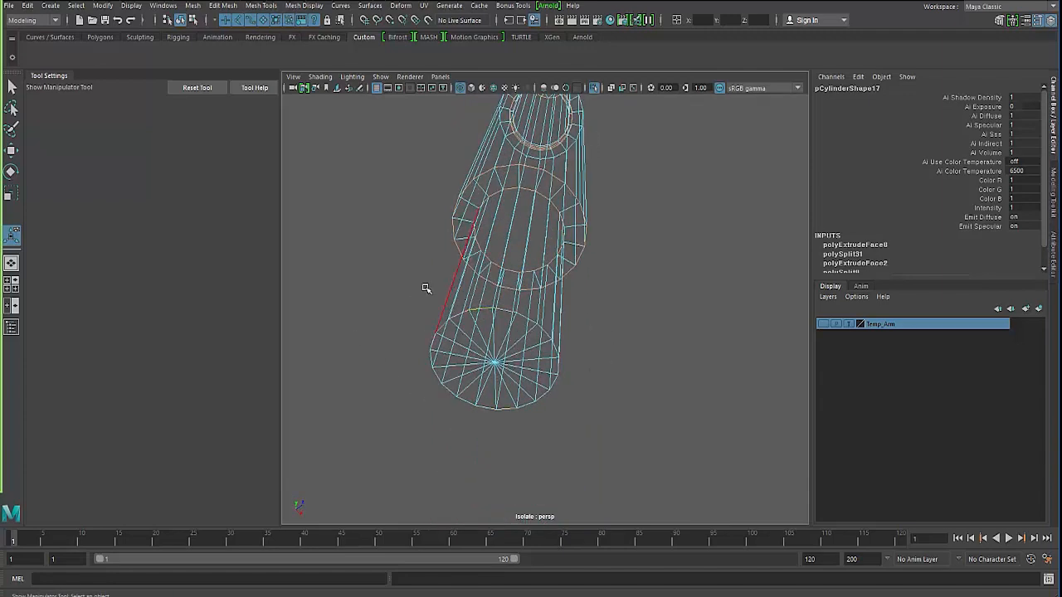
mouse_move(427, 290)
left_mouse_down("alt")
mouse_move(448, 286)
mouse_move(455, 309)
mouse_move(465, 273)
mouse_move(390, 403)
left_mouse_up("alt")
key("5")
Step: Bevel all the selected edges with 2 segments
mouse_move(476, 254)
left_mouse_down("alt")
mouse_move(467, 271)
mouse_move(514, 315)
mouse_move(517, 429)
mouse_move(522, 373)
left_mouse_up("alt")
right_click(533, 335, "shift")
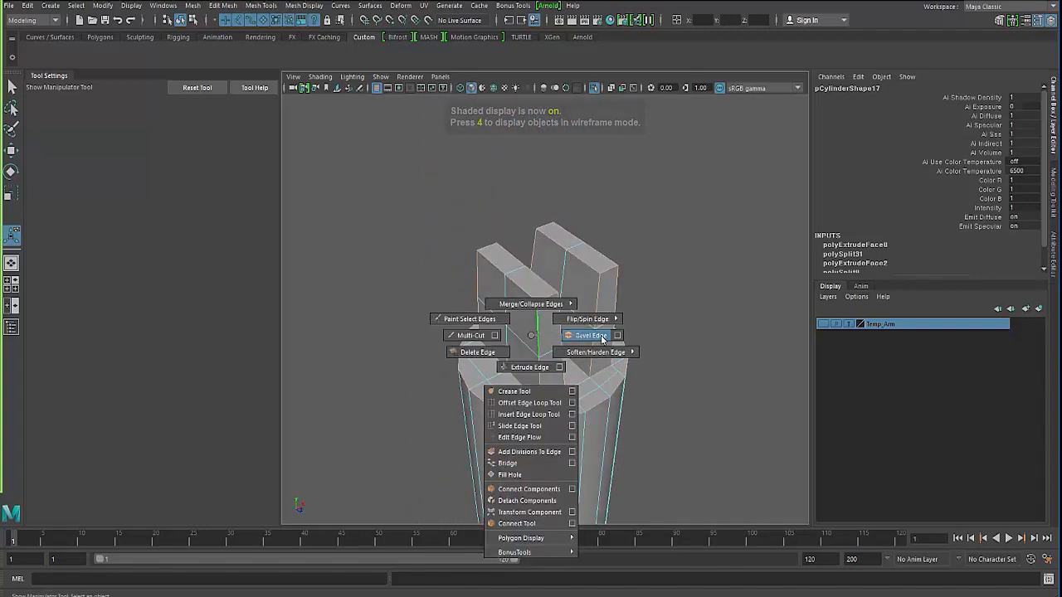
left_click(590, 336)
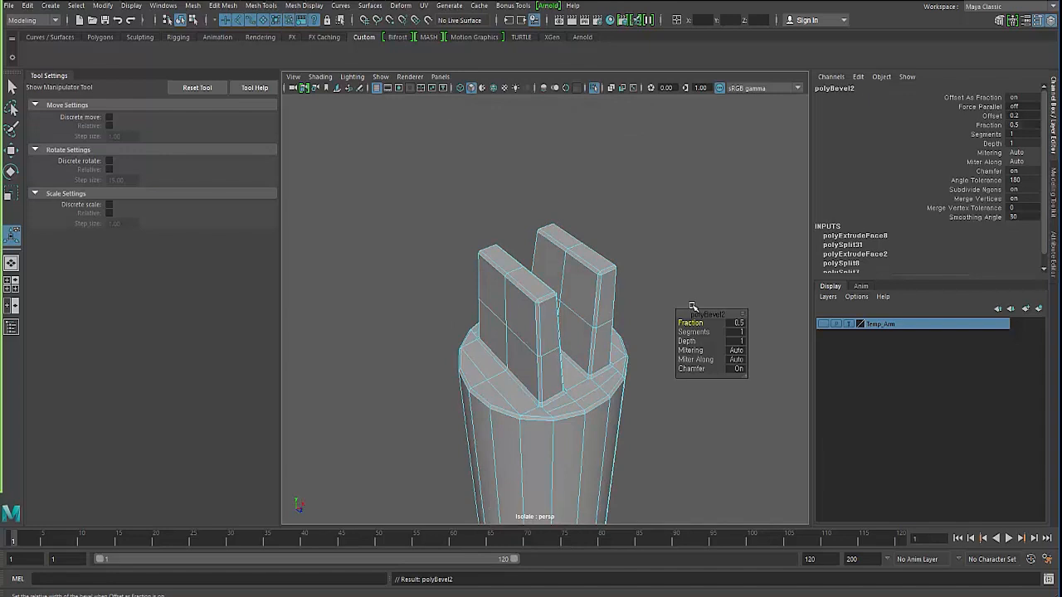
left_click(731, 333)
type("2")
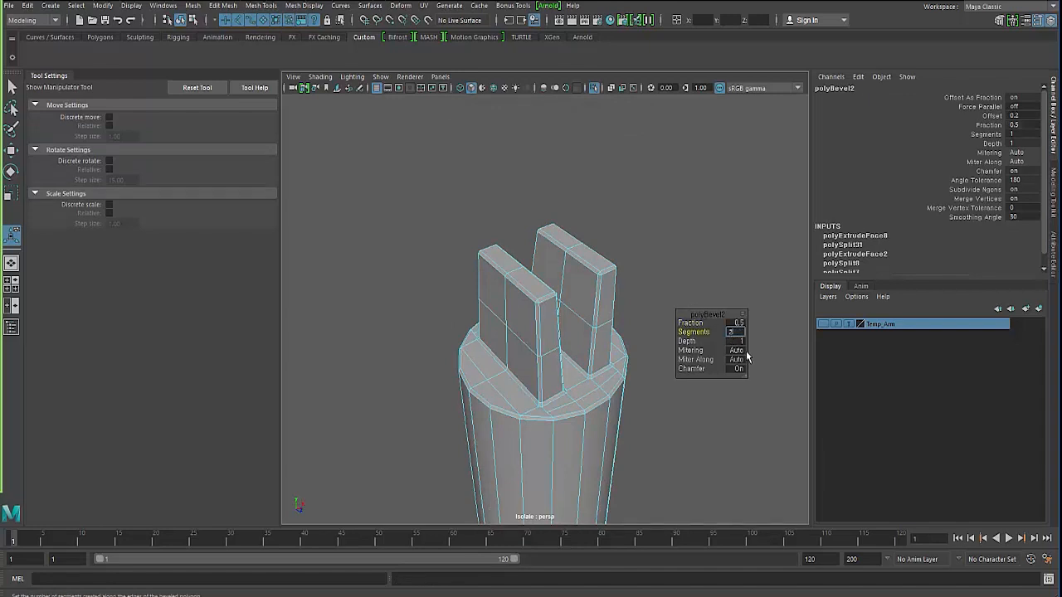
key("Return")
left_click(734, 341)
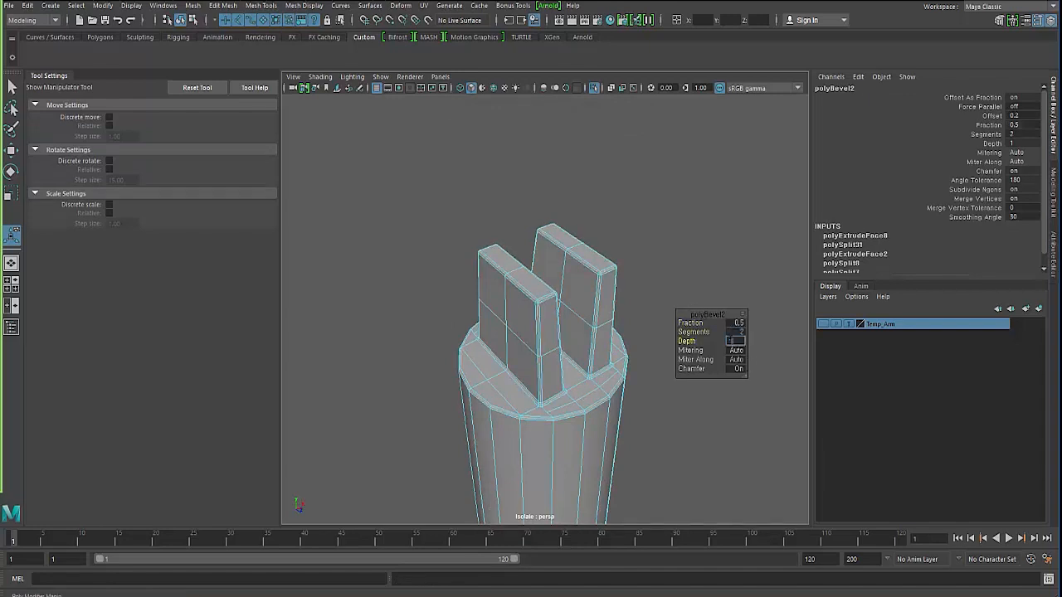
left_click(395, 351)
Step: Return to object mode and inspect the beveled cylinder from several sides in smooth preview
scroll(434, 407, "down", 3)
right_click_drag(496, 287, 535, 302)
left_click(373, 388)
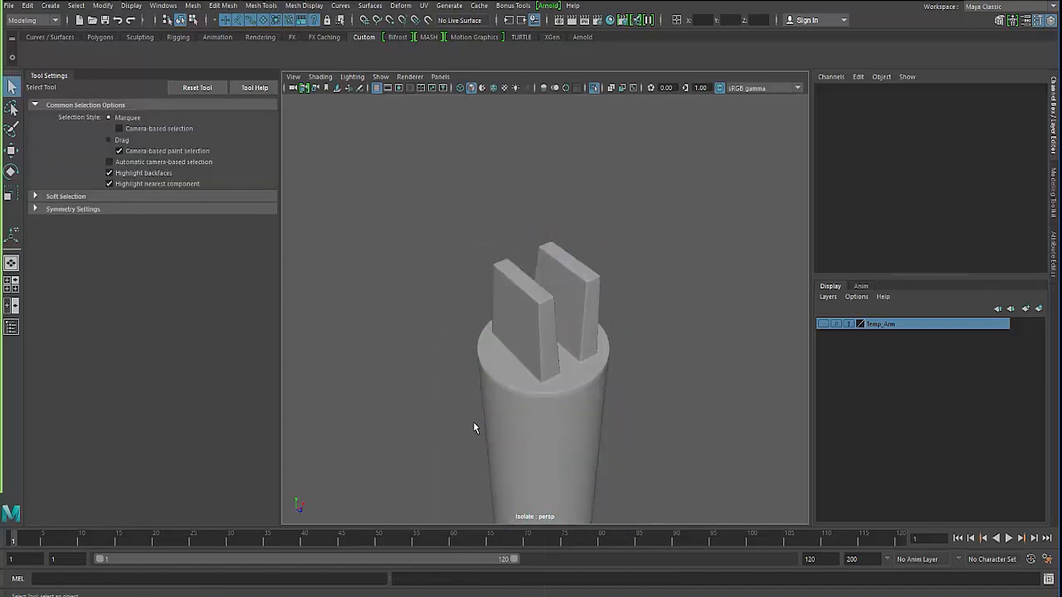
left_click_drag(475, 424, 445, 420, "alt")
left_click(490, 427)
middle_click_drag(489, 428, 501, 340, "alt")
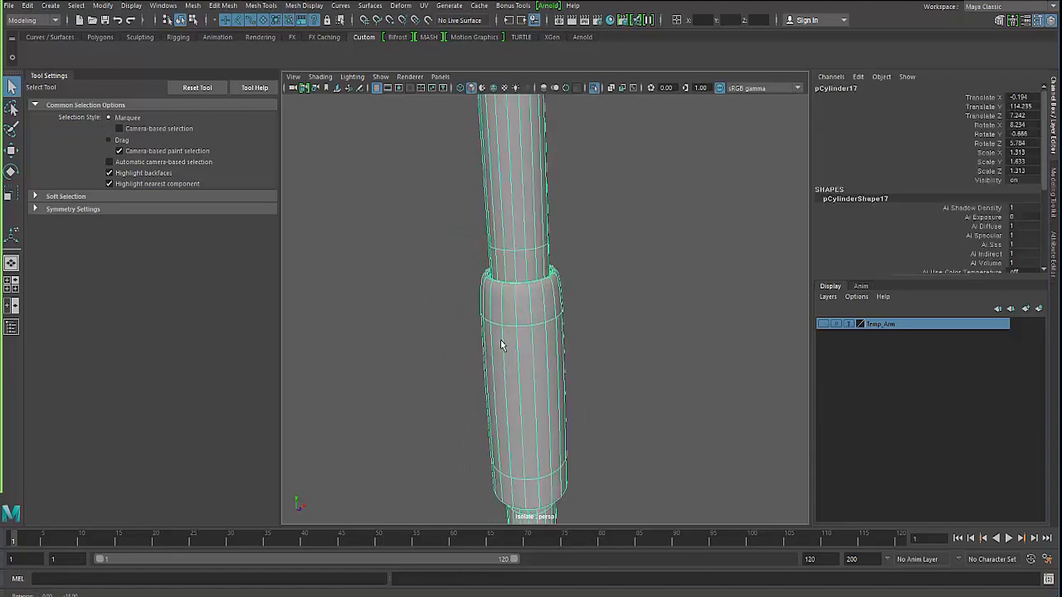
left_click_drag(500, 339, 446, 195, "alt")
middle_click_drag(446, 195, 446, 217, "alt")
left_click_drag(445, 217, 509, 365, "alt")
key("1")
Step: Use Multi-Cut on the top cap to cut from the first prong's outer base corner through a point in the face to the adjacent loop's end vertex
scroll(509, 366, "up", 5)
middle_click_drag(508, 365, 544, 347, "alt")
scroll(533, 346, "up", 3)
scroll(588, 334, "up", 4)
left_click_drag(543, 347, 510, 342, "alt")
middle_click_drag(510, 342, 558, 347, "alt")
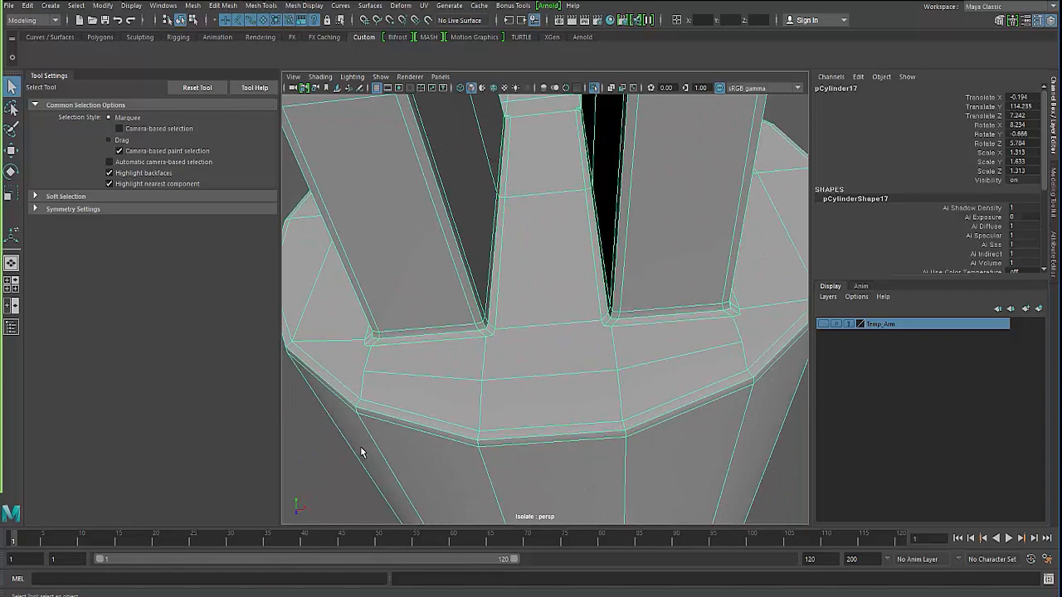
left_click(327, 436)
left_click_drag(414, 413, 439, 402, "alt")
left_click(439, 402)
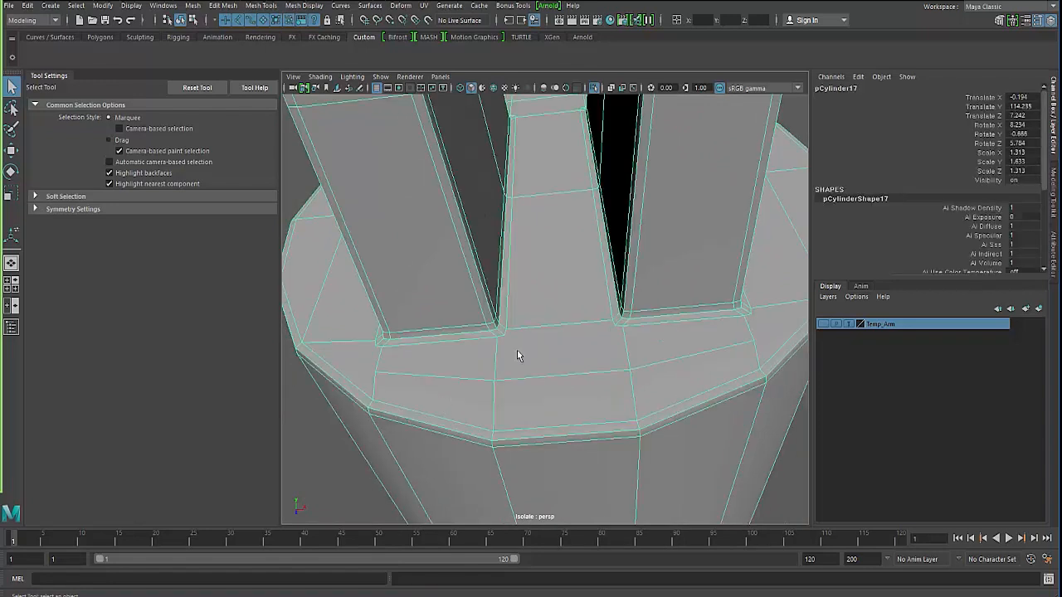
right_click_drag(522, 320, 461, 320, "shift")
mouse_move(396, 380)
left_mouse_down("alt")
mouse_move(420, 380)
mouse_move(349, 381)
mouse_move(412, 374)
left_mouse_up("alt")
right_click_drag(413, 374, 456, 444, "alt")
middle_click_drag(457, 444, 427, 374, "alt")
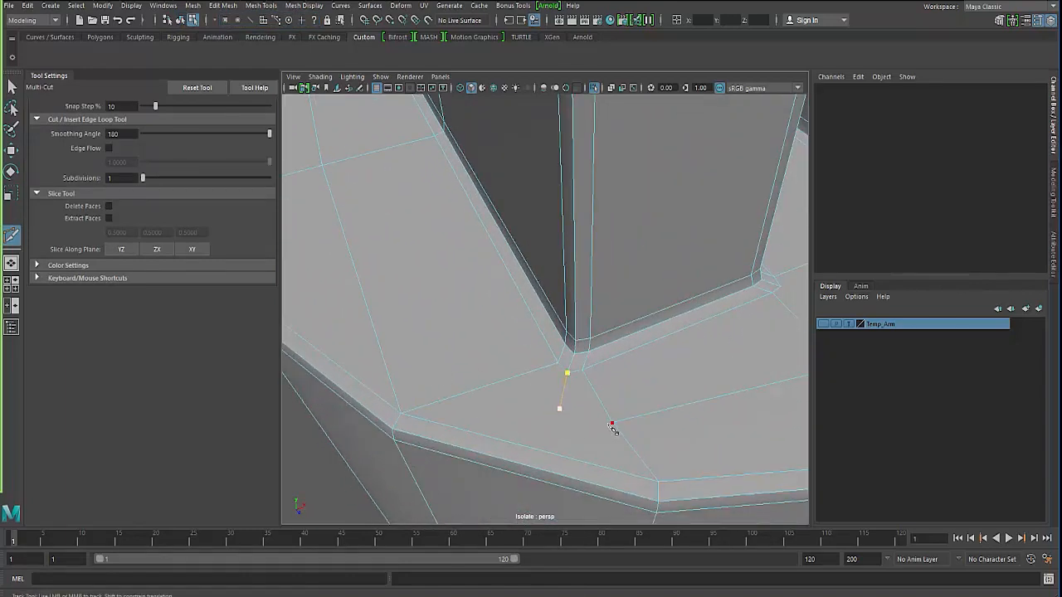
left_click(611, 424)
right_click(559, 427)
Step: Cut an edge from the new point in the cap face to the nearby vertex on the cap's rim
left_click(559, 410)
left_click(402, 413)
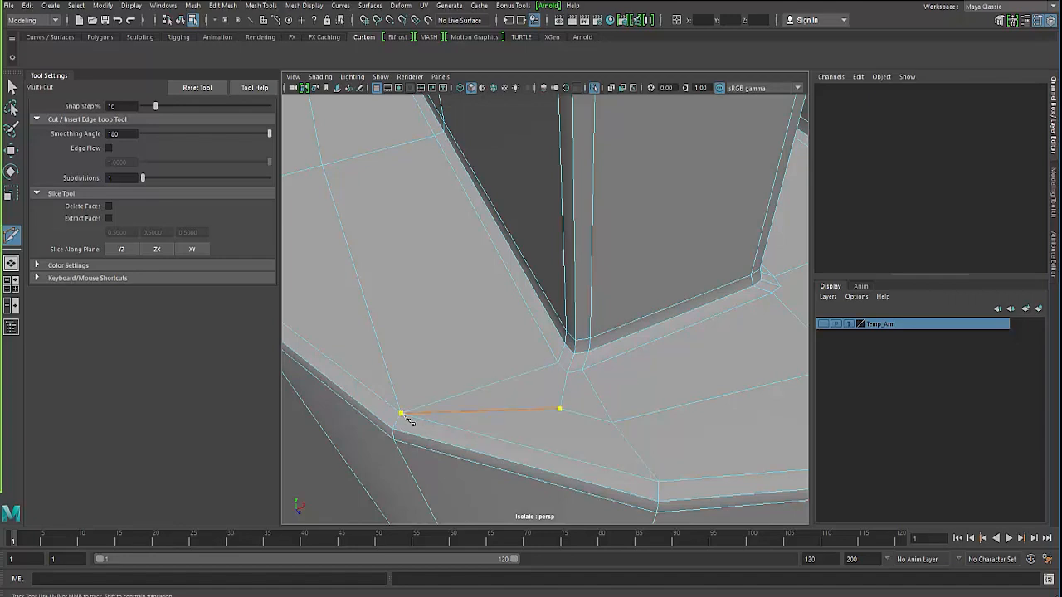
right_click(522, 425)
Step: Cut from the loop's end vertex beside the second prong's outer base corner through a point in the cap face to the rim vertex
right_click_drag(517, 427, 556, 378, "alt")
middle_click_drag(556, 377, 503, 443, "alt")
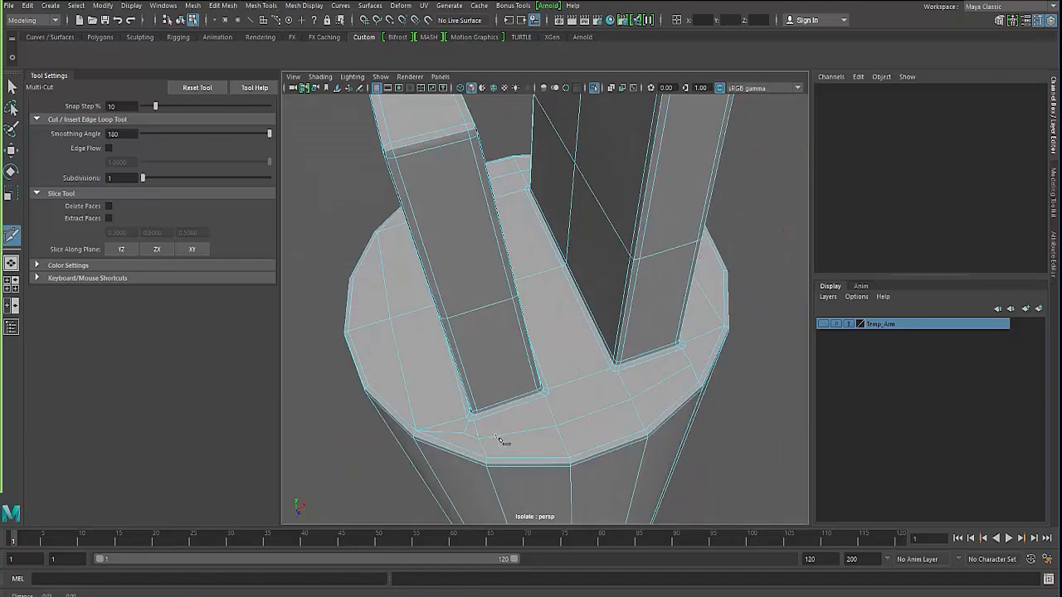
right_click_drag(502, 440, 533, 466, "alt")
middle_click_drag(533, 466, 487, 402, "alt")
left_click_drag(572, 374, 482, 403, "alt")
right_click_drag(481, 403, 545, 417, "alt")
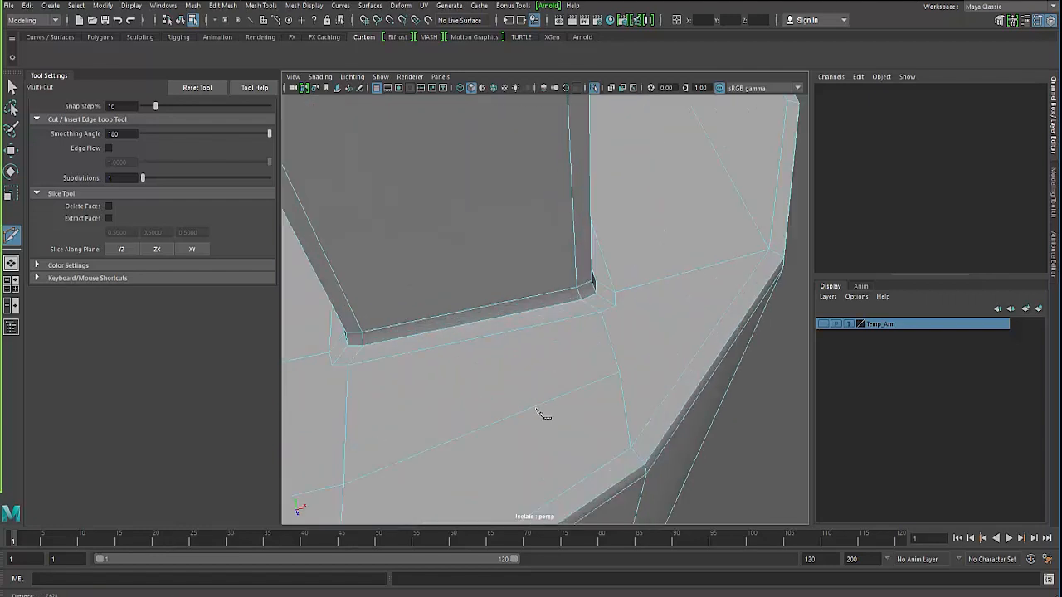
middle_click_drag(545, 418, 503, 347, "alt")
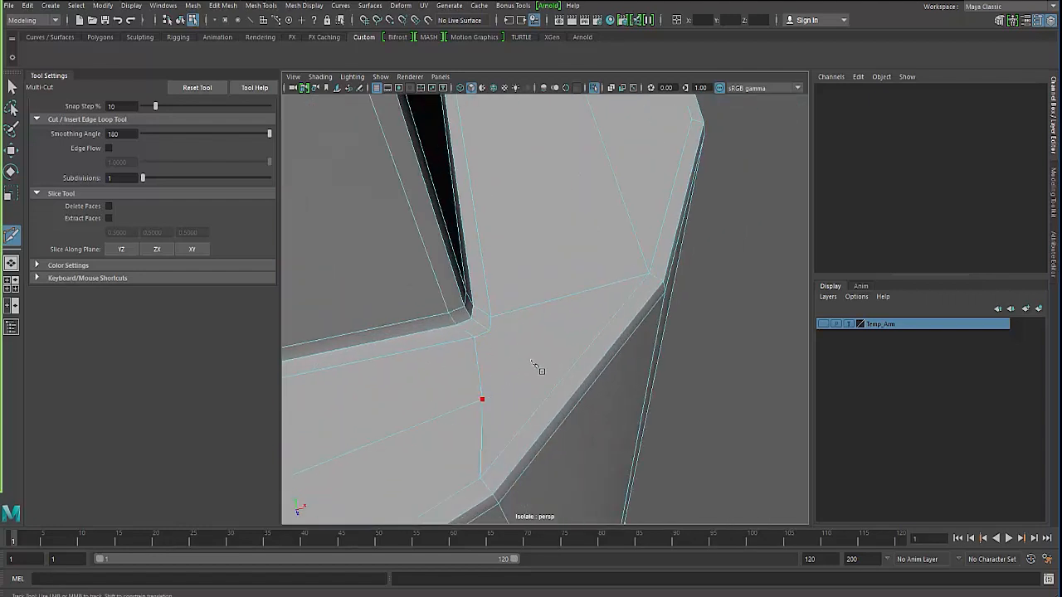
left_click(532, 355)
left_click(649, 274)
Step: Cut edges from both prongs' inner base corners through two points in the cap face between them to the adjacent loop vertices
right_click_drag(471, 427, 349, 392, "alt")
middle_click_drag(349, 393, 474, 403, "alt")
right_click_drag(473, 403, 461, 400, "alt")
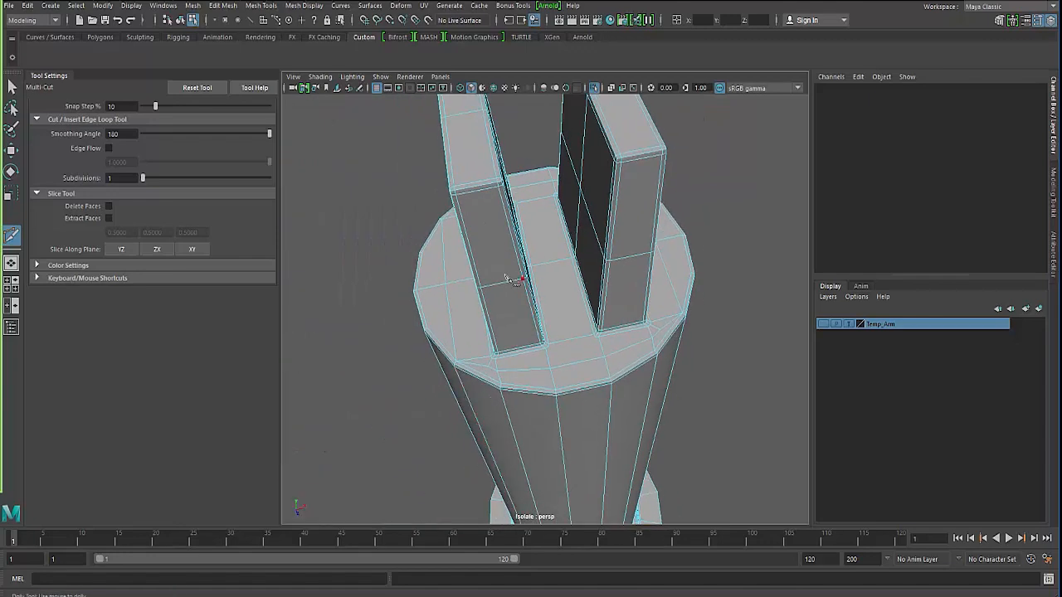
left_click_drag(505, 278, 465, 272, "alt")
left_click_drag(480, 350, 527, 358, "alt")
right_click_drag(486, 356, 536, 349, "alt")
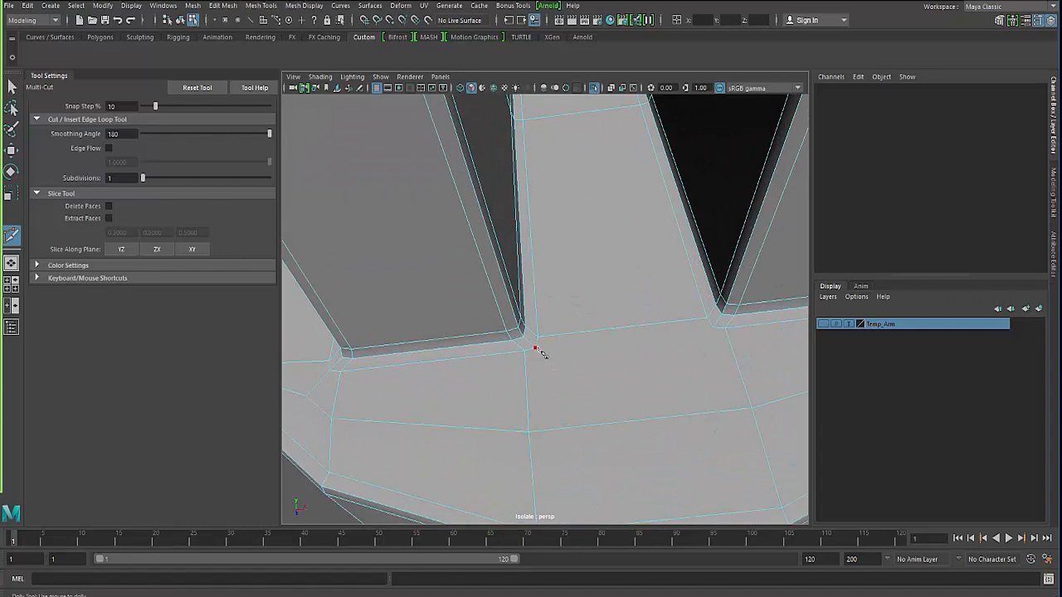
left_click(671, 380)
left_click(701, 346)
key("Return")
left_click(682, 388)
Step: On the cap's opposite side, cut matching edges at the prong's outer base corner and in the face between the two prongs
scroll(601, 388, "down", 10)
left_click_drag(602, 389, 564, 358, "alt")
scroll(647, 495, "up", 6)
scroll(564, 358, "up", 4)
mouse_move(564, 357)
middle_mouse_down("alt")
mouse_move(569, 400)
mouse_move(562, 344)
middle_mouse_up("alt")
scroll(567, 385, "up", 3)
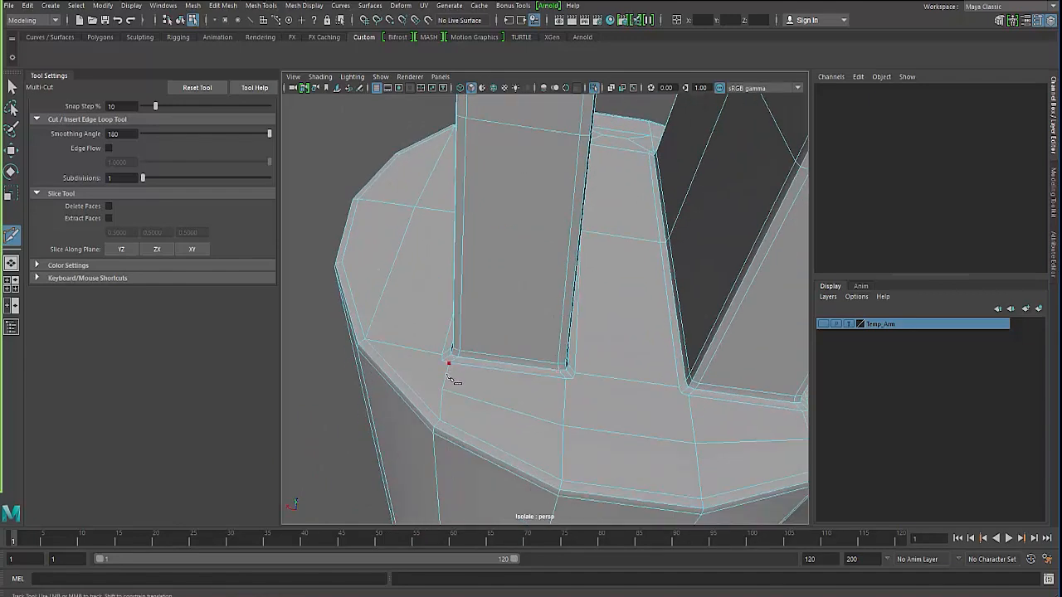
left_click(448, 369)
left_click_drag(440, 378, 469, 382, "alt")
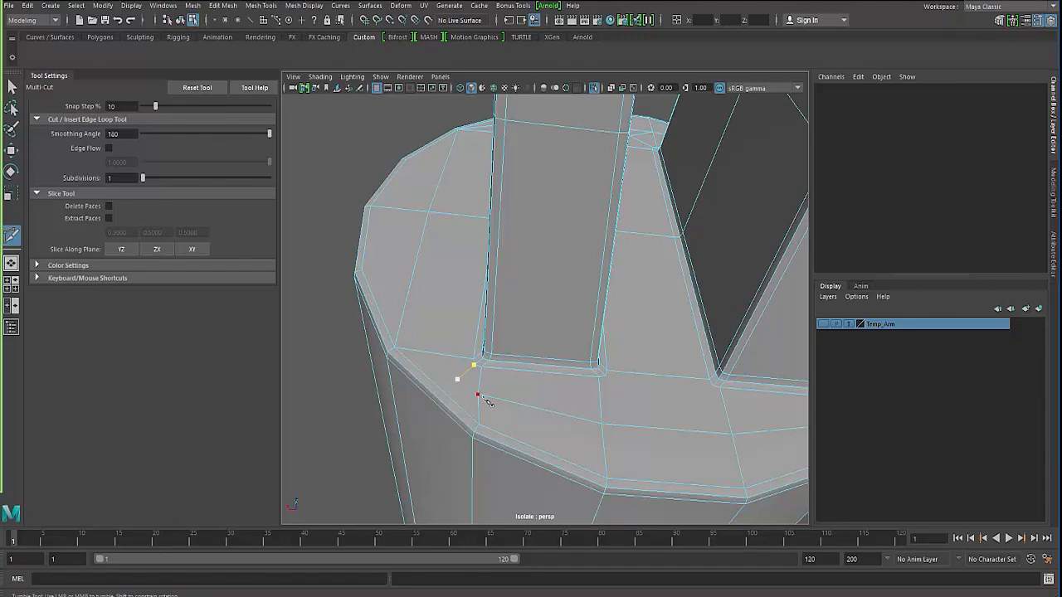
left_click(479, 395)
right_click(457, 380)
left_click_drag(556, 400, 450, 420, "alt")
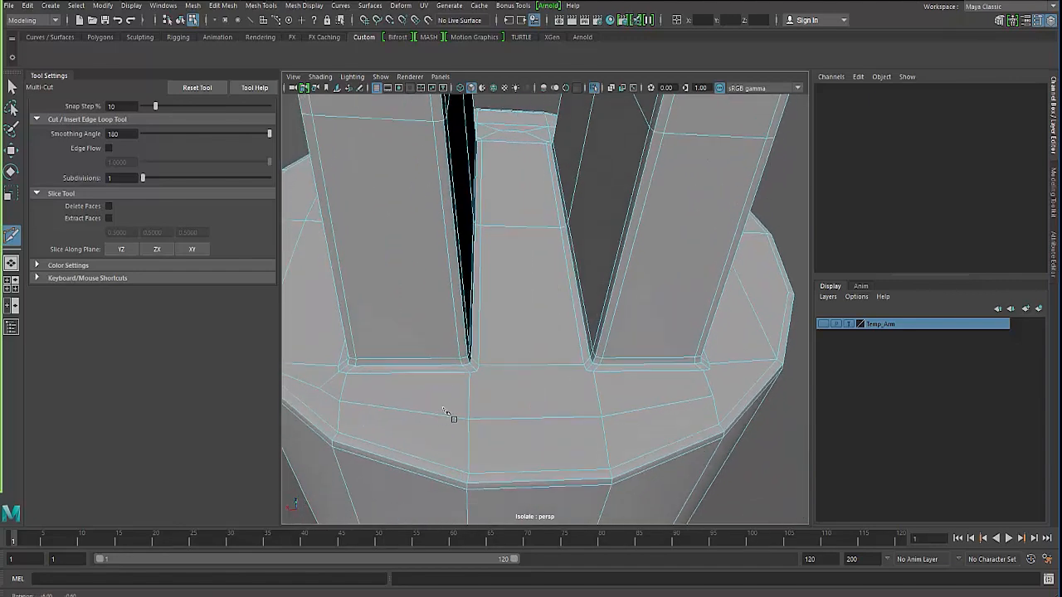
middle_click_drag(451, 420, 454, 399, "alt")
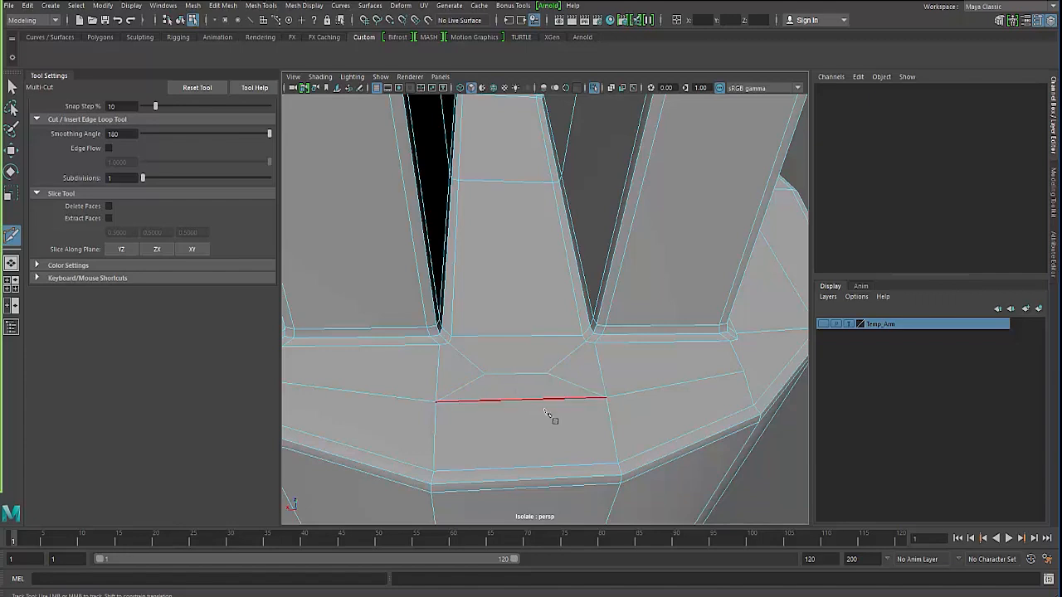
Step: At the remaining outer prong corner, cut from the loop's end vertex through a point in the cap face to the corner and leave Multi-Cut
left_click_drag(547, 414, 517, 398, "alt")
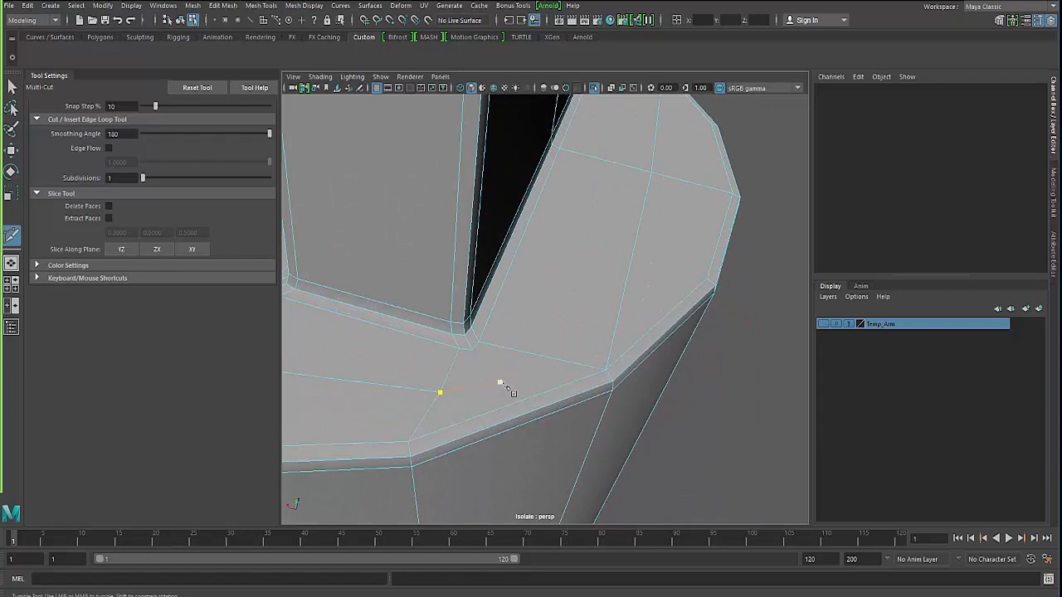
left_click(492, 387)
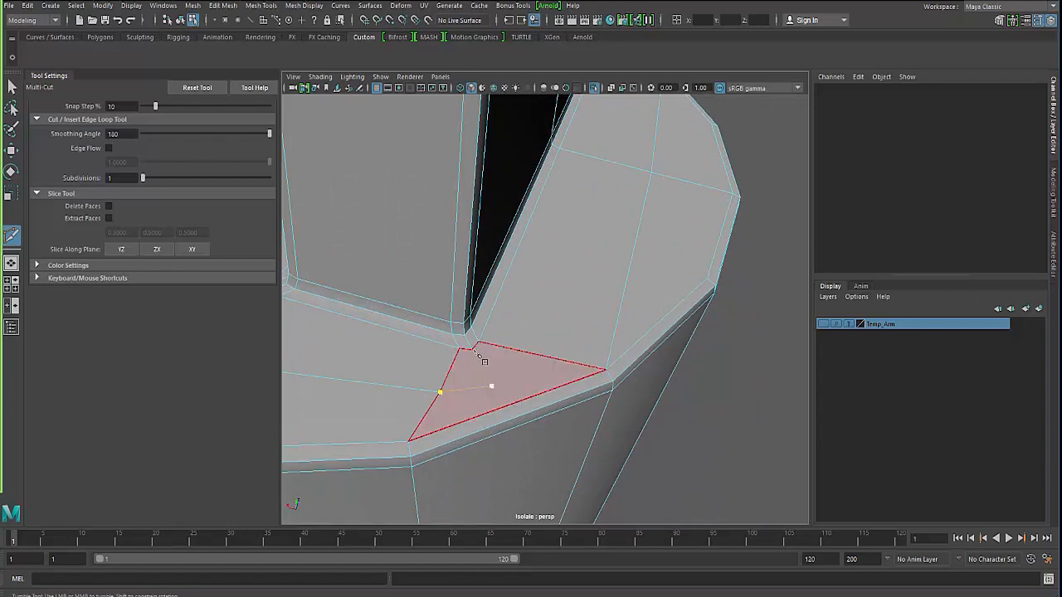
left_click(492, 388)
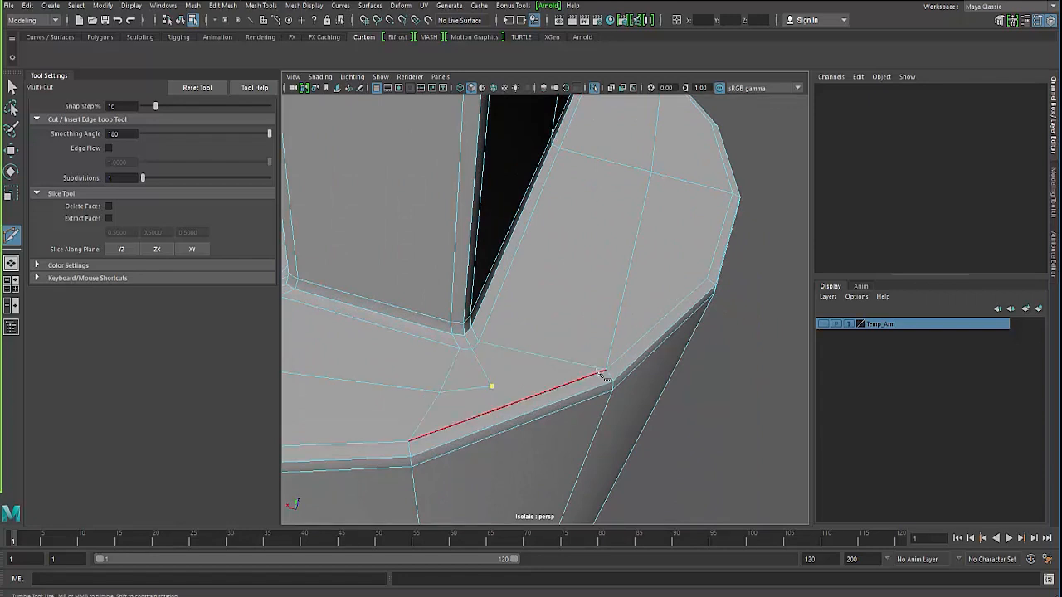
key("Escape")
right_click_drag(467, 429, 410, 399, "alt")
left_click_drag(409, 398, 421, 399, "alt")
left_click(13, 86)
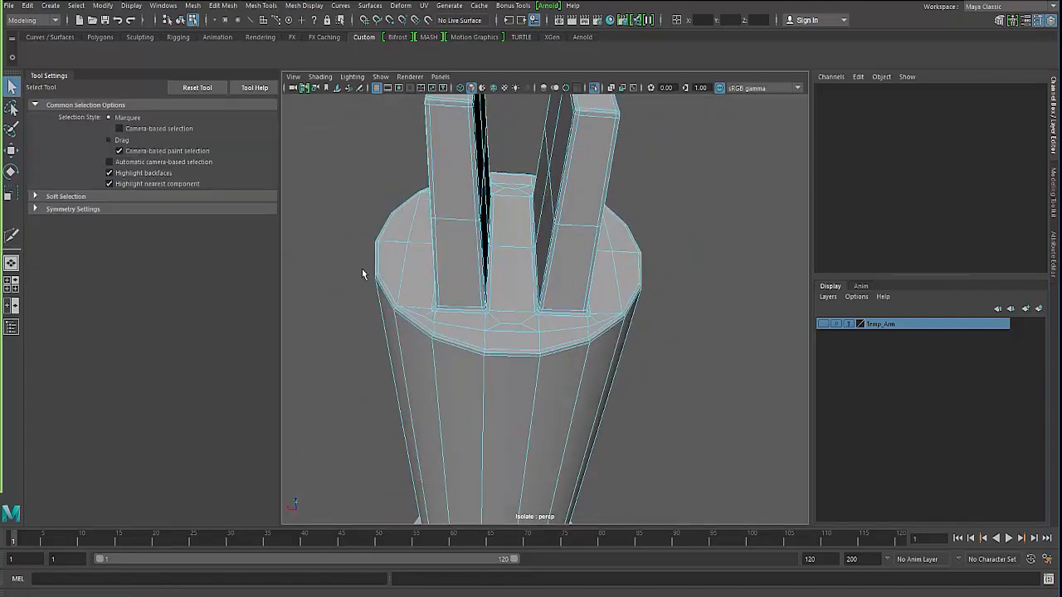
Step: Return to object mode, show the cylinder unsmoothed and insert evenly spaced edge loops around its upper rod
left_click_drag(365, 275, 392, 263, "alt")
key("F8")
left_click(368, 298)
left_click(459, 259)
key("1")
right_click_drag(392, 264, 396, 259, "alt")
middle_click_drag(397, 259, 392, 174, "alt")
left_click_drag(393, 174, 394, 163, "alt")
right_click_drag(511, 240, 452, 236, "shift")
left_click(514, 286, "ctrl")
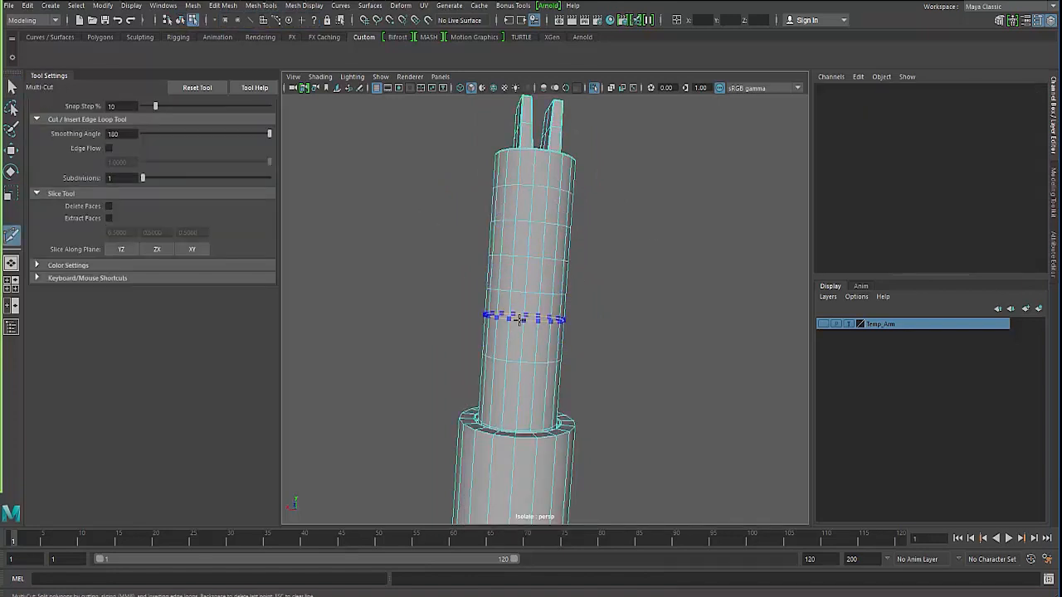
Step: Insert evenly spaced edge loops around the thick middle sleeve of the piston
middle_click_drag(407, 360, 452, 326, "alt")
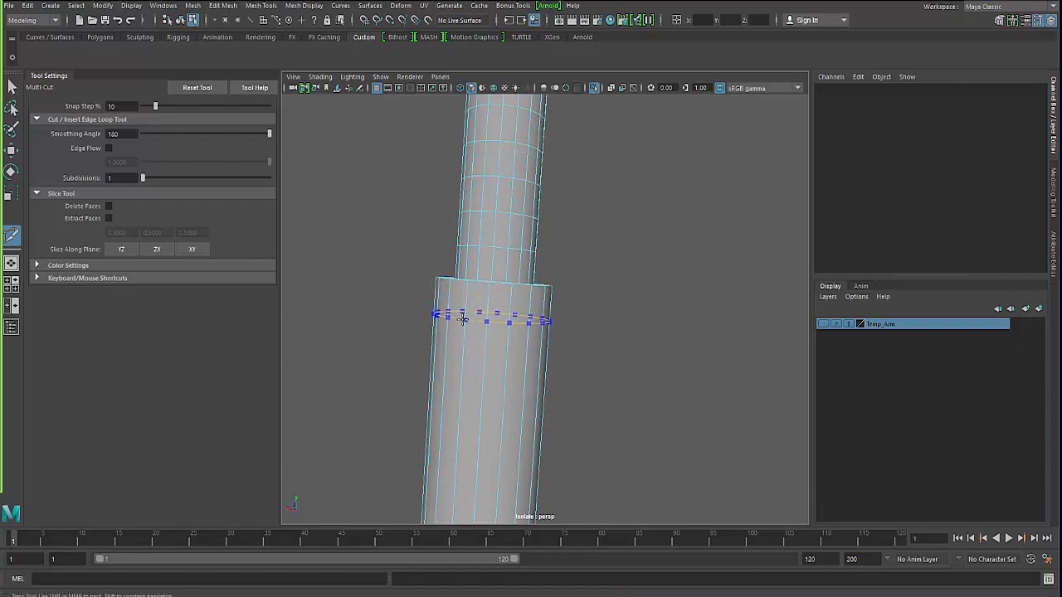
middle_click(451, 360, "ctrl")
middle_click_drag(357, 367, 384, 294, "alt")
right_click_drag(384, 293, 344, 289, "alt")
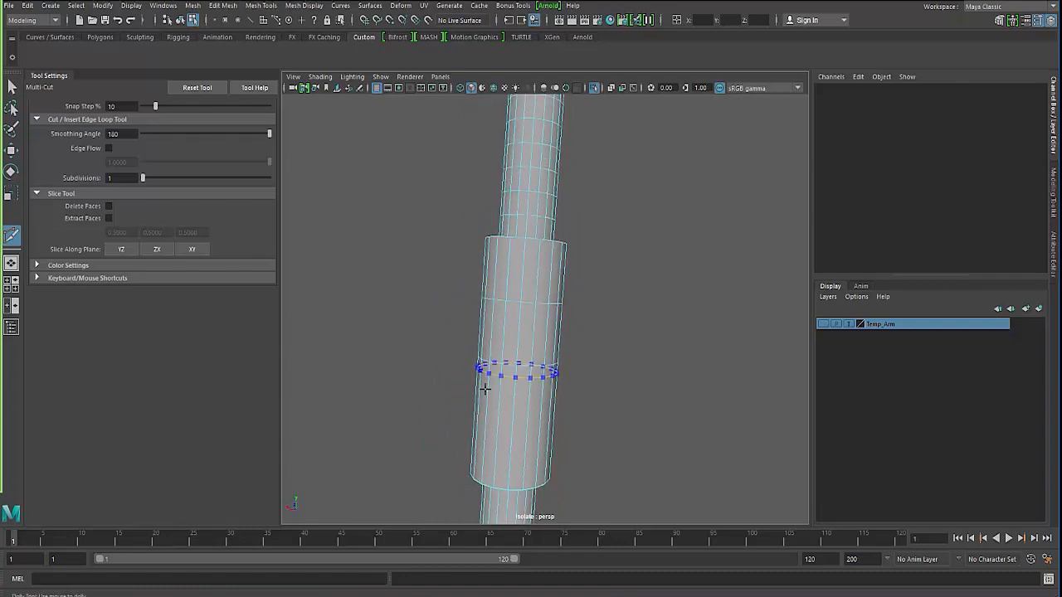
middle_click(490, 332, "ctrl")
middle_click(509, 268, "ctrl")
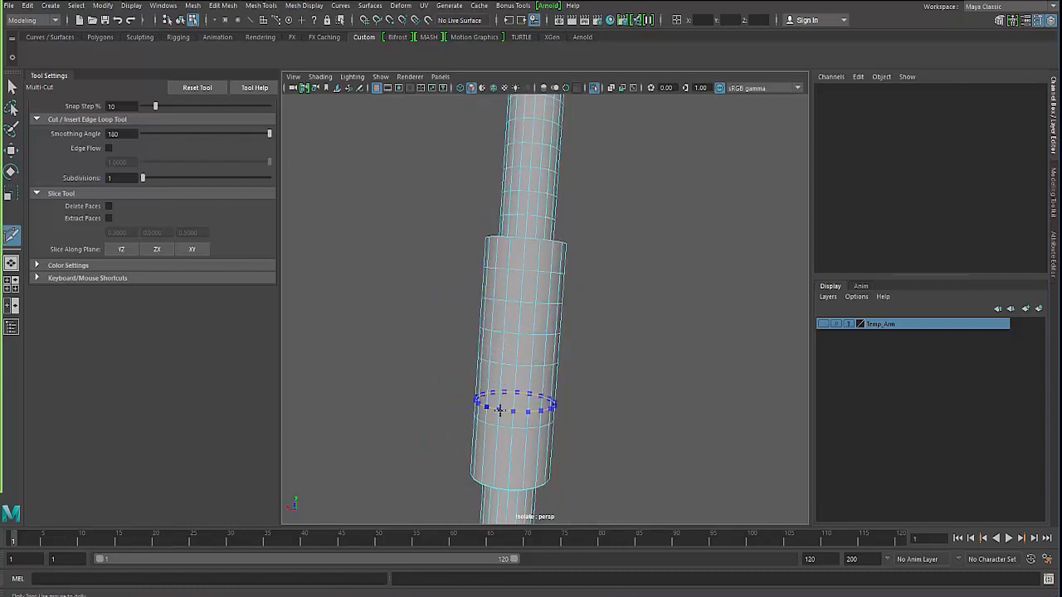
middle_click(501, 409, "ctrl")
Step: Insert edge loops around the short lower rod below the sleeve
middle_click_drag(407, 368, 415, 274, "alt")
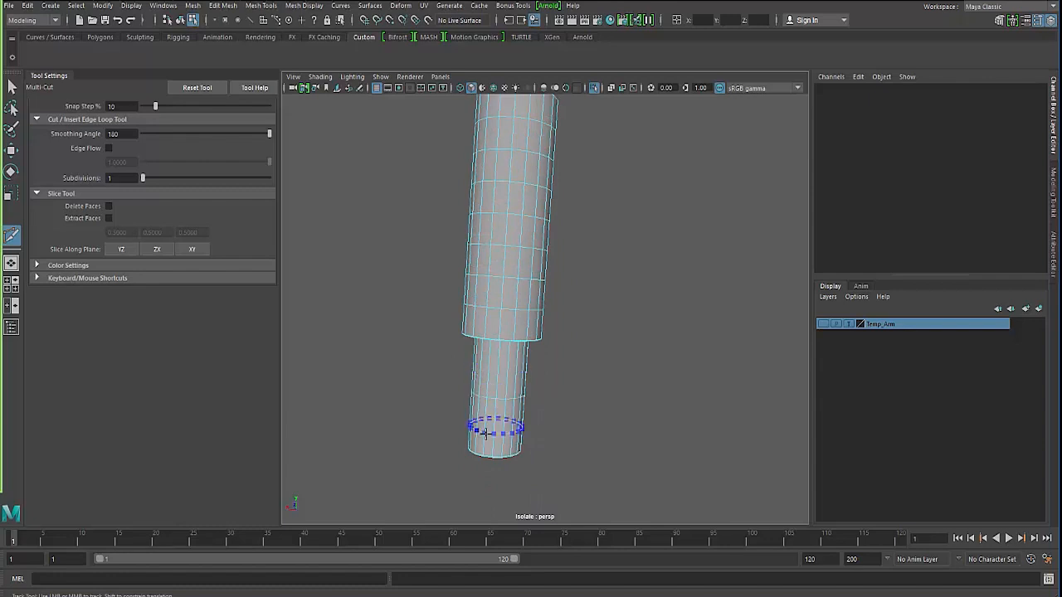
left_click_drag(484, 365, 404, 382, "alt")
scroll(367, 354, "up", 3)
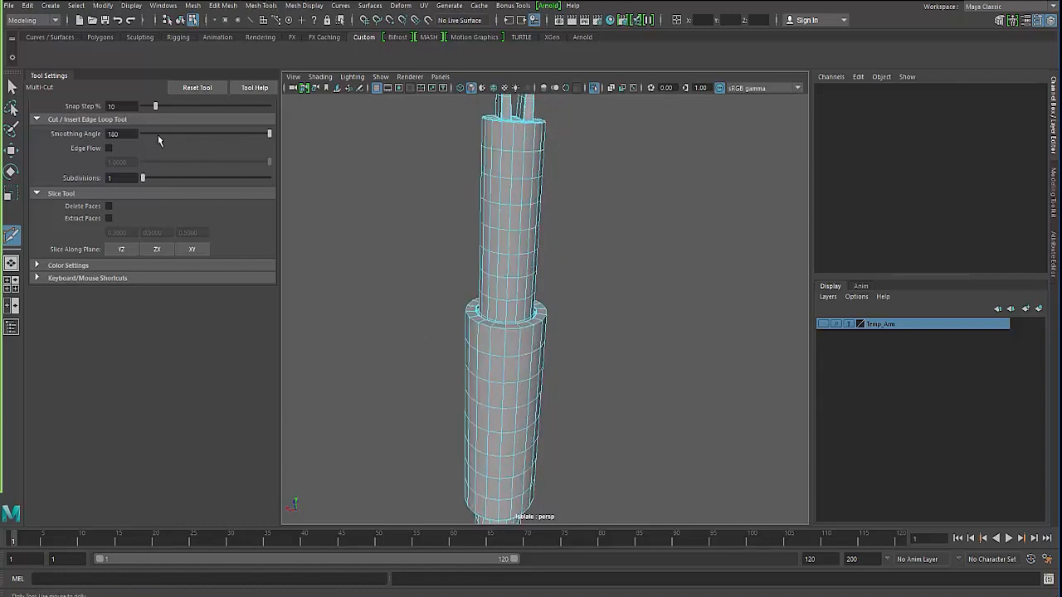
Step: Bevel the outer top edge loop of the sleeve with a fraction of 0.1, 2 segments and a depth of 1.5
right_click_drag(350, 263, 409, 309, "alt")
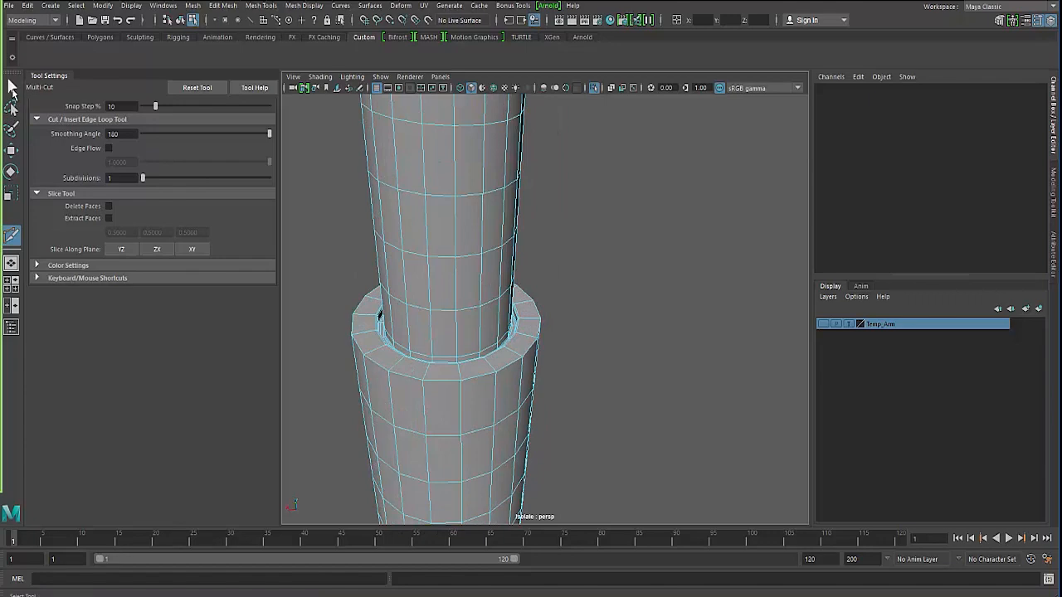
left_click(12, 86)
left_click_drag(398, 316, 399, 147, "alt")
right_click_drag(399, 147, 515, 253, "alt")
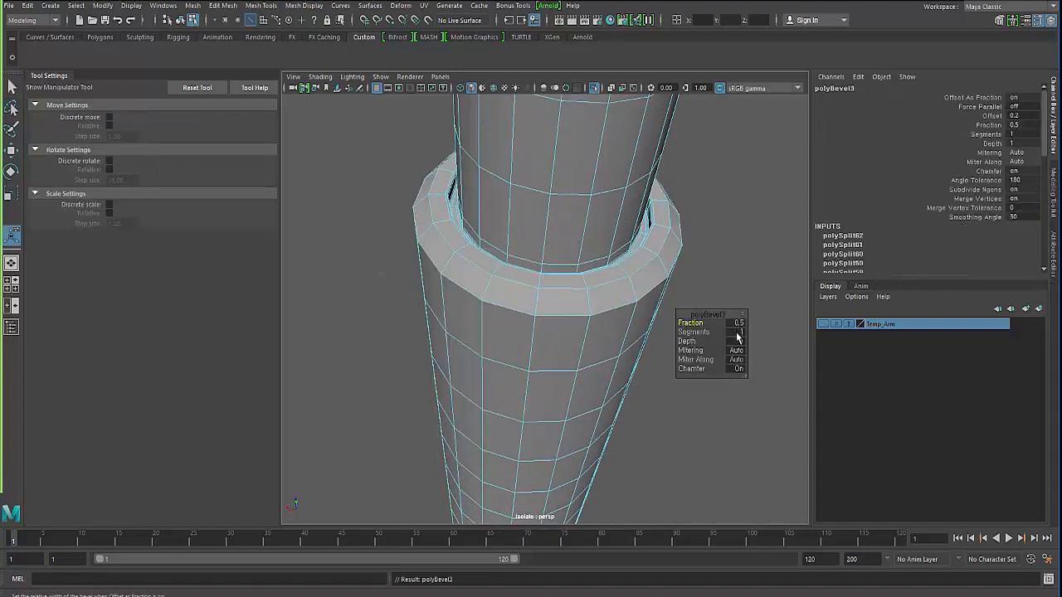
left_click(735, 333)
type("2")
key("Tab")
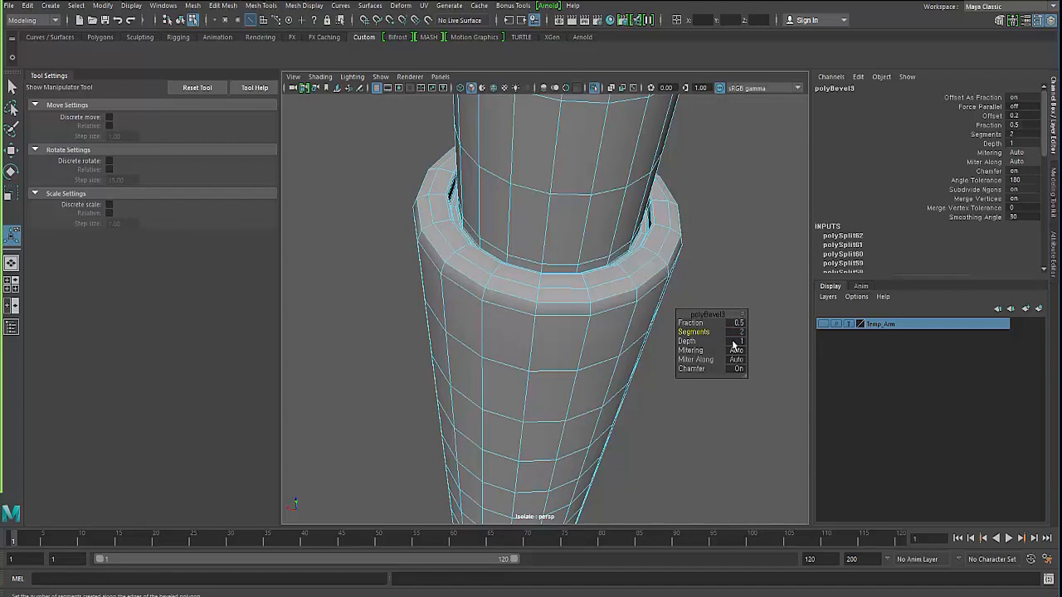
type("1.5")
key("Return")
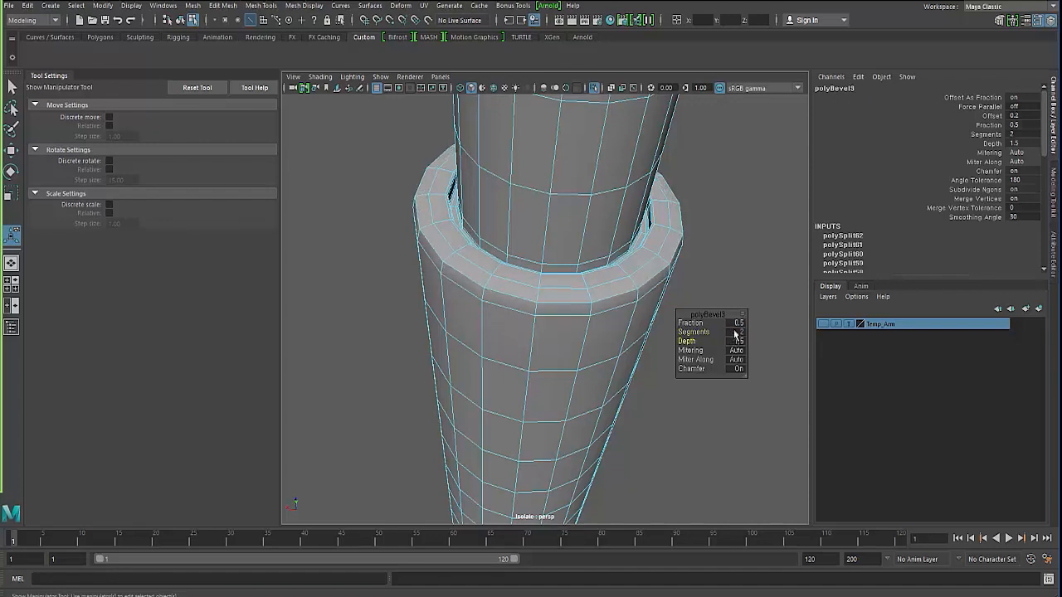
left_click_drag(702, 323, 696, 323)
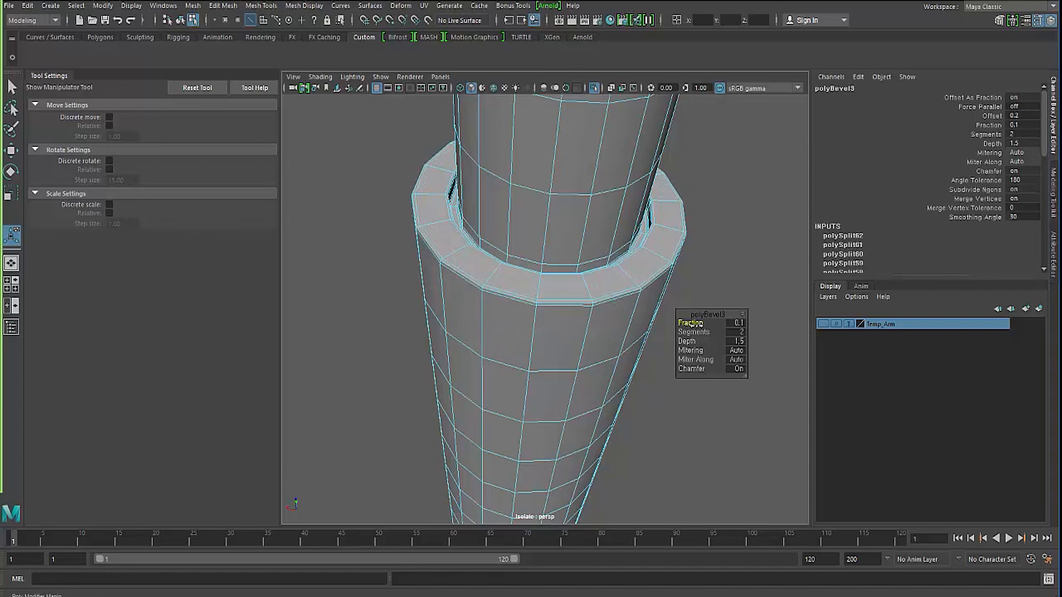
left_click(369, 297)
key("q")
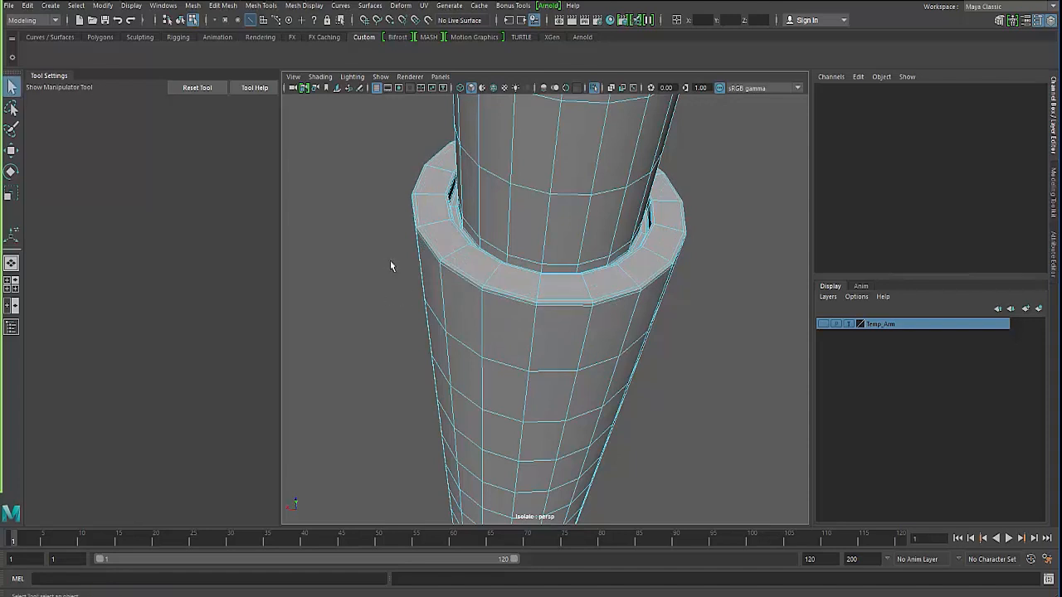
Step: Return to object mode and inspect the sleeve bevel and prong cap in smooth preview
key("F8")
key("3")
left_click(390, 268)
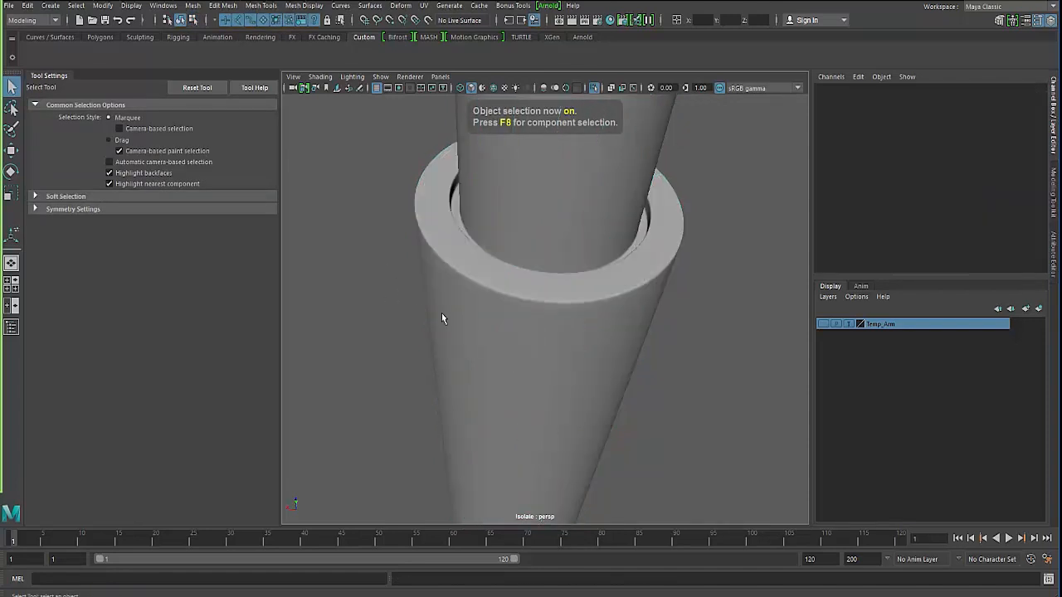
right_click_drag(441, 312, 332, 235, "alt")
left_click_drag(332, 235, 506, 328, "alt")
scroll(506, 329, "up", 5)
left_click(501, 330)
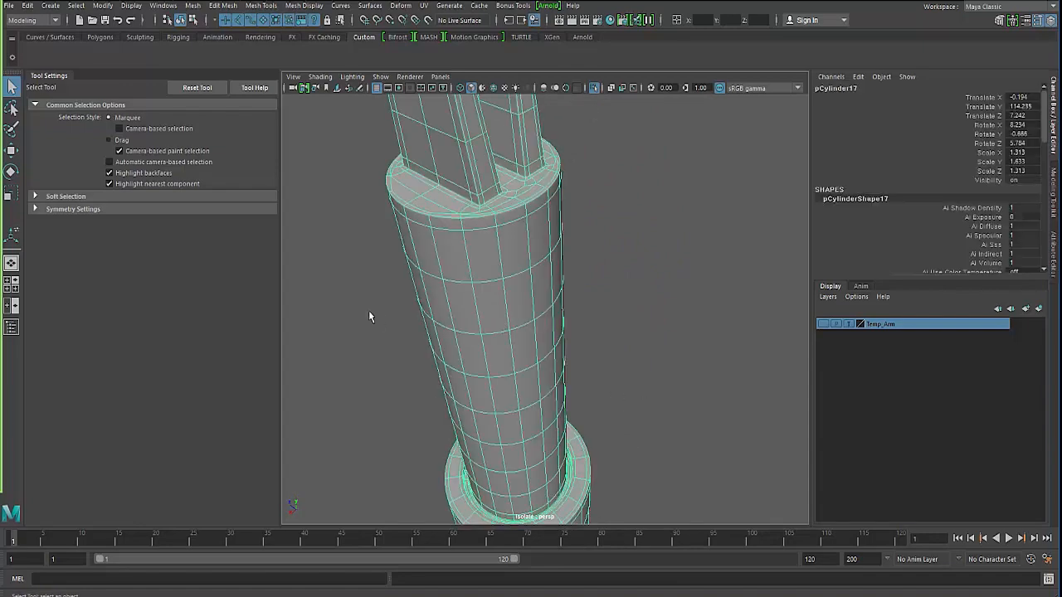
left_click(368, 312)
left_click_drag(369, 313, 446, 294, "alt")
scroll(446, 295, "down", 5)
left_click(448, 293)
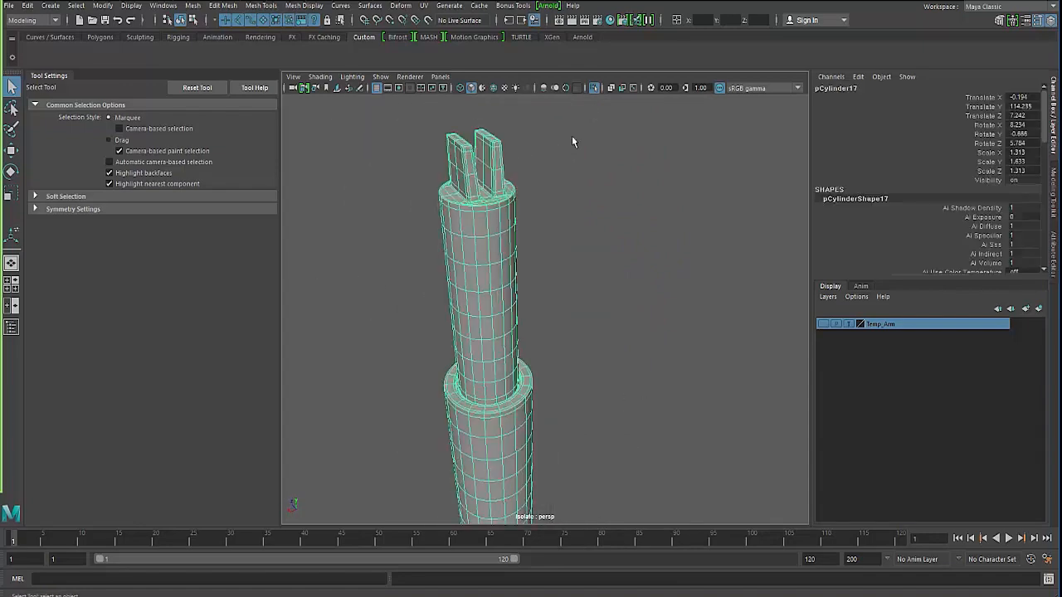
Step: Turn off isolation to show the full arm and bring both pistons into view
left_click(594, 89)
left_click(409, 199)
key("f")
middle_click_drag(438, 219, 441, 176, "alt")
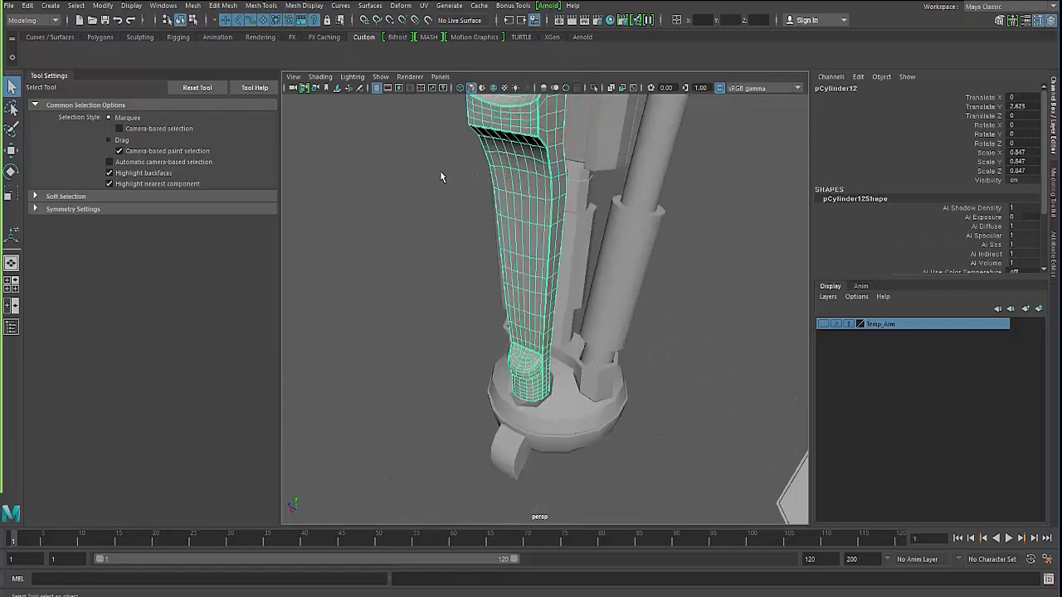
left_click_drag(440, 175, 487, 325, "alt")
Step: Select the parent group of the refined piston and delete it
left_click(599, 270)
left_click(489, 323)
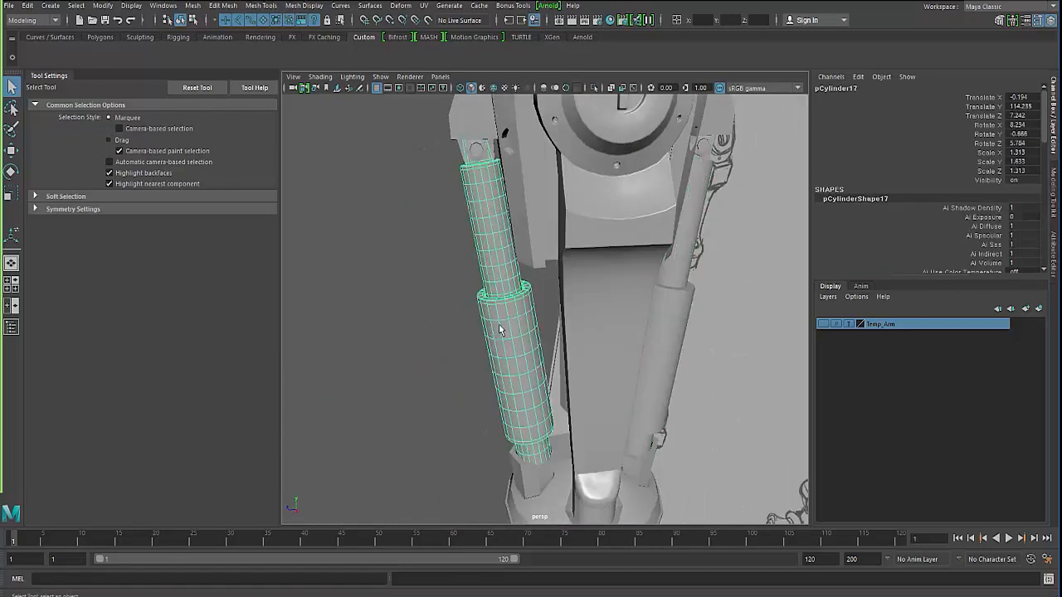
key("Up")
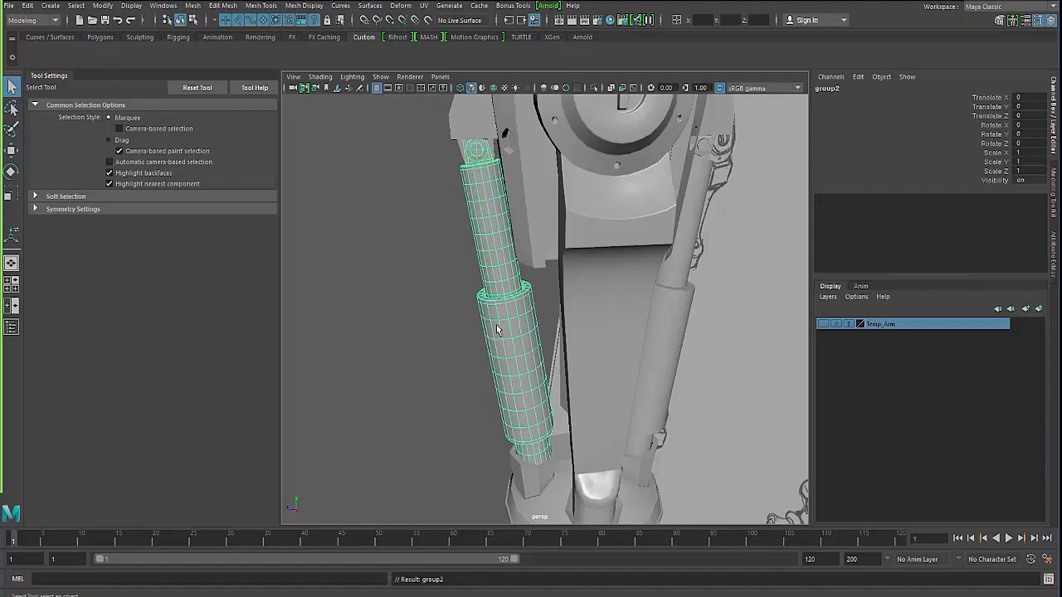
key("Delete")
Step: Select the remaining piston's parent group and set its Scale Z to 1
left_click(677, 335)
key("Up")
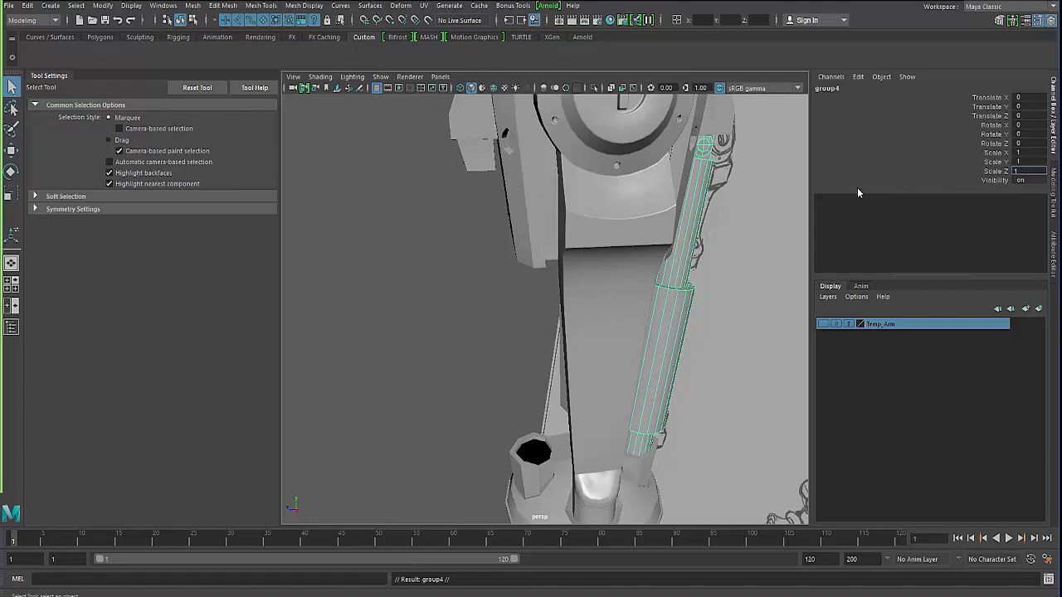
key("Return")
left_click_drag(565, 252, 607, 306, "alt")
left_click(616, 310)
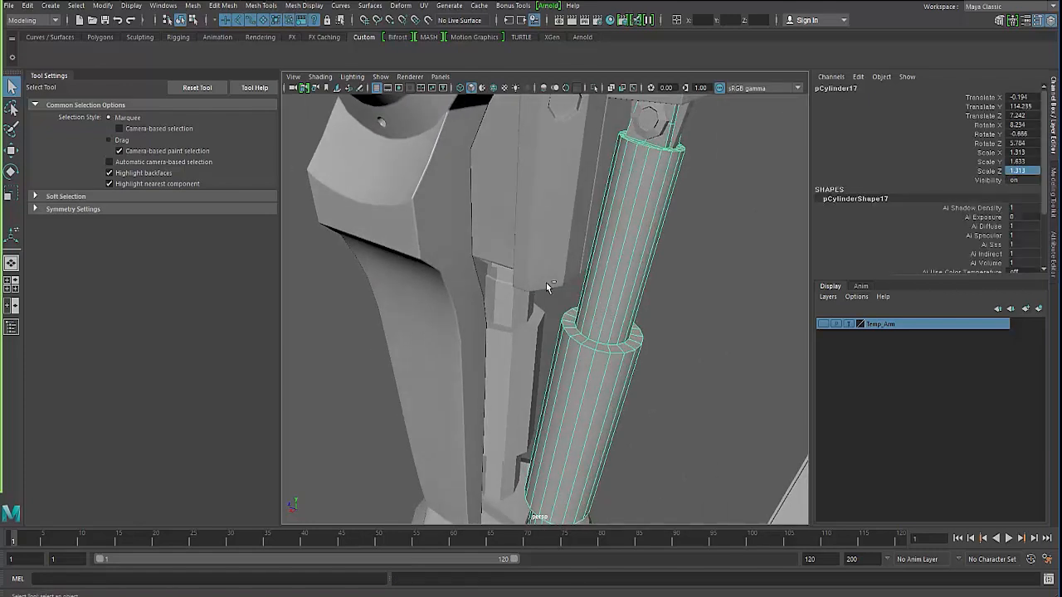
Step: Undo the Scale Z change and the group deletion to restore the refined piston
key("ctrl+z")
left_click_drag(547, 283, 460, 272, "alt")
key("ctrl+z")
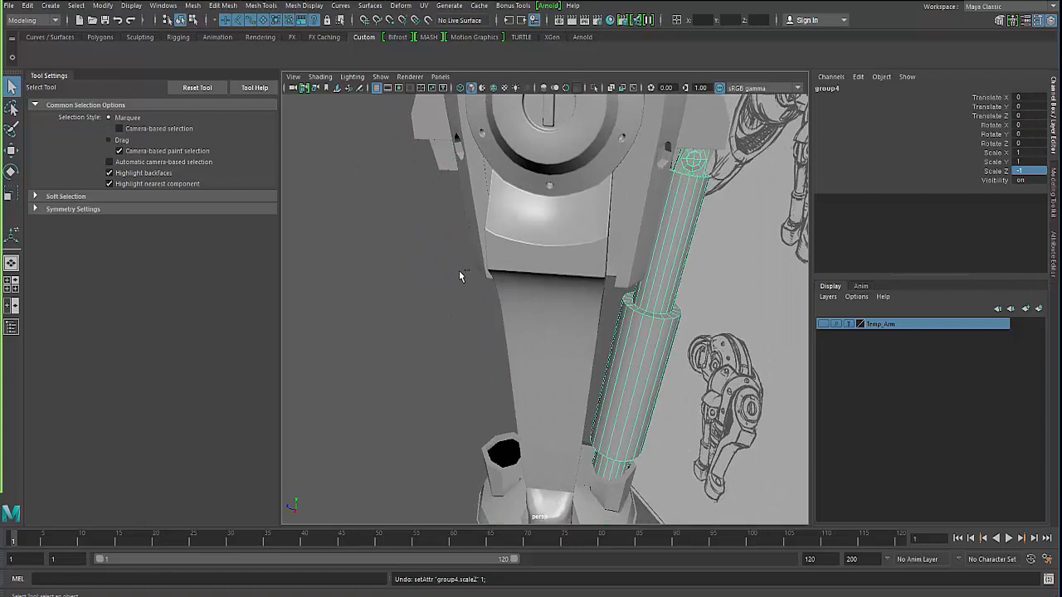
key("ctrl+z")
key("ctrl+z")
key("ctrl+z")
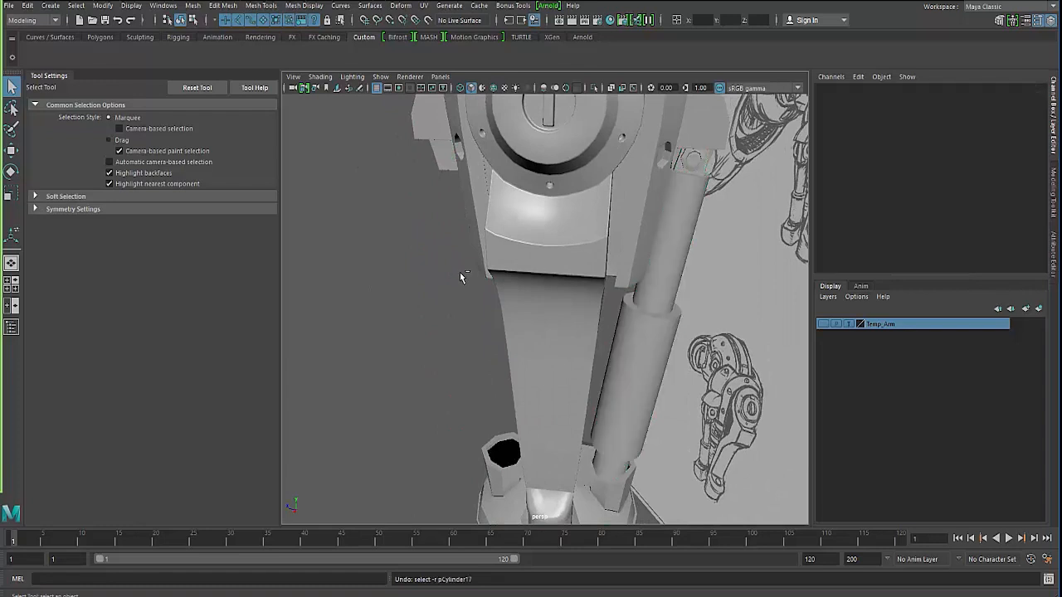
key("ctrl+z")
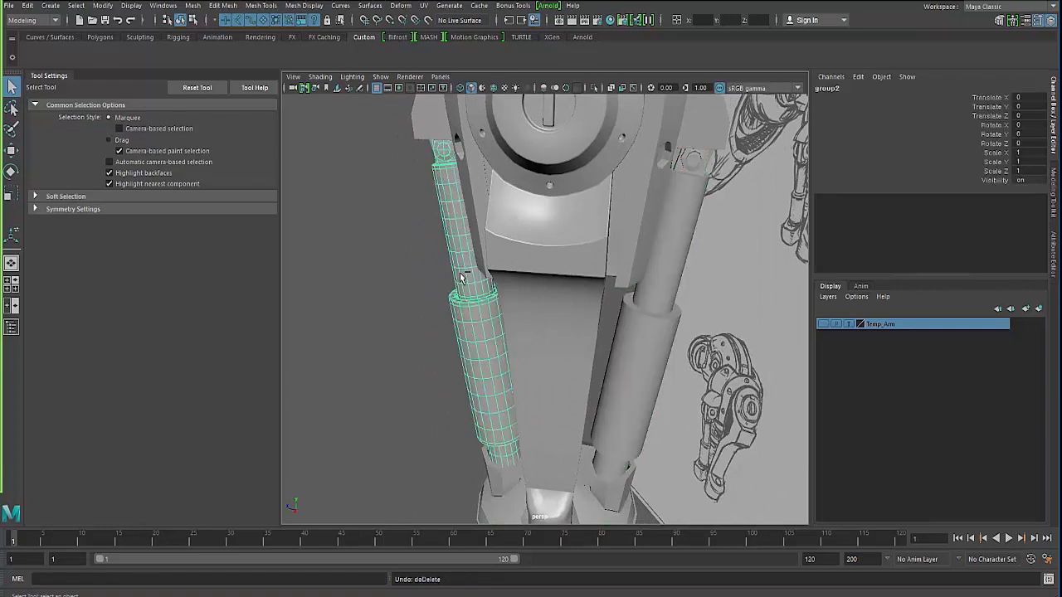
Step: Select the parent group of the unrefined opposite piston and delete it
left_click(389, 277)
left_click(646, 304)
key("Delete")
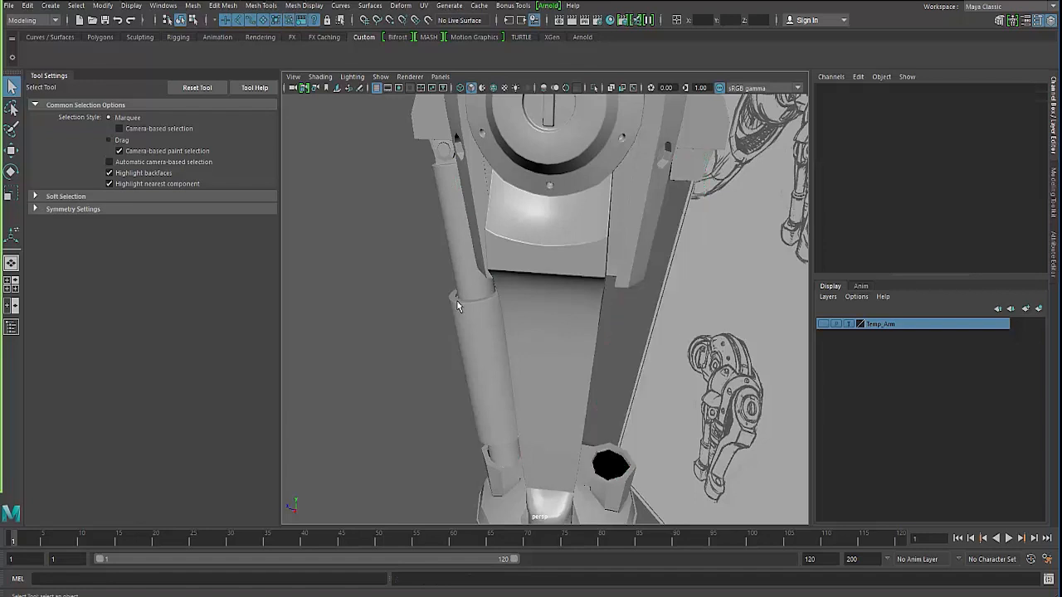
Step: Duplicate the refined piston's group and mirror the copy to the opposite side with Scale Z -1
left_click(481, 333)
key("ctrl+d")
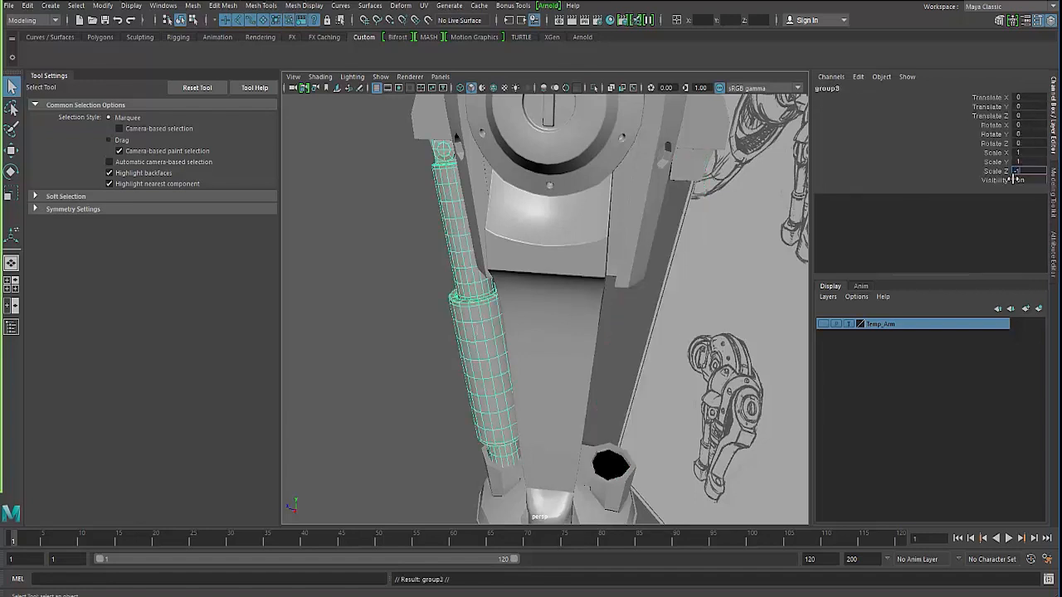
key("Return")
left_click(344, 271)
Step: Select the lower connector mesh that holds both piston sockets and isolate it
left_click_drag(344, 272, 482, 313, "alt")
left_click(490, 404)
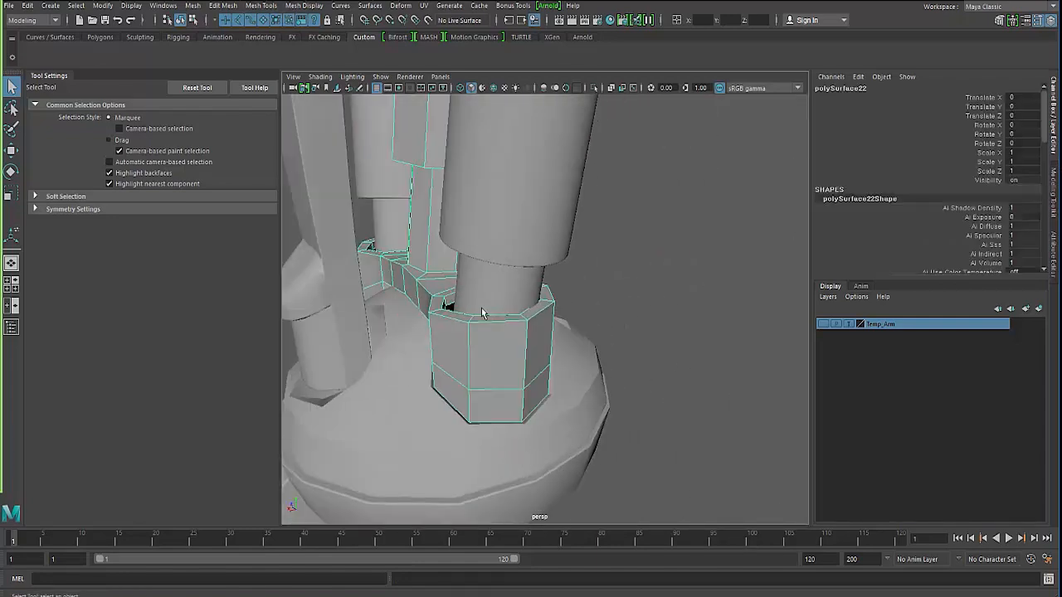
left_click(593, 87)
left_click_drag(539, 249, 517, 295, "alt")
Step: Select the upper border edges of the connector's crossbar, continuing around the outer rims of both sockets
key("F10")
left_click(531, 254)
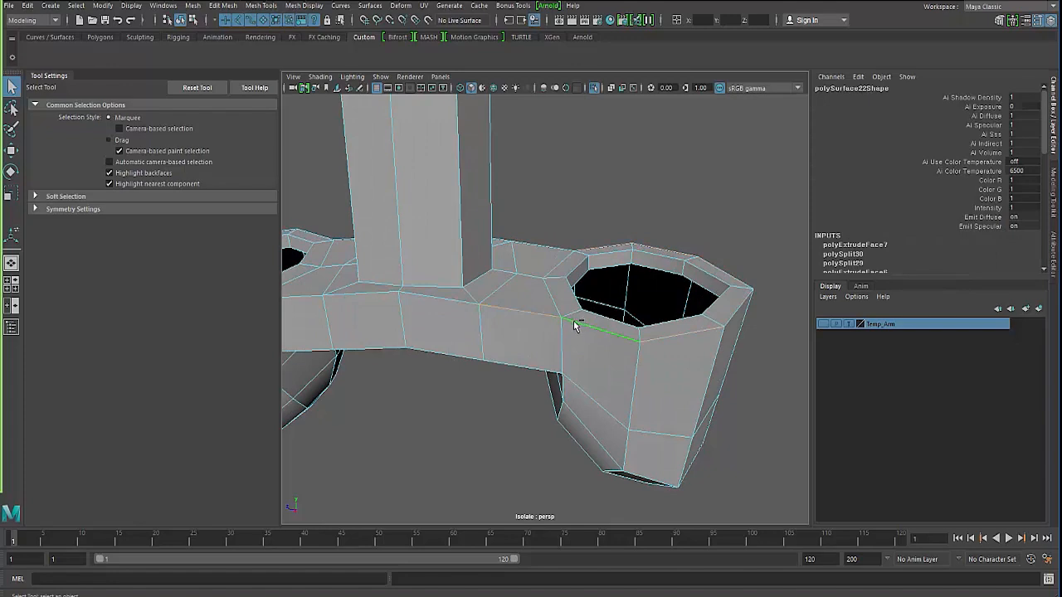
left_click_drag(355, 307, 535, 300, "alt")
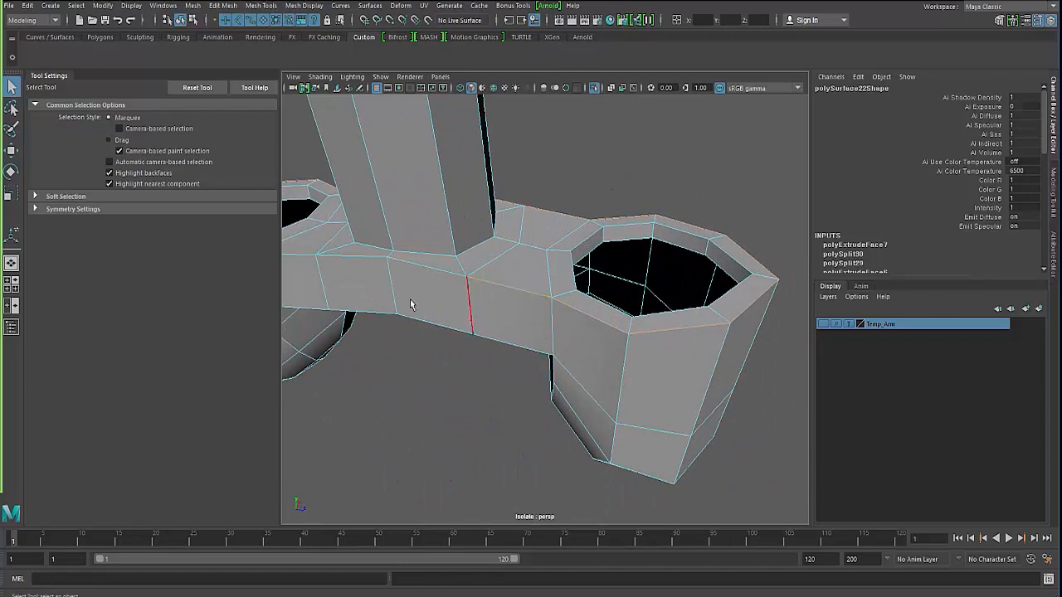
left_click(434, 269, "shift")
left_click(352, 260, "shift")
middle_click_drag(319, 265, 394, 268, "alt")
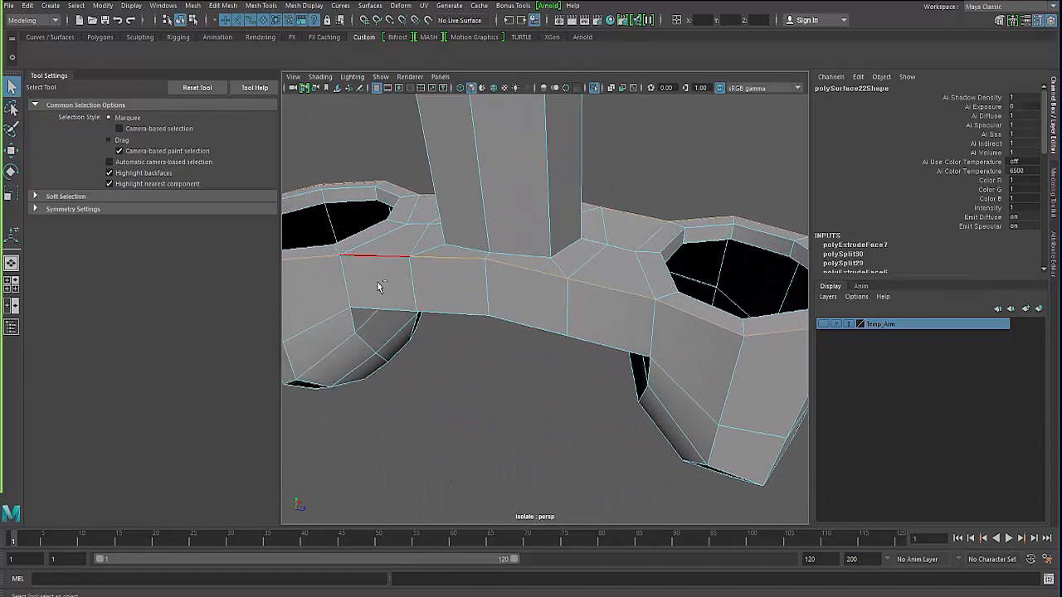
Step: Add the remaining upper edges and the crossbar's lower border edges on both sides to the selection
left_click_drag(378, 287, 387, 307, "alt")
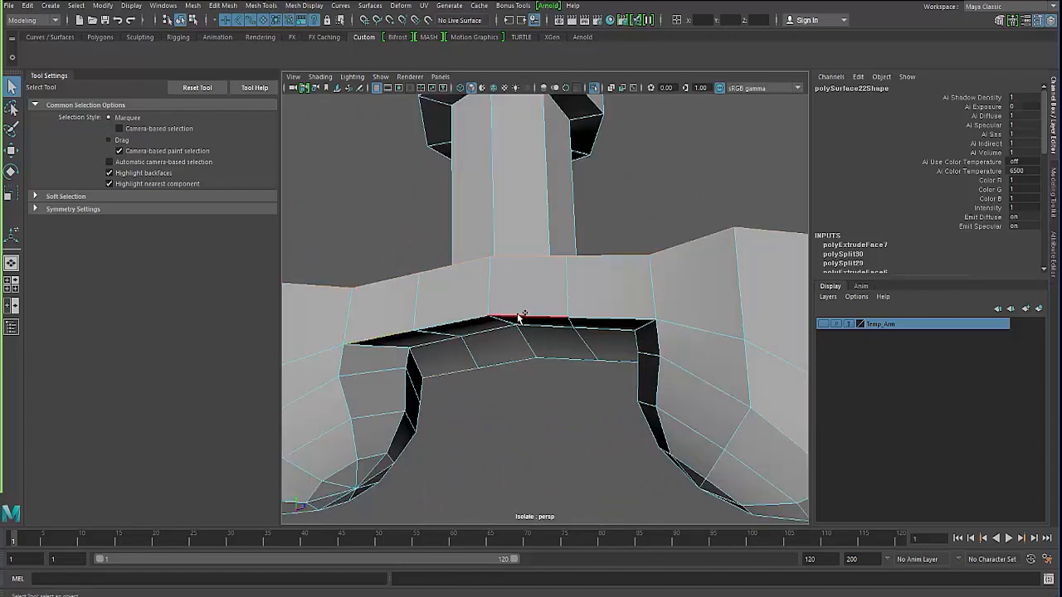
left_click_drag(436, 315, 447, 373, "alt")
middle_click_drag(424, 304, 507, 327, "alt")
scroll(514, 319, "up", 4)
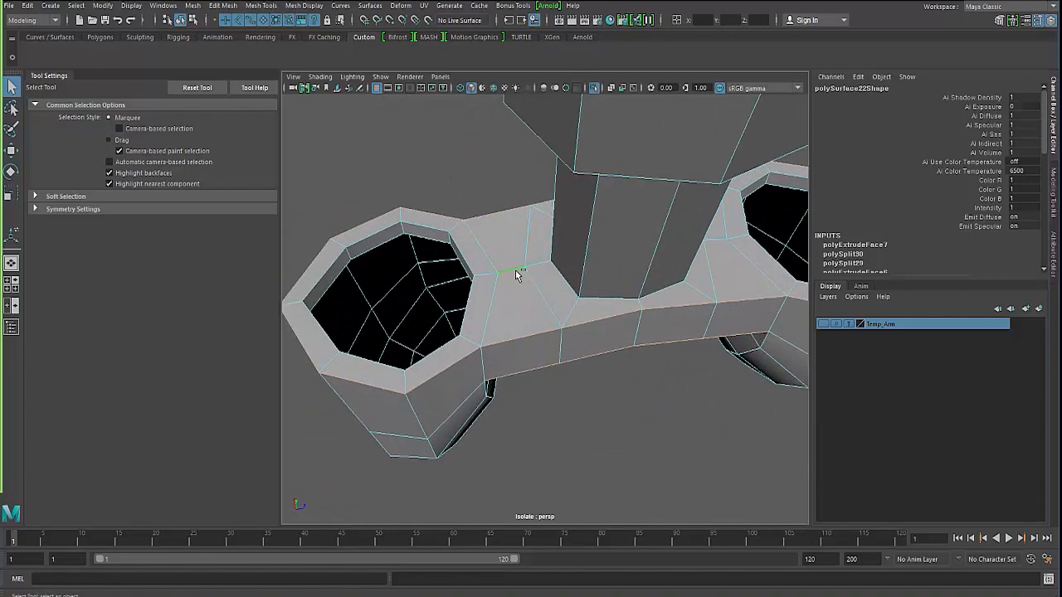
left_click_drag(481, 296, 501, 307, "alt")
left_click_drag(536, 344, 531, 260, "alt")
scroll(536, 335, "down", 5)
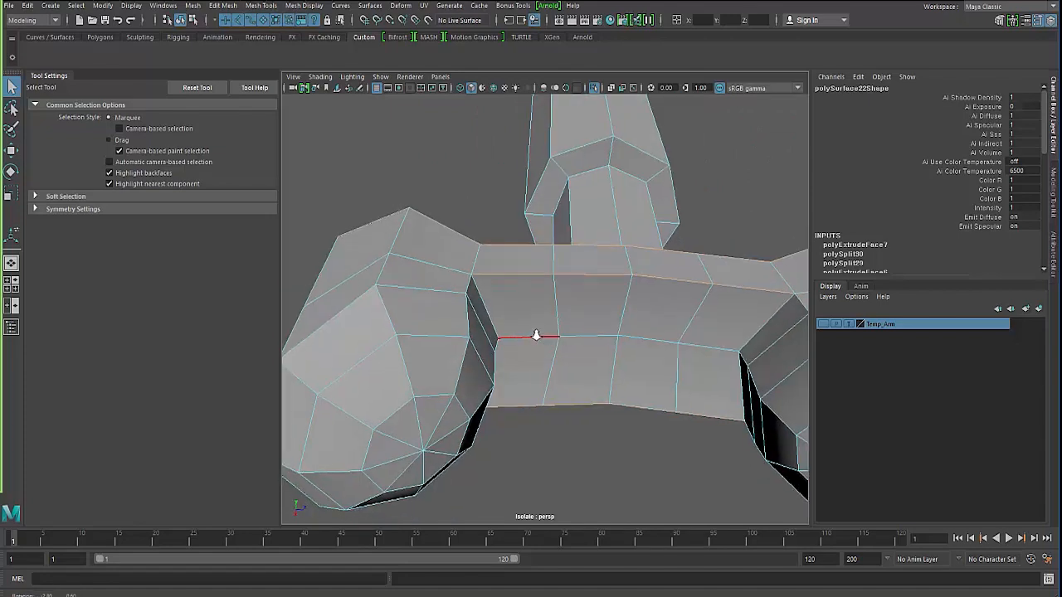
mouse_move(576, 363)
left_mouse_down("alt")
mouse_move(503, 356)
mouse_move(462, 368)
mouse_move(496, 372)
mouse_move(514, 350)
mouse_move(493, 341)
mouse_move(491, 384)
mouse_move(503, 394)
mouse_move(478, 398)
mouse_move(487, 412)
mouse_move(440, 391)
mouse_move(474, 367)
mouse_move(486, 378)
mouse_move(515, 360)
mouse_move(503, 323)
mouse_move(454, 350)
mouse_move(488, 319)
mouse_move(580, 338)
mouse_move(455, 374)
mouse_move(543, 407)
mouse_move(514, 357)
mouse_move(591, 379)
mouse_move(581, 291)
mouse_move(581, 326)
mouse_move(537, 333)
left_mouse_up("alt")
key("4")
key("5")
Step: Add the short vertical edges where the crossbar meets the two sockets to the selection
left_click_drag(473, 323, 432, 258, "alt")
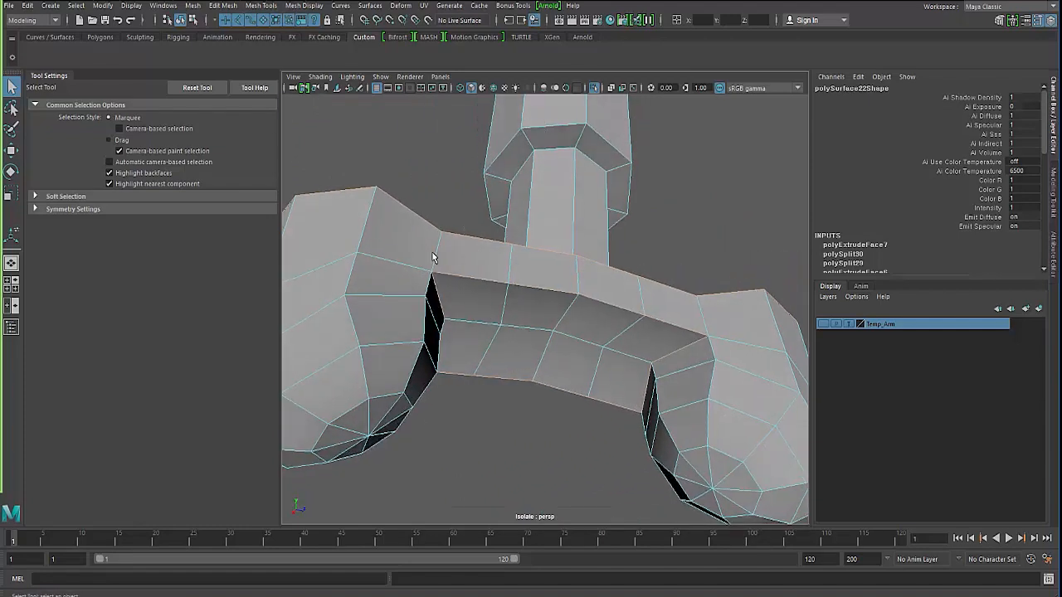
left_click_drag(560, 277, 669, 312, "alt")
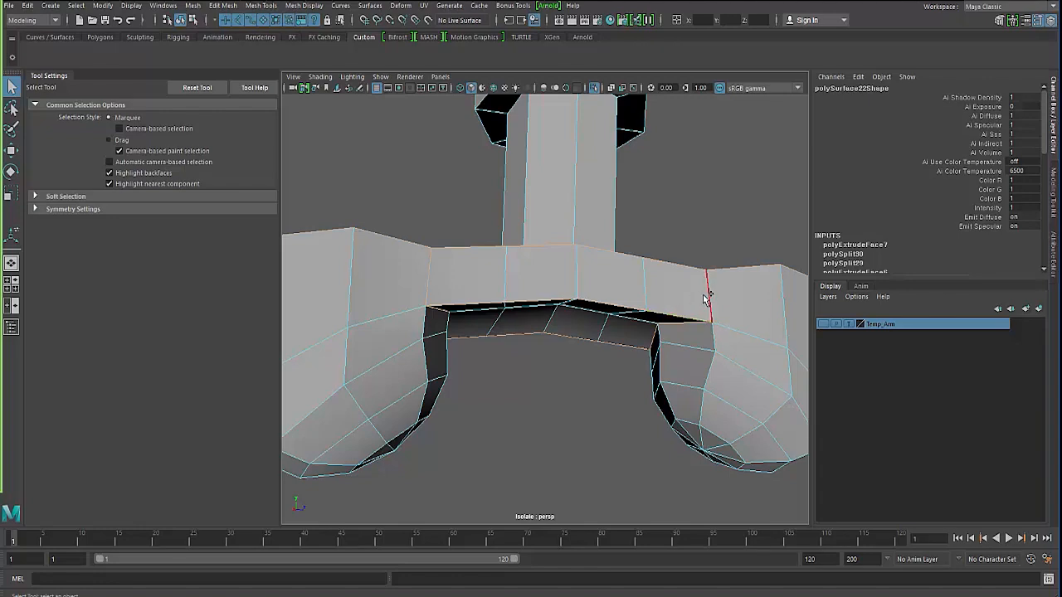
left_click_drag(563, 318, 547, 421, "alt")
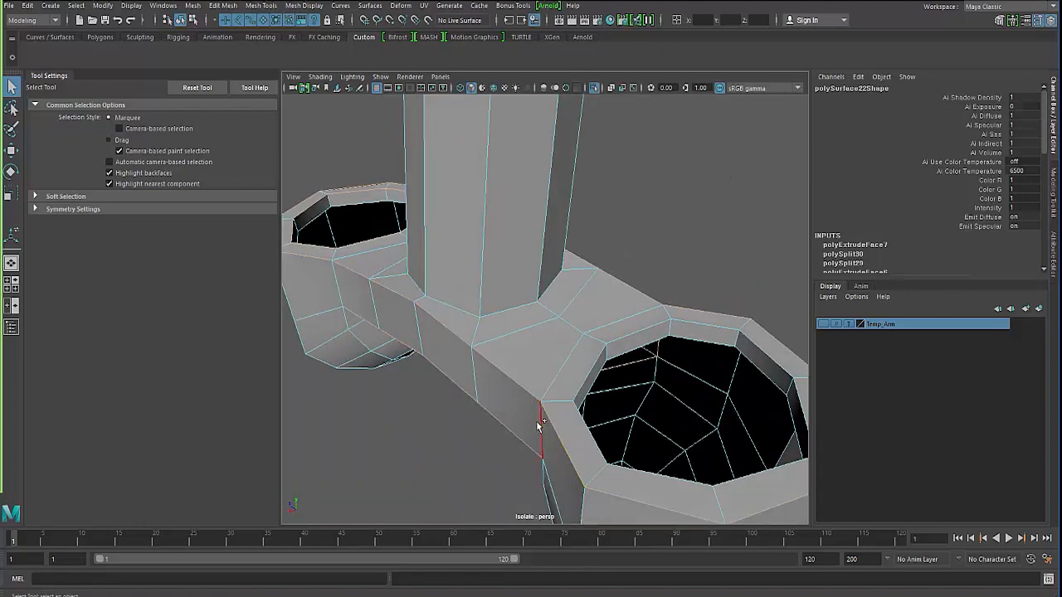
left_click_drag(429, 367, 550, 308, "alt")
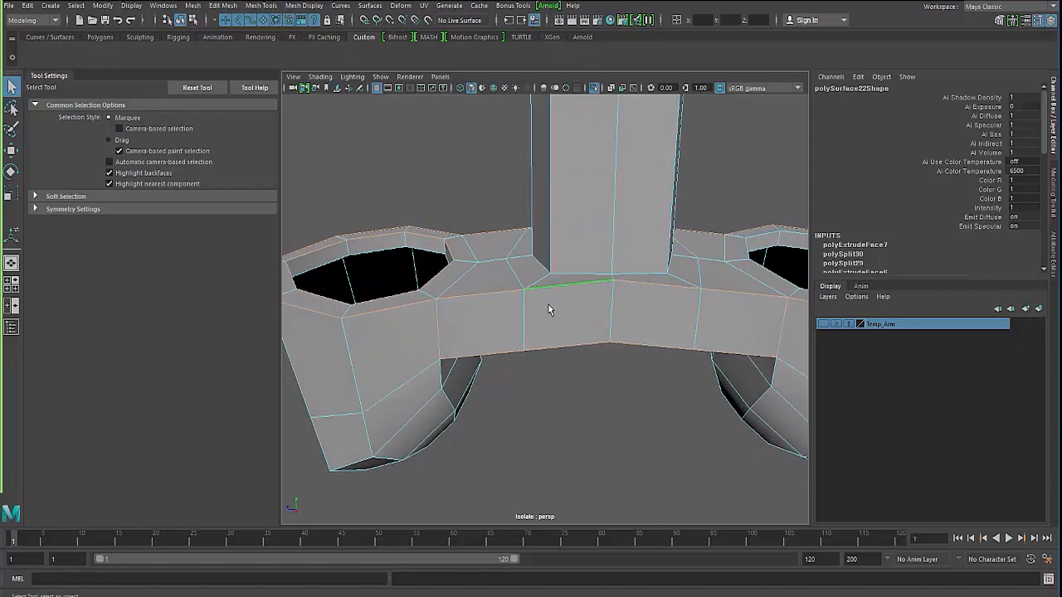
Step: Try to bevel the selected border and vertical corner edges with 2 segments and a depth of 1.5
right_click_drag(551, 308, 597, 306, "shift")
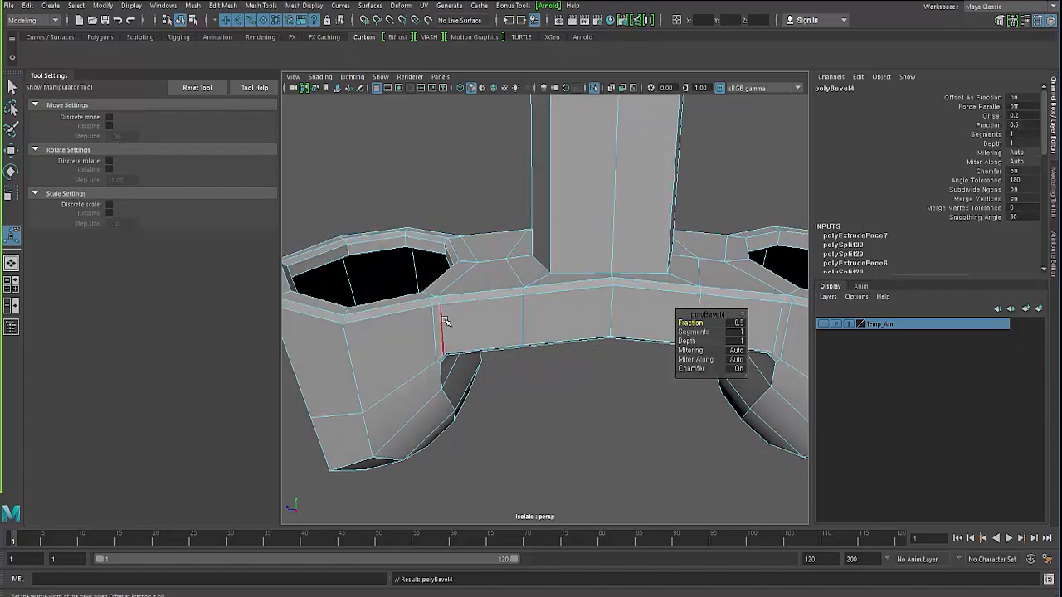
left_click_drag(438, 320, 761, 349, "alt")
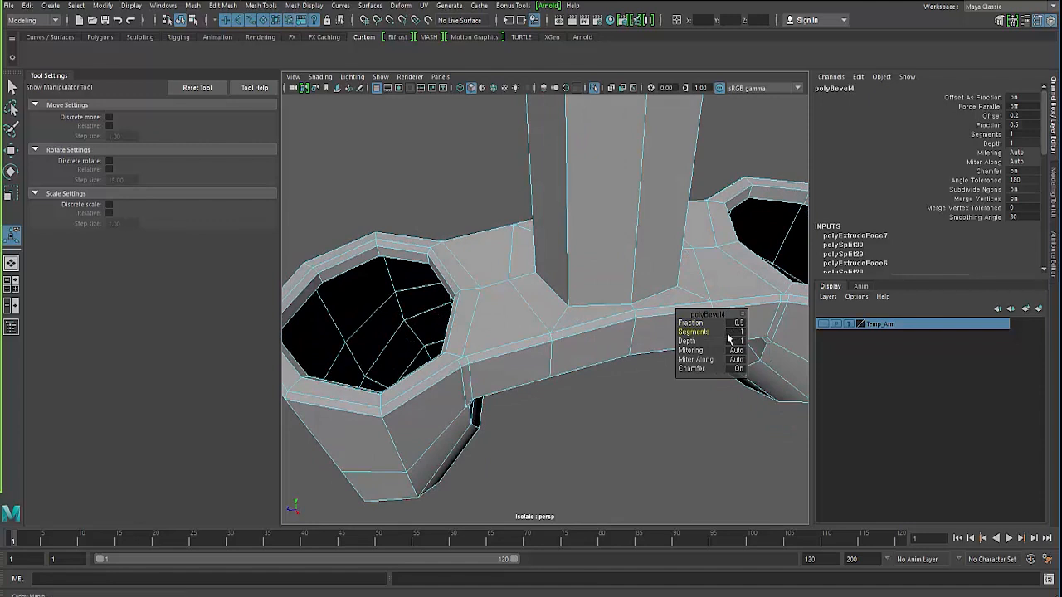
type("2")
key("Return")
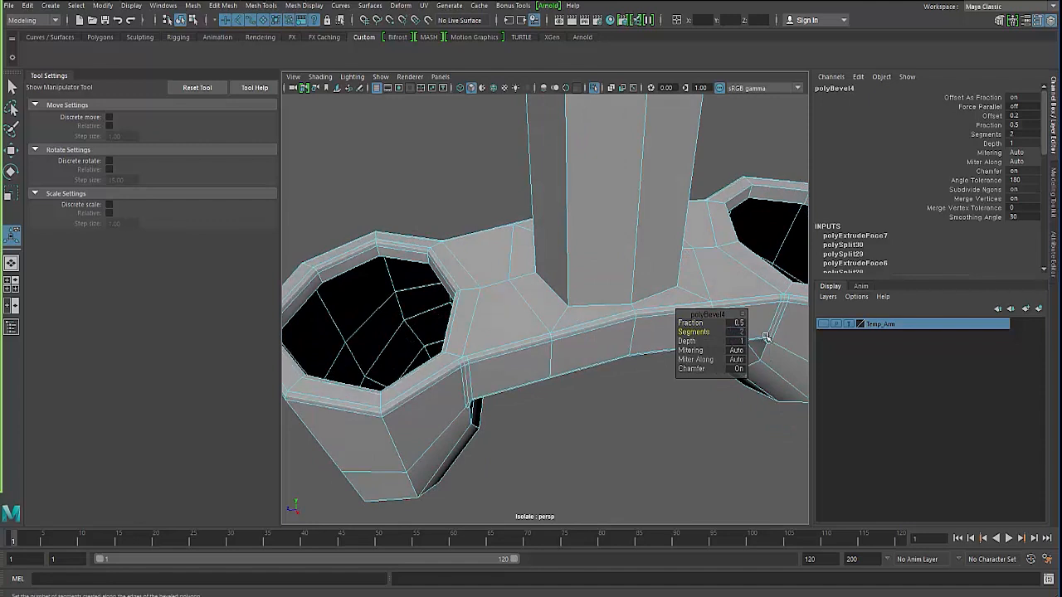
left_click(735, 342)
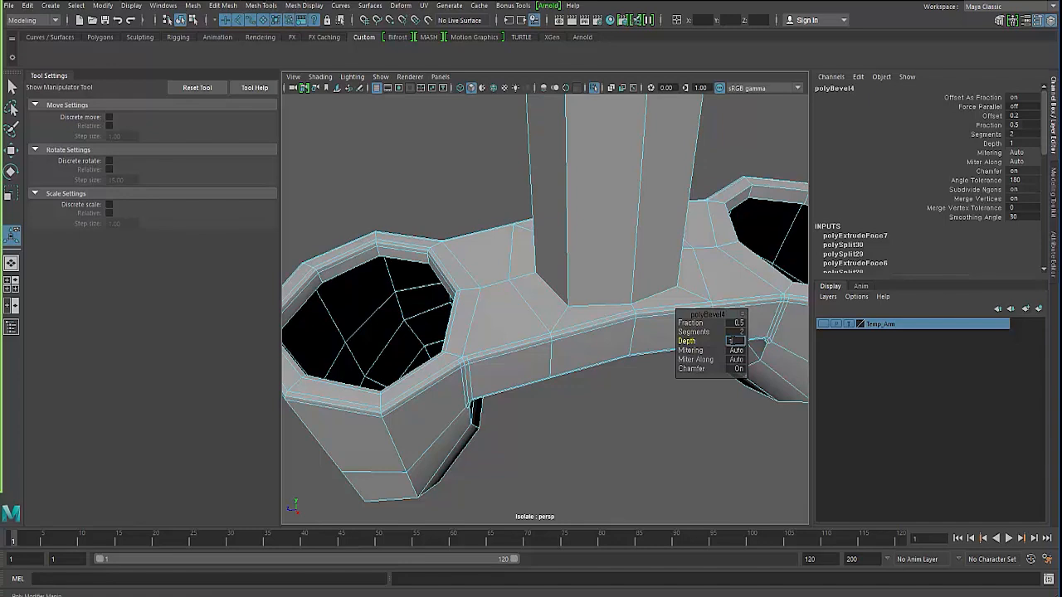
type("1.5")
key("Return")
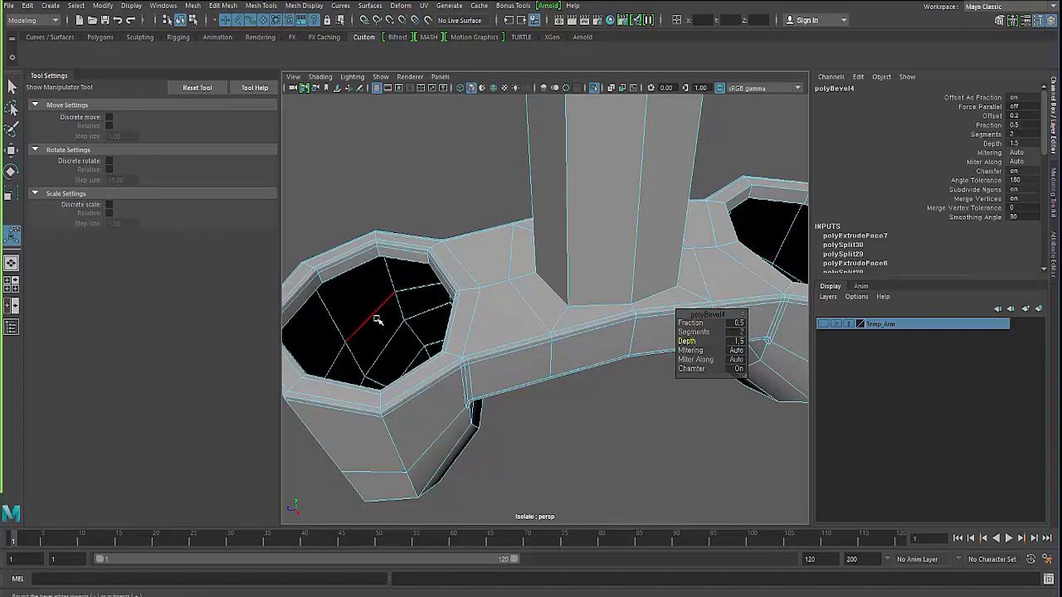
Step: Check the beveled corners beside the sockets and undo the bevel to recover the edge selection
left_click(387, 362)
left_click_drag(390, 360, 495, 315, "alt")
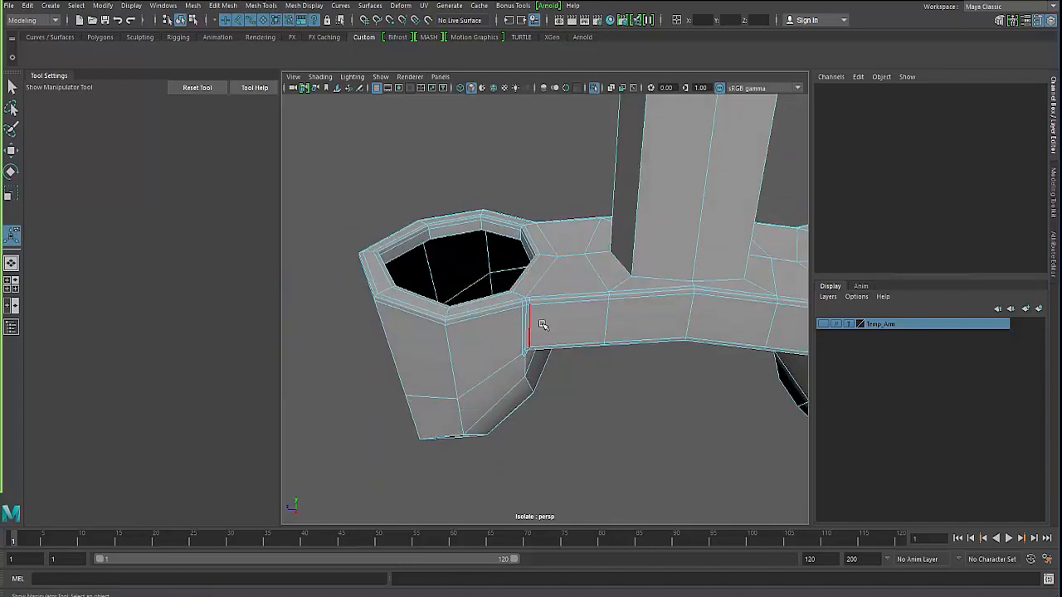
left_click_drag(541, 325, 417, 321, "alt")
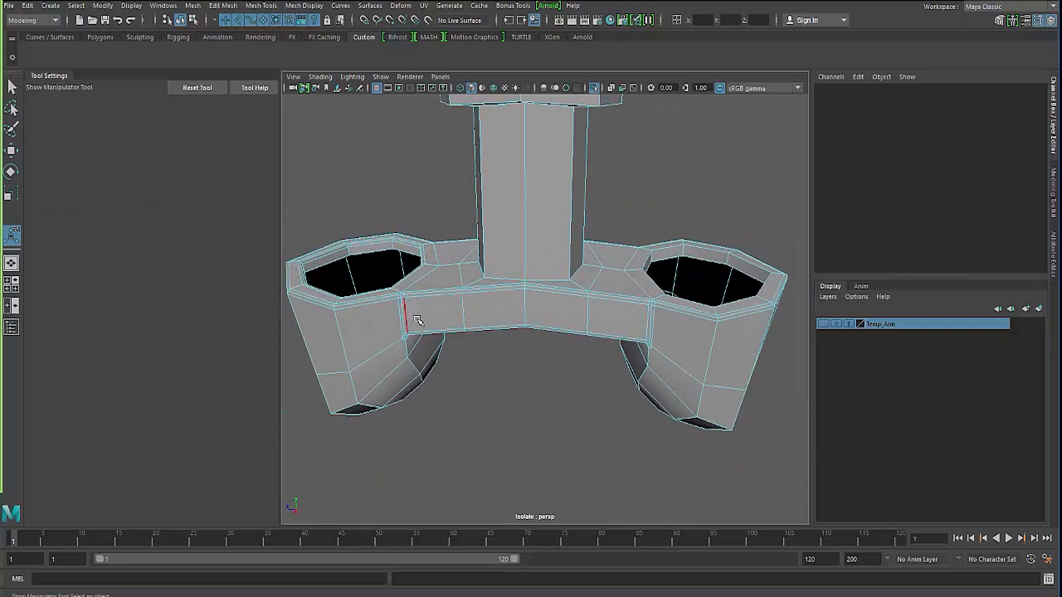
key("ctrl+b")
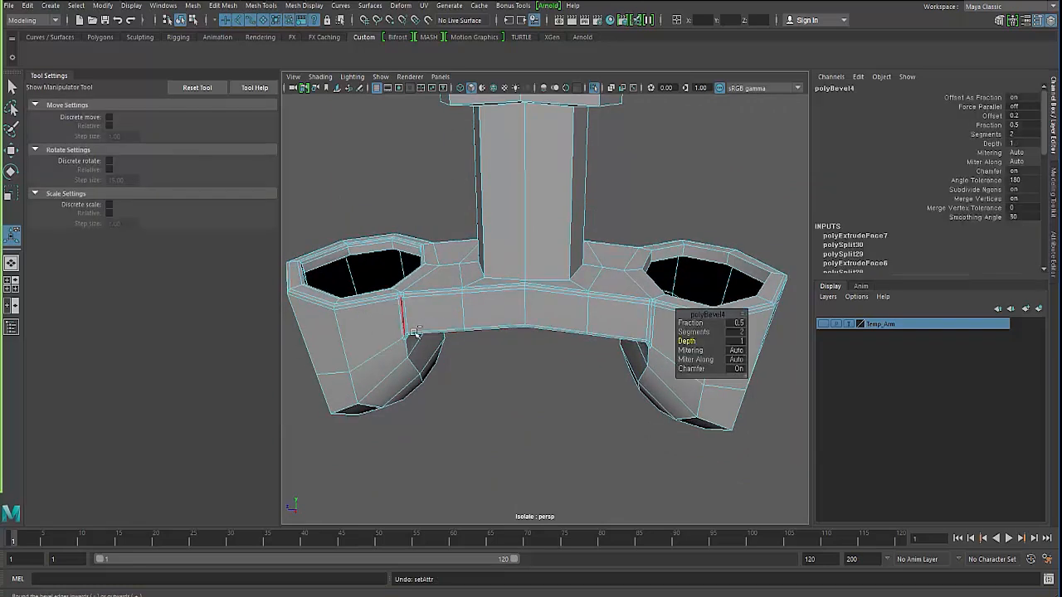
key("F8")
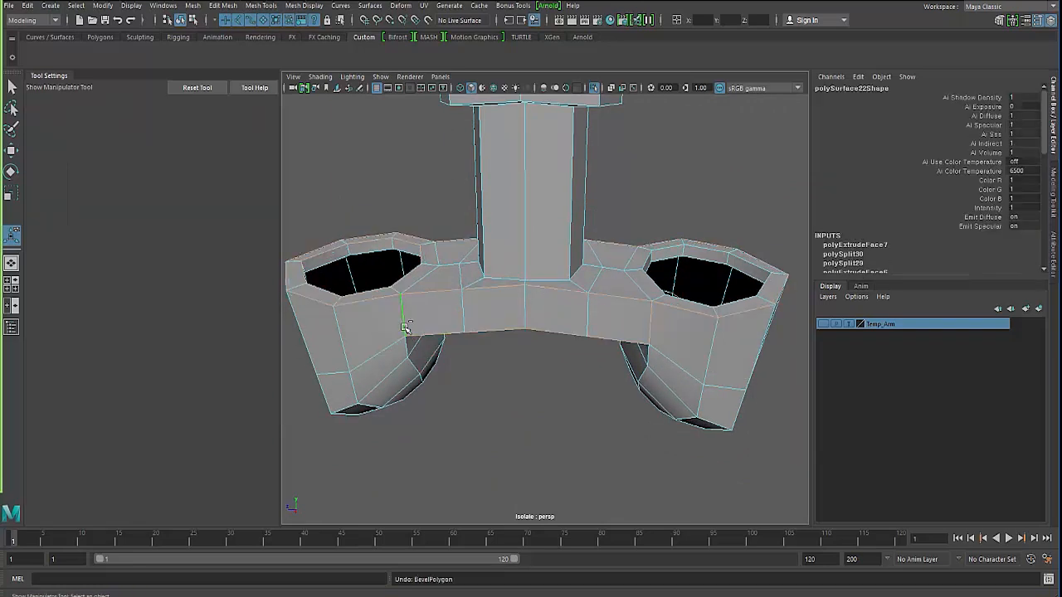
Step: Deselect the vertical corner edges and bevel the remaining border edges with 2 segments and a depth of 1.5
left_click_drag(444, 324, 682, 326, "alt")
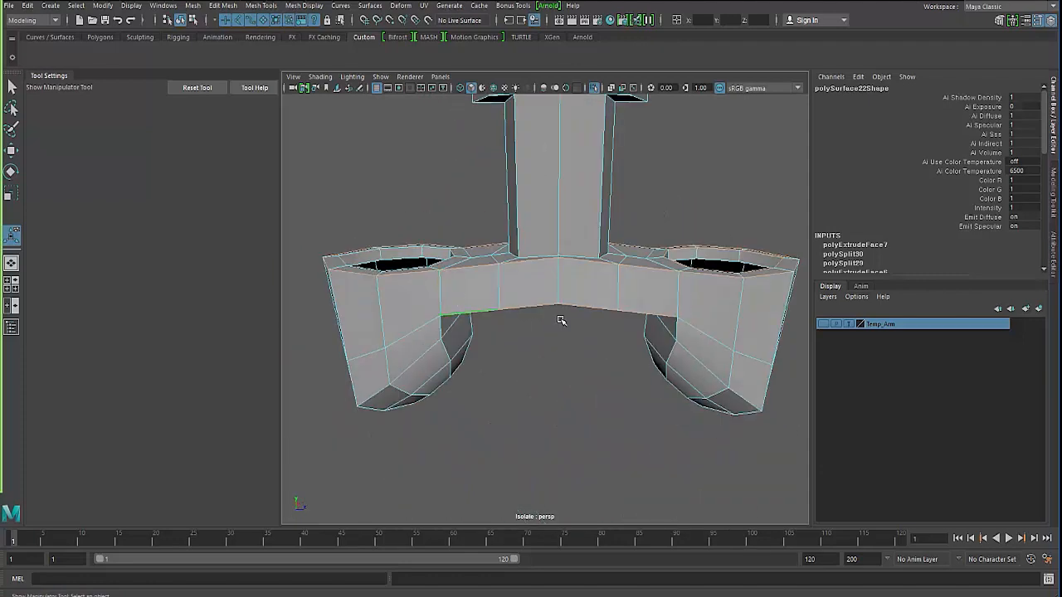
left_click_drag(561, 320, 390, 321, "alt")
right_click_drag(460, 309, 508, 309, "shift")
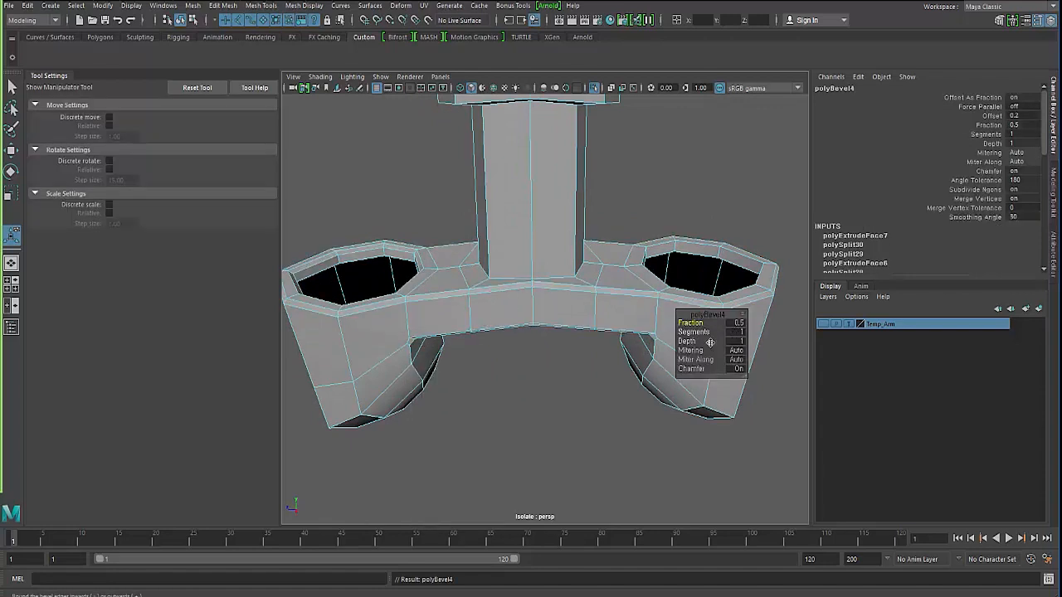
left_click(734, 333)
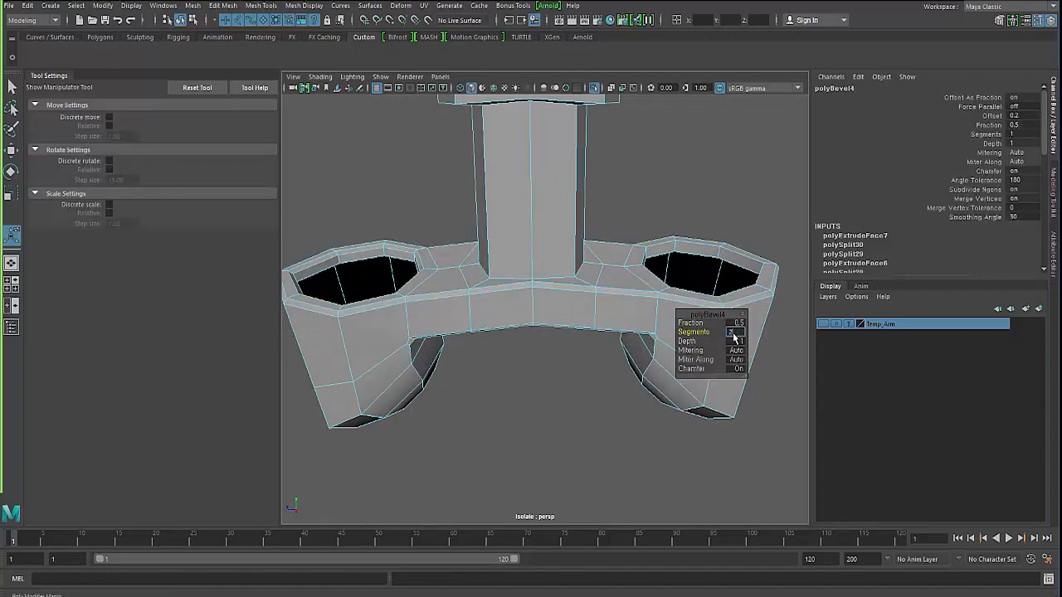
left_click(735, 341)
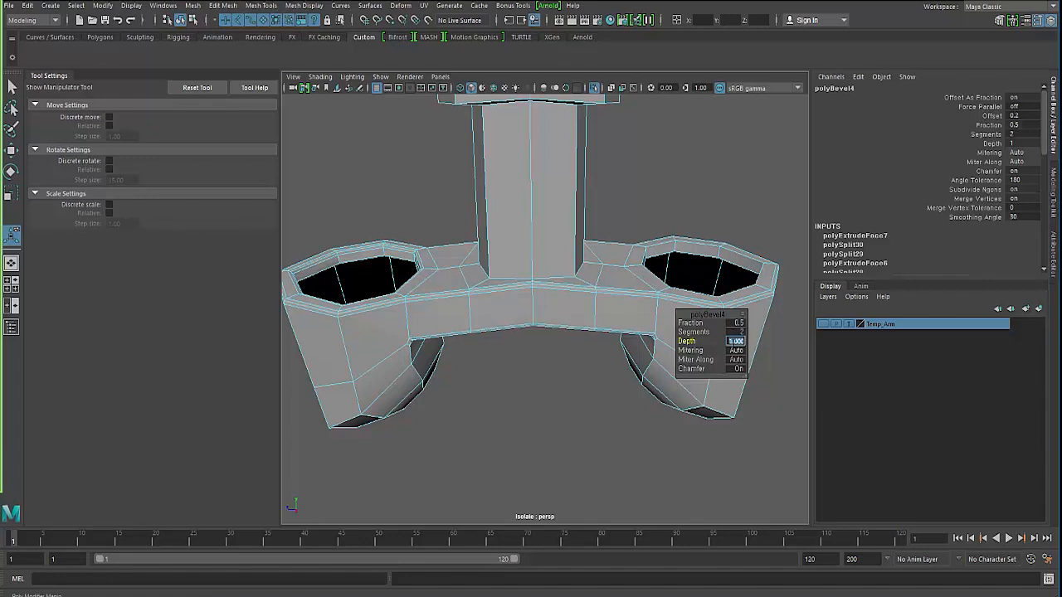
key("Return")
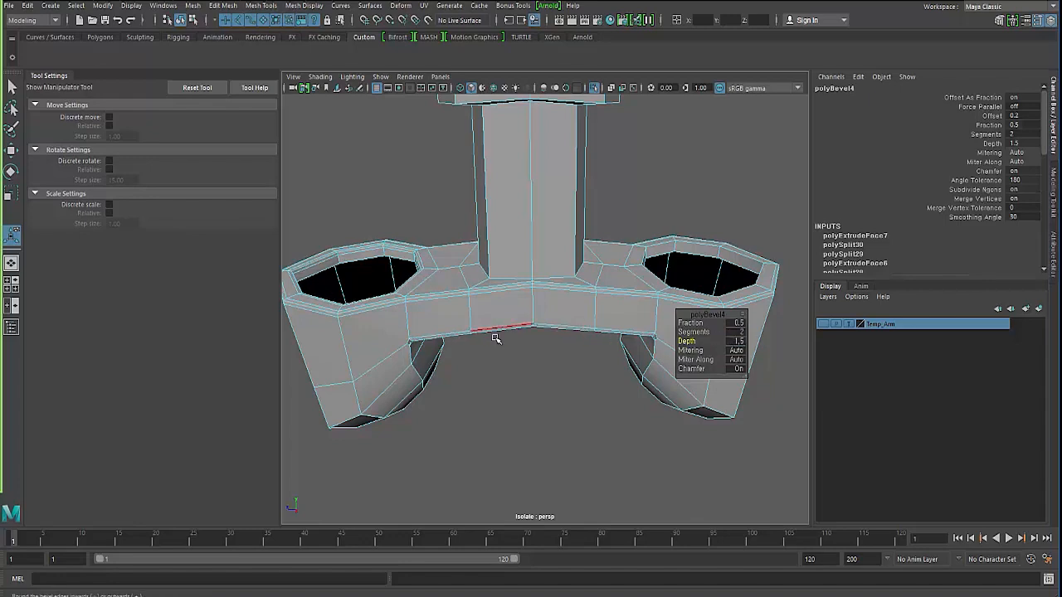
Step: Examine the bevel's corner topology under the crossbar beside the socket, up close and in smooth preview
mouse_move(444, 365)
left_mouse_down("alt")
mouse_move(439, 337)
mouse_move(461, 356)
left_mouse_up("alt")
middle_click_drag(460, 356, 581, 409, "alt")
left_click_drag(581, 409, 505, 361, "alt")
scroll(519, 392, "up", 4)
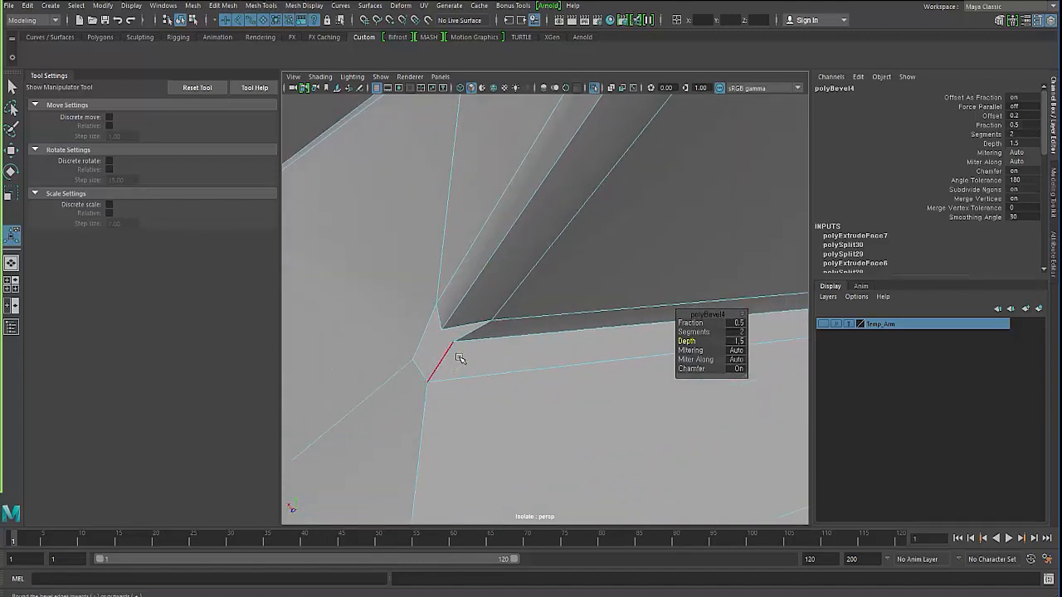
left_click_drag(435, 348, 473, 359, "alt")
left_click_drag(529, 339, 465, 389, "alt")
key("3")
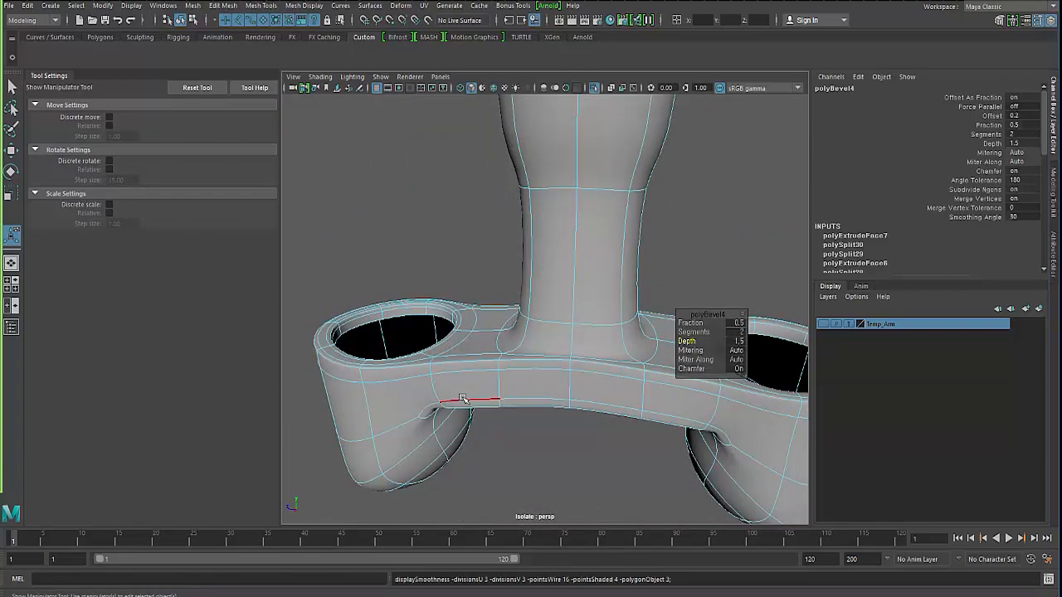
left_click(514, 472)
left_click_drag(514, 473, 459, 348, "alt")
key("1")
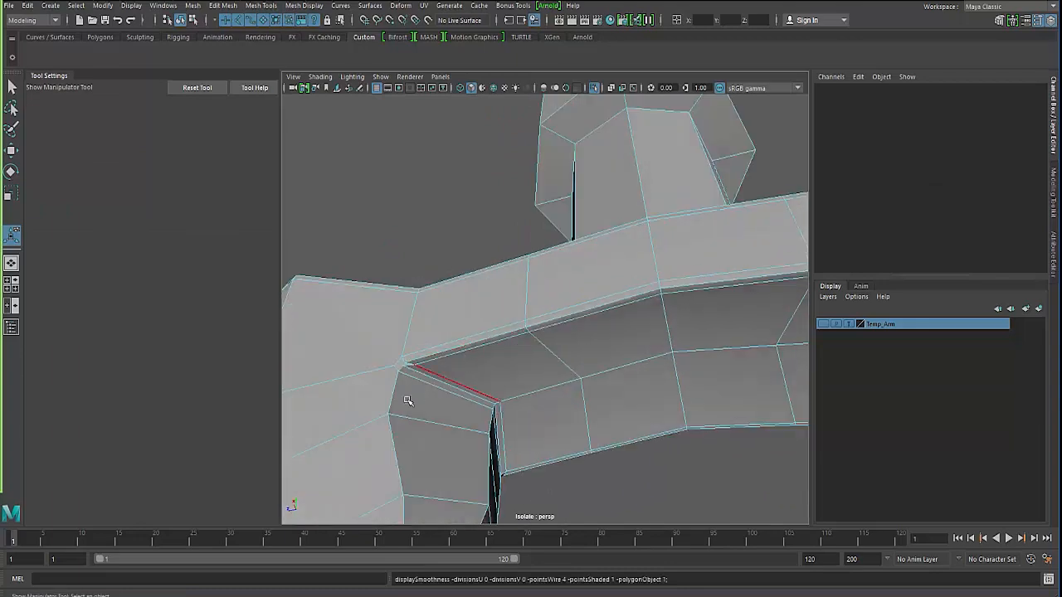
Step: Weld the two split bevel vertices together at the corner where the crossbar's underside meets the socket, using Target Weld
left_click_drag(407, 399, 517, 334, "alt")
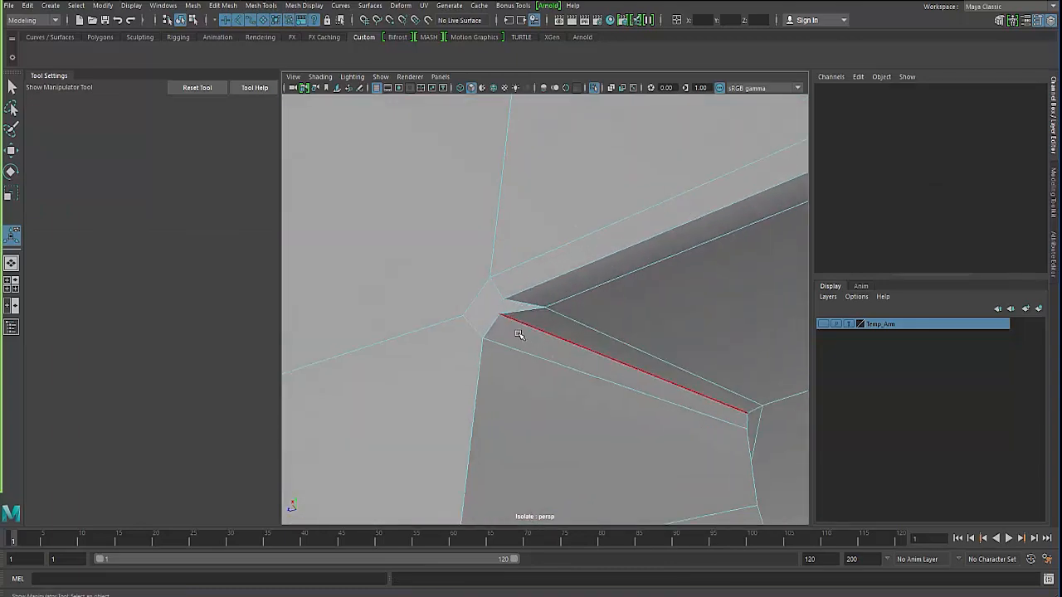
right_click(565, 312, "shift")
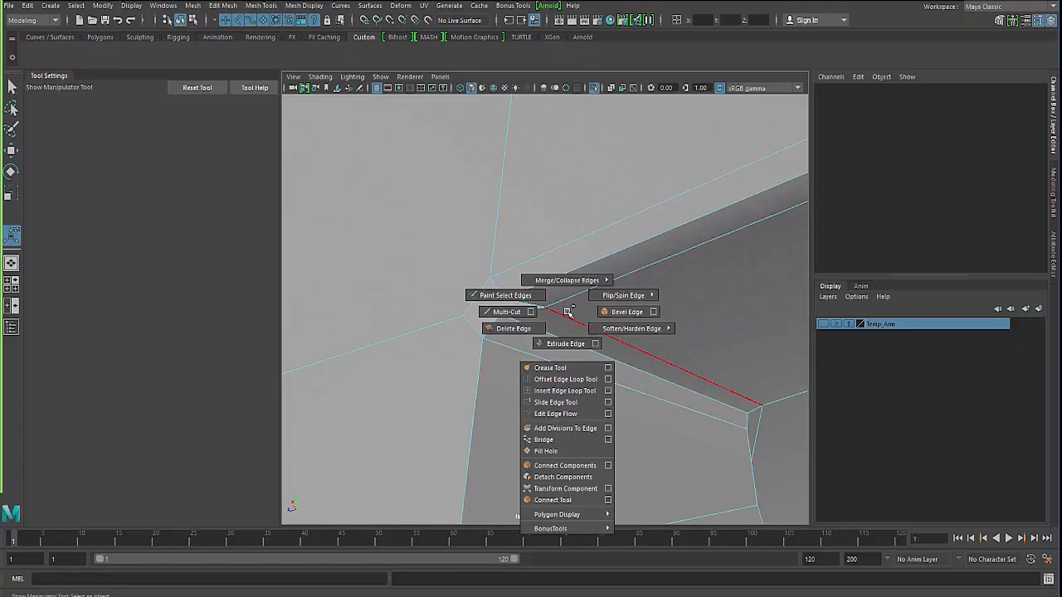
left_click(567, 313)
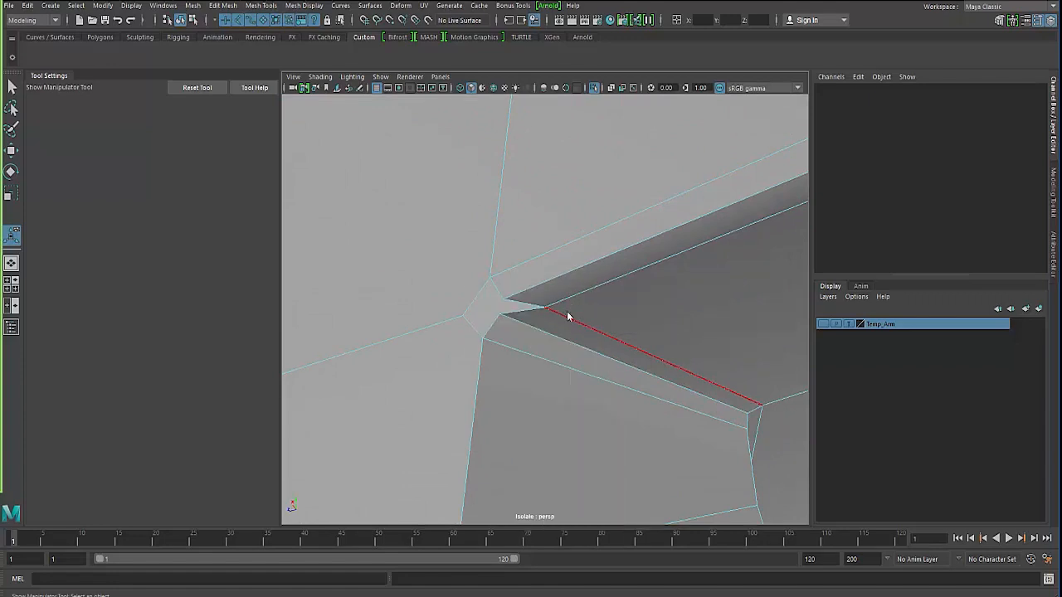
left_click_drag(567, 313, 521, 259, "alt")
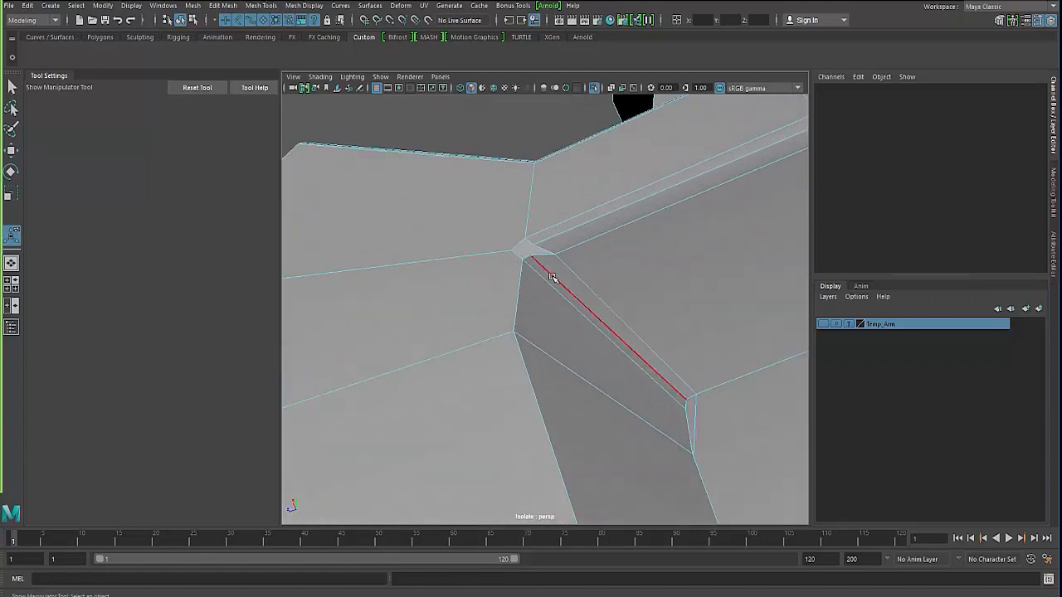
right_click_drag(523, 265, 573, 247)
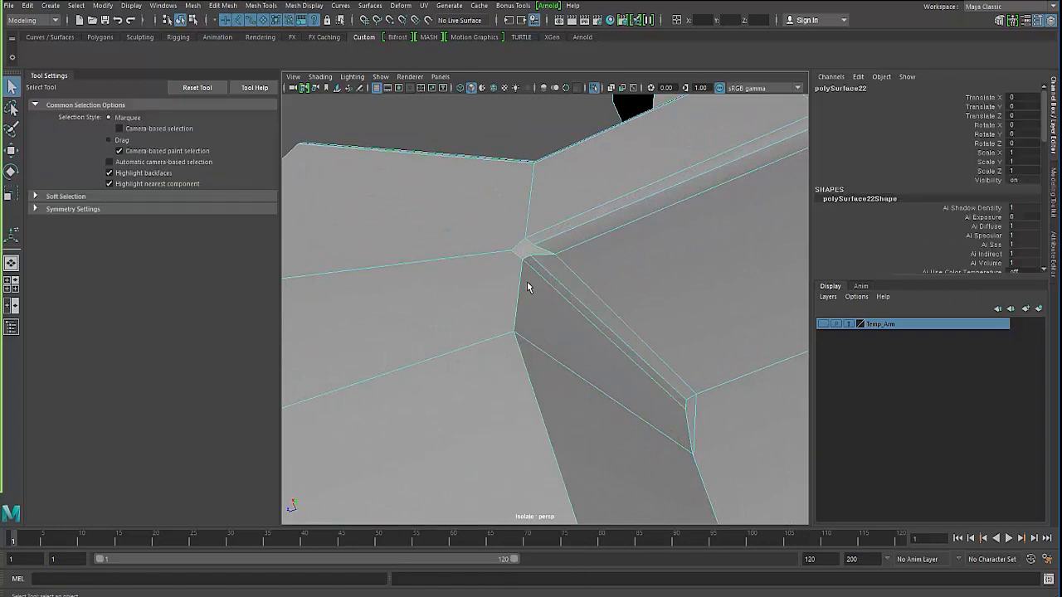
left_click_drag(506, 323, 559, 299, "alt")
right_click(559, 299, "shift")
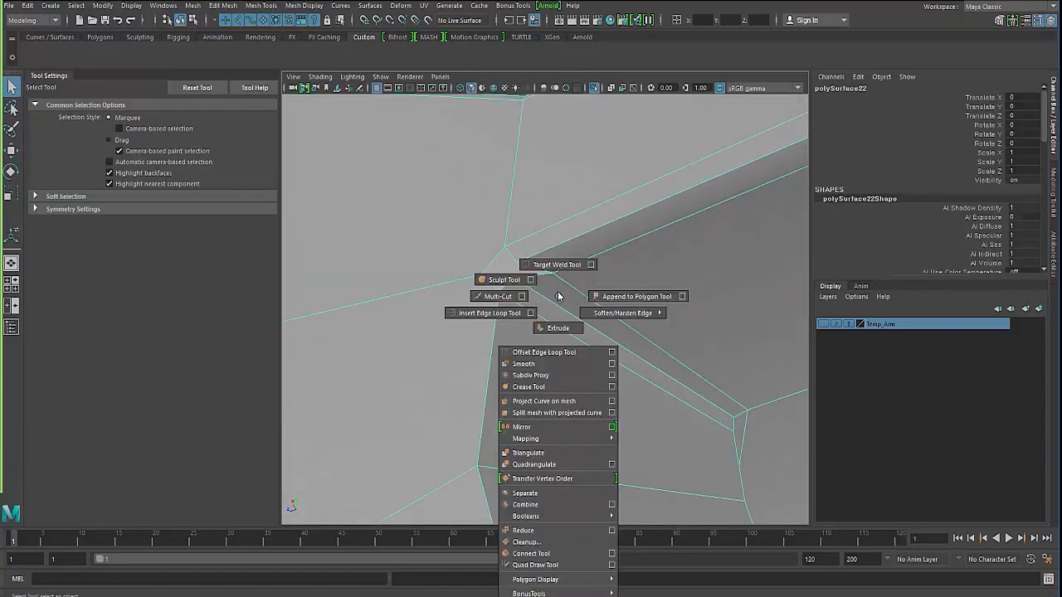
right_click_drag(558, 296, 556, 264, "shift")
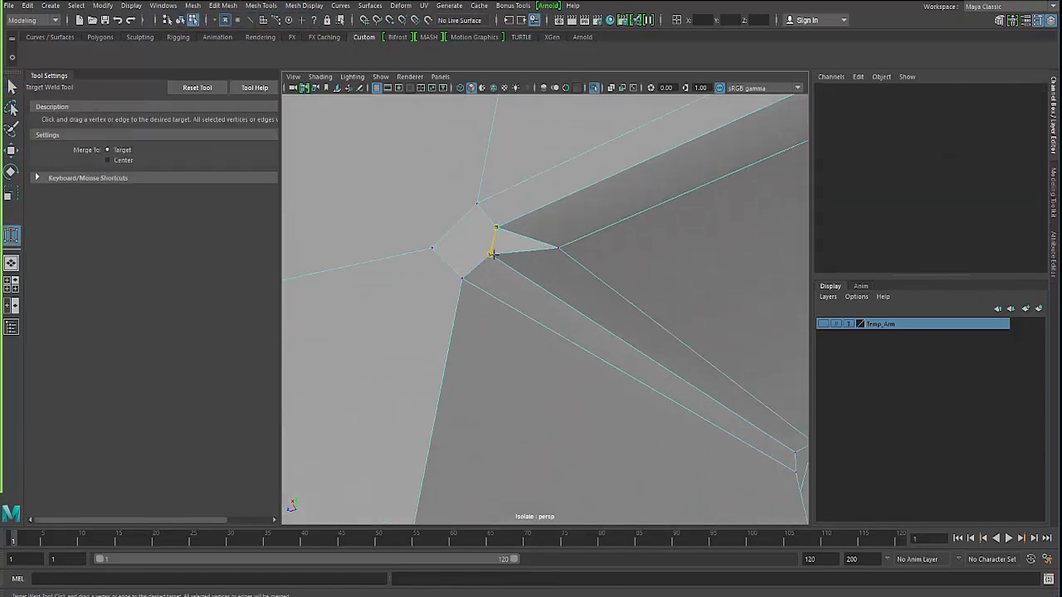
left_click_drag(492, 255, 491, 254)
left_click_drag(466, 304, 392, 297, "alt")
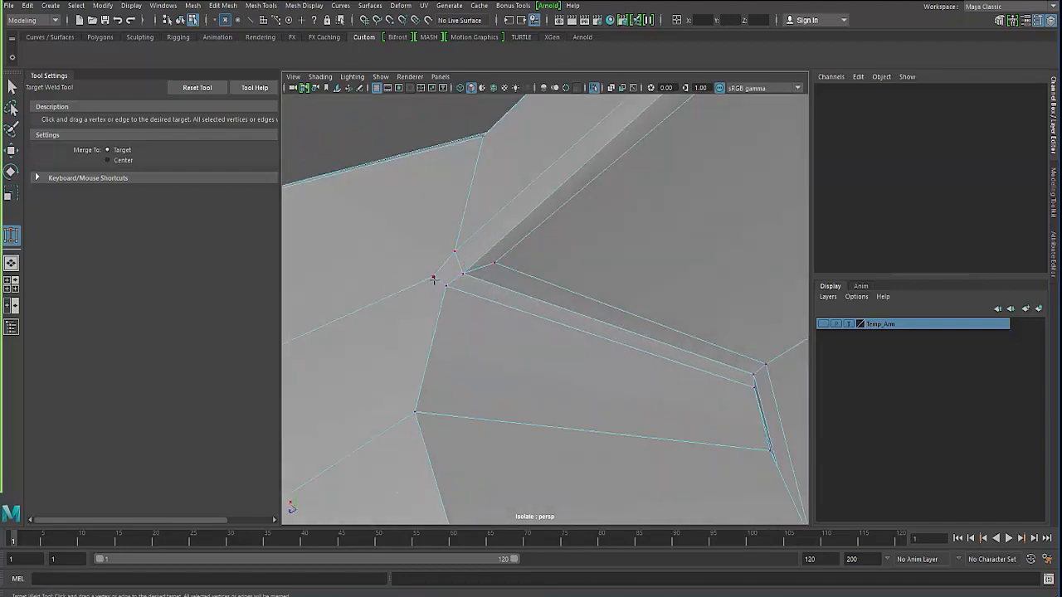
Step: Cut an edge with Multi-Cut from the socket's upper outer corner vertex to the small face at the welded corner
left_click_drag(444, 337, 547, 355, "alt")
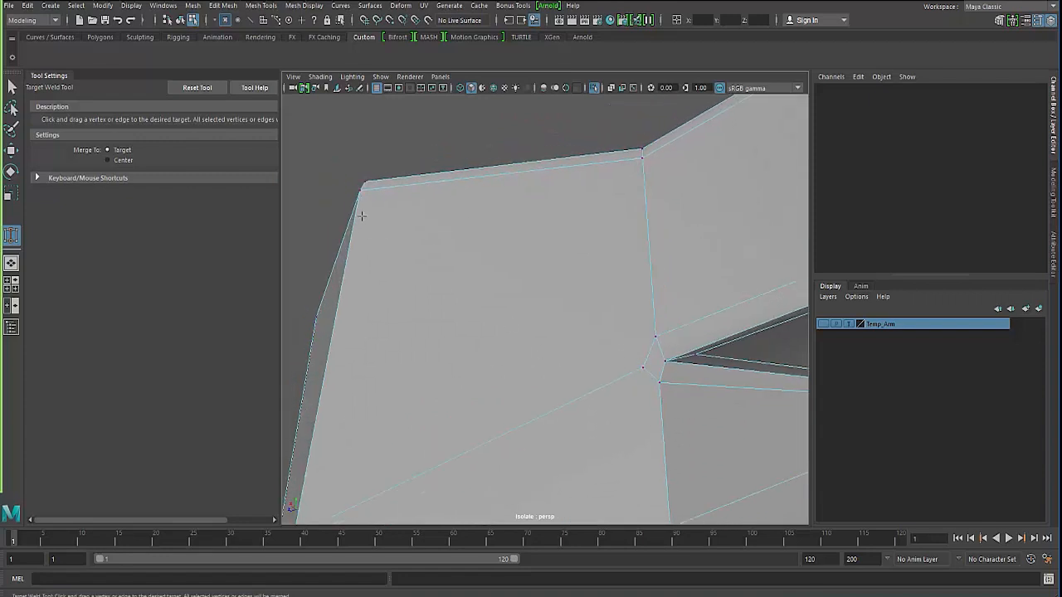
left_click(13, 86)
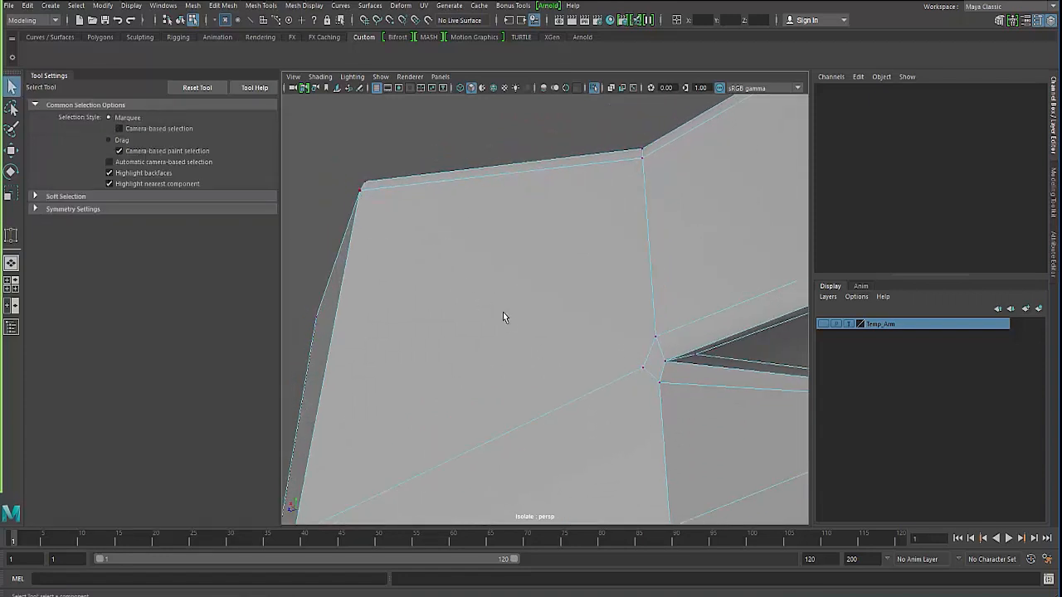
right_click_drag(510, 309, 454, 312, "shift")
left_click(656, 337)
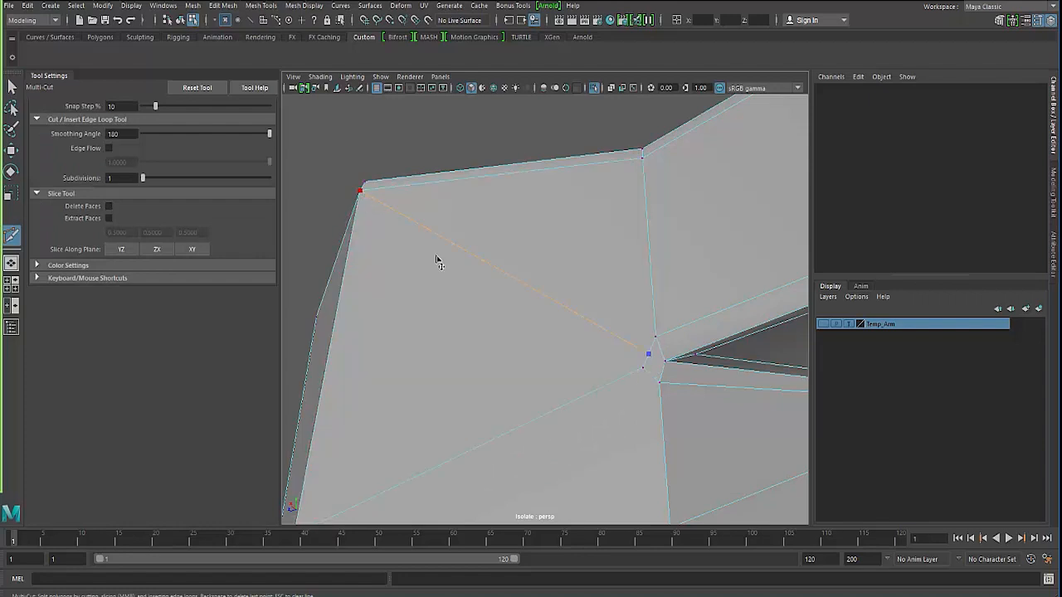
left_click(437, 262)
left_click(516, 337)
Step: Cut an edge from the small corner face to the socket's lower outer vertex and divide the small face around a centre vertex
middle_click_drag(527, 390, 639, 248, "alt")
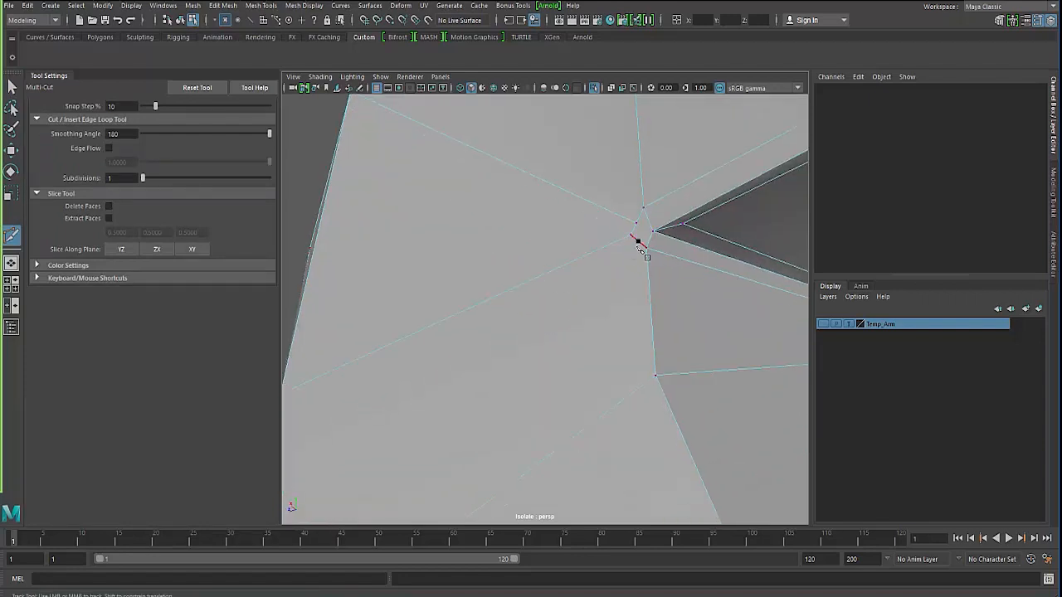
left_click_drag(519, 339, 459, 425, "alt")
left_click(449, 470)
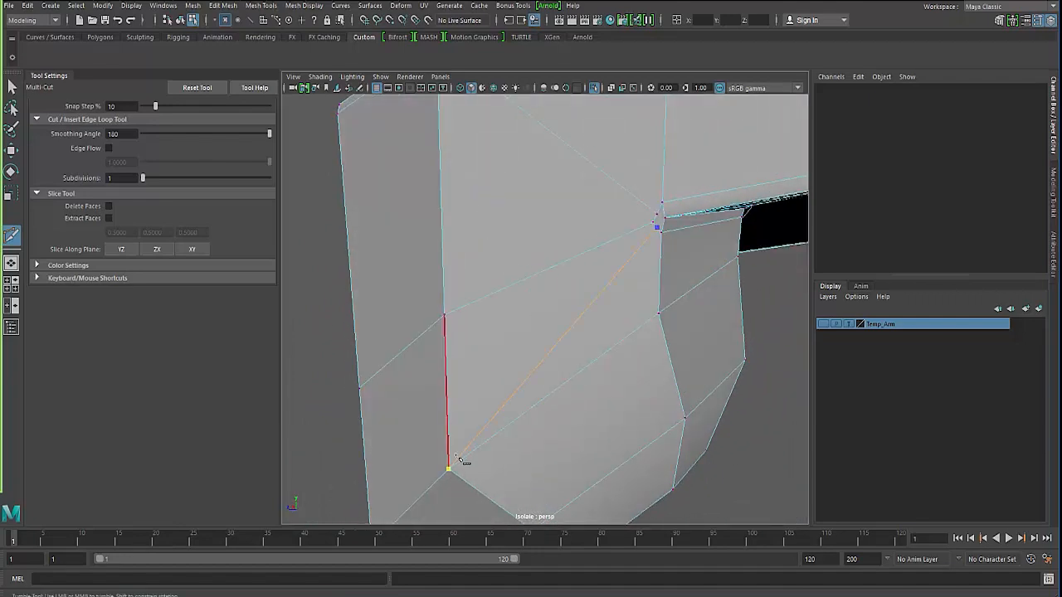
right_click(456, 453)
left_click(444, 314)
right_click(599, 246)
left_click_drag(599, 246, 567, 291, "alt")
middle_click_drag(567, 291, 575, 373, "alt")
scroll(576, 373, "up", 5)
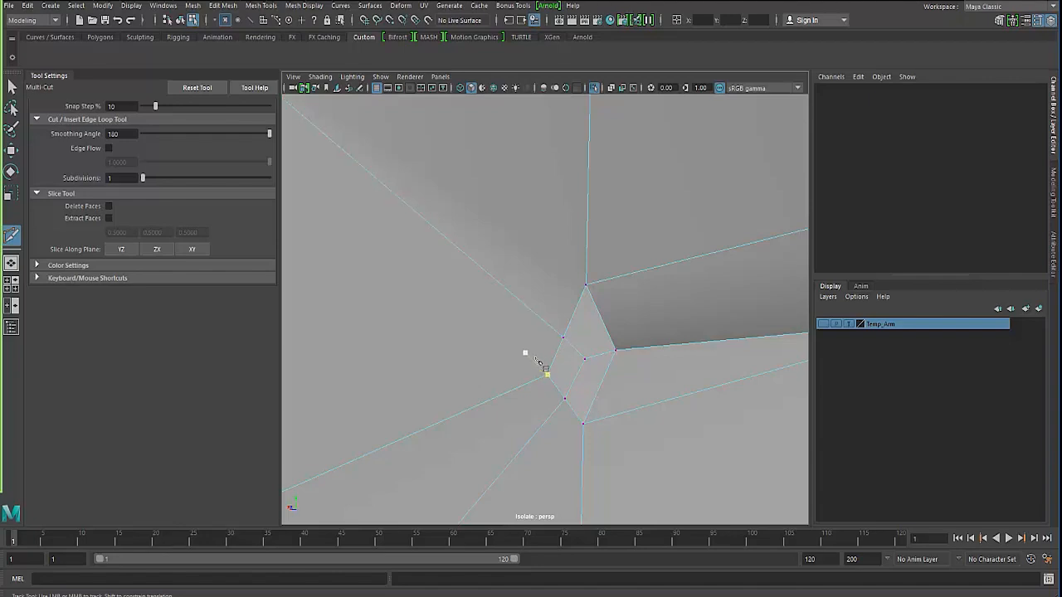
Step: Examine the recut socket corner in smooth preview from several angles, with the mesh in object mode
left_click_drag(538, 363, 428, 336, "alt")
left_click(10, 86)
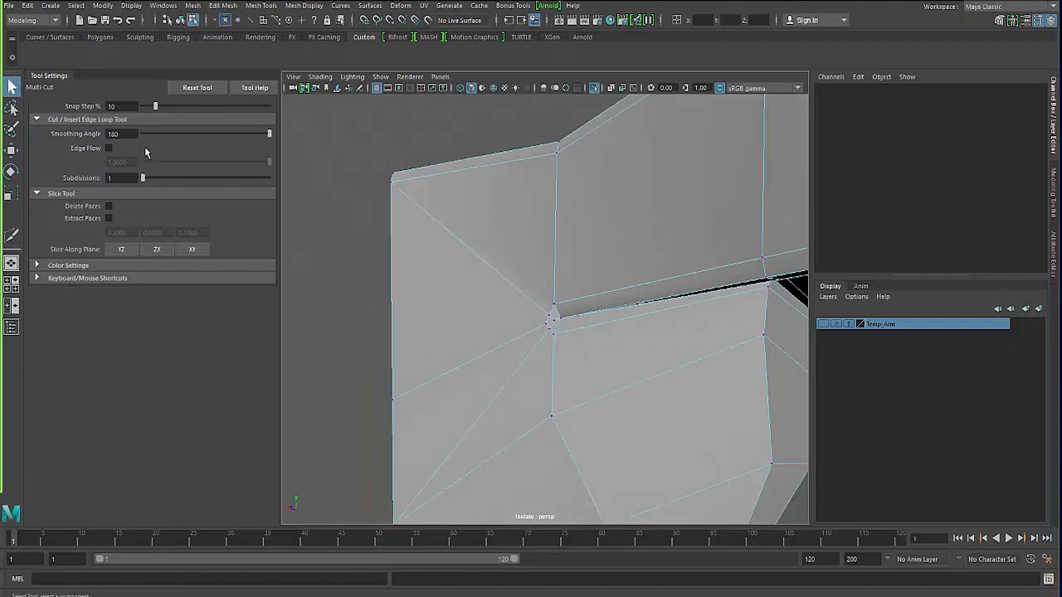
key("3")
left_click_drag(325, 285, 426, 348, "alt")
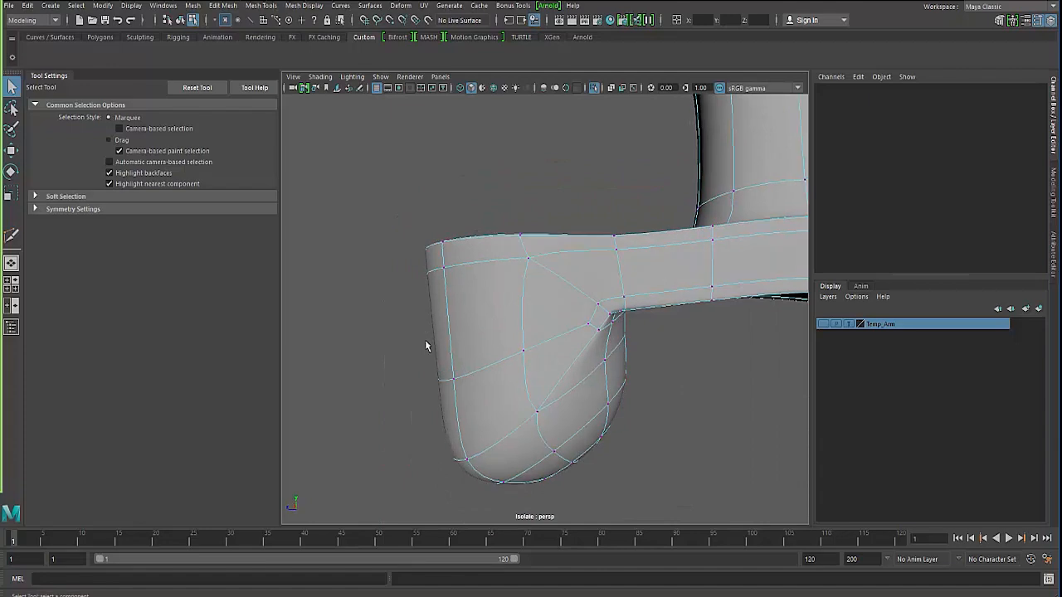
key("F8")
left_click(380, 363)
left_click_drag(491, 355, 442, 363, "alt")
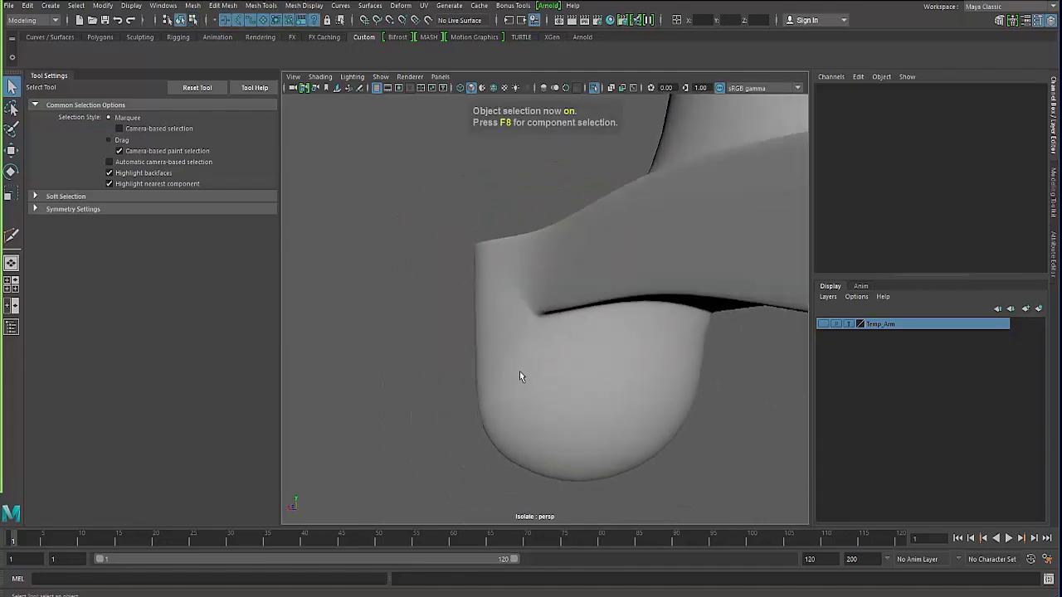
left_click(519, 372)
key("1")
Step: Weld the split bevel vertices together at the second corner where the crossbar meets the socket
left_click_drag(487, 390, 419, 403, "alt")
left_click_drag(416, 363, 616, 338, "alt")
right_click_drag(618, 320, 618, 292, "shift")
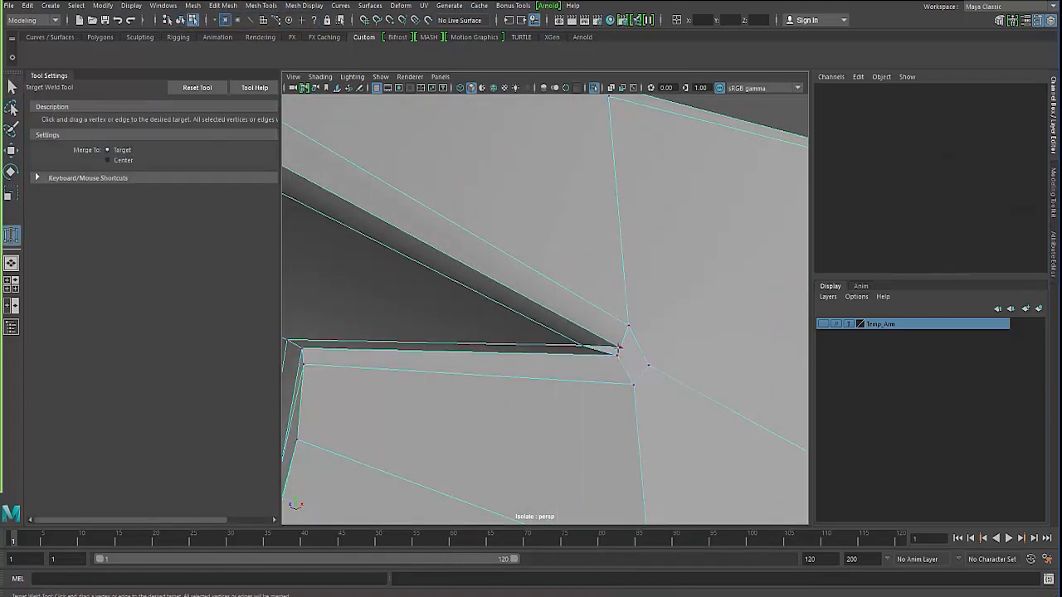
mouse_move(618, 349)
left_mouse_down()
mouse_move(493, 320)
mouse_move(498, 379)
mouse_move(518, 355)
left_mouse_up()
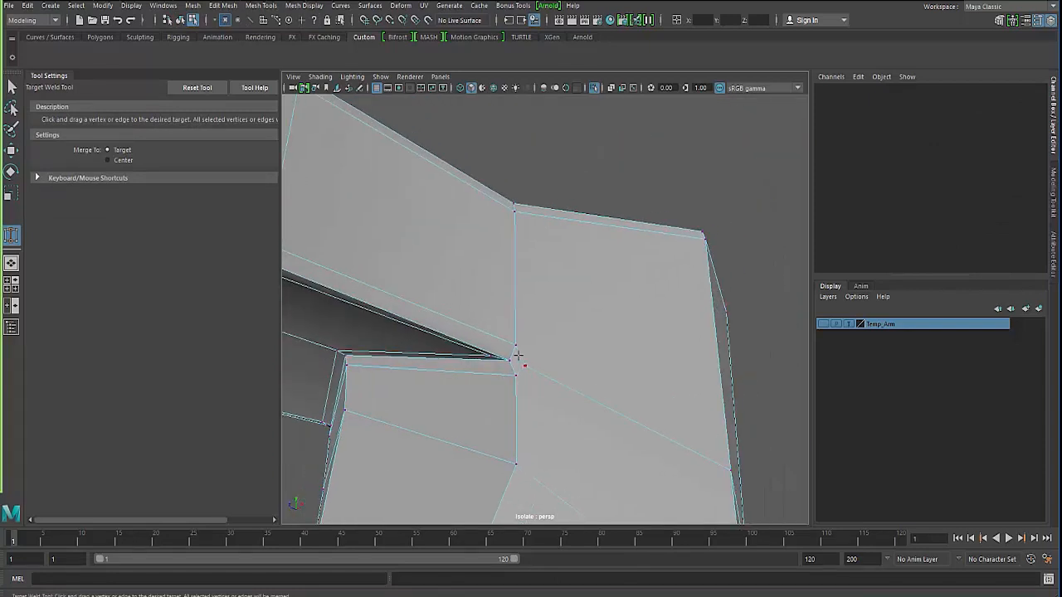
Step: Cut an edge from the second corner's small face to that socket's upper outer corner vertex with Multi-Cut
left_click(12, 86)
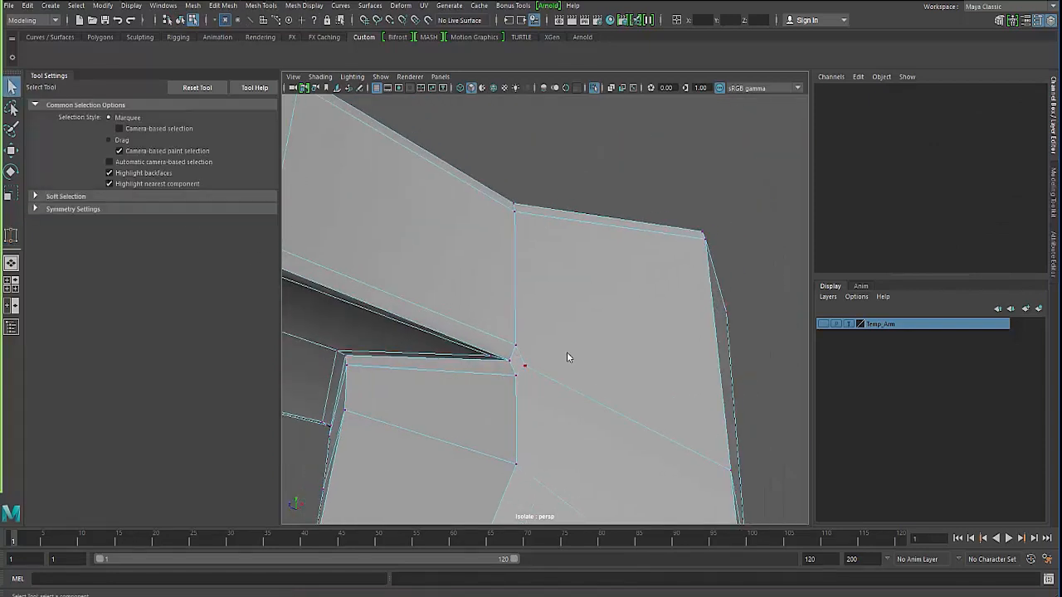
right_click_drag(567, 352, 516, 355, "shift")
left_click(520, 355)
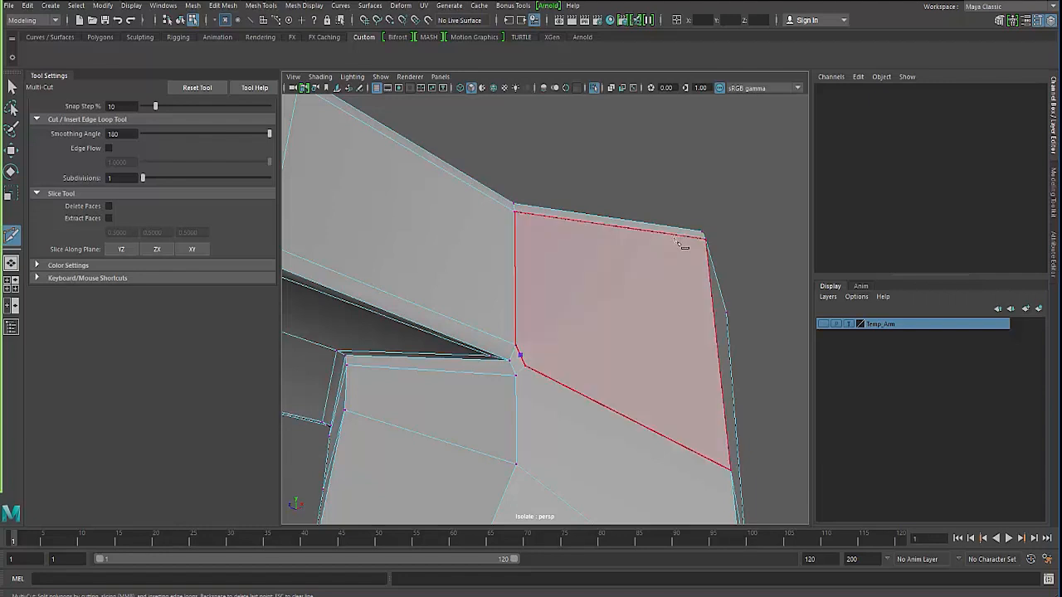
Step: Cut from the second corner's small face to the socket's lower outer vertex and divide the face around a centre vertex
middle_click_drag(468, 406, 477, 315, "alt")
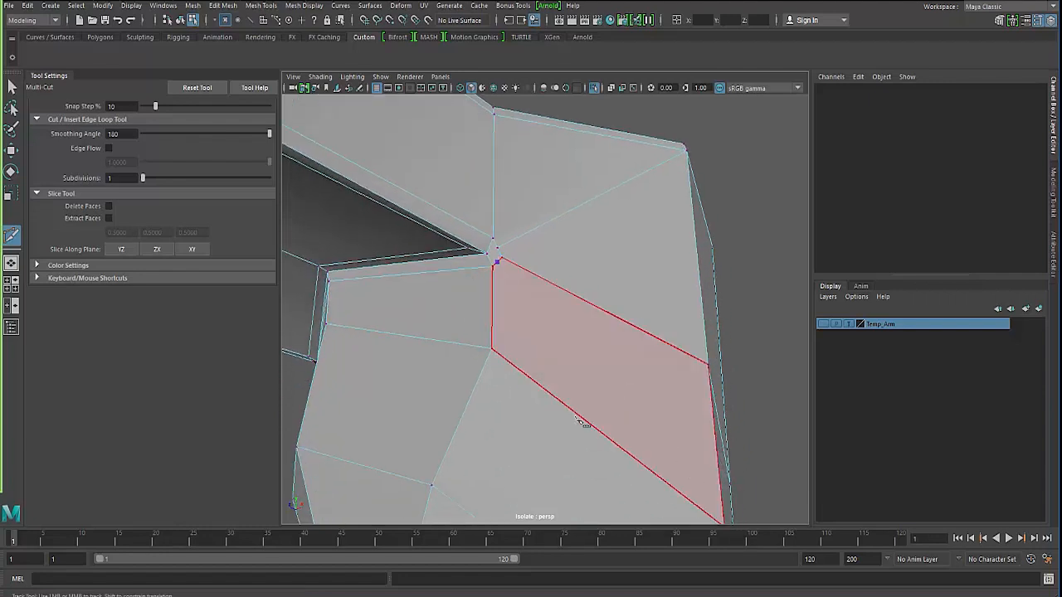
middle_click_drag(534, 418, 513, 357, "alt")
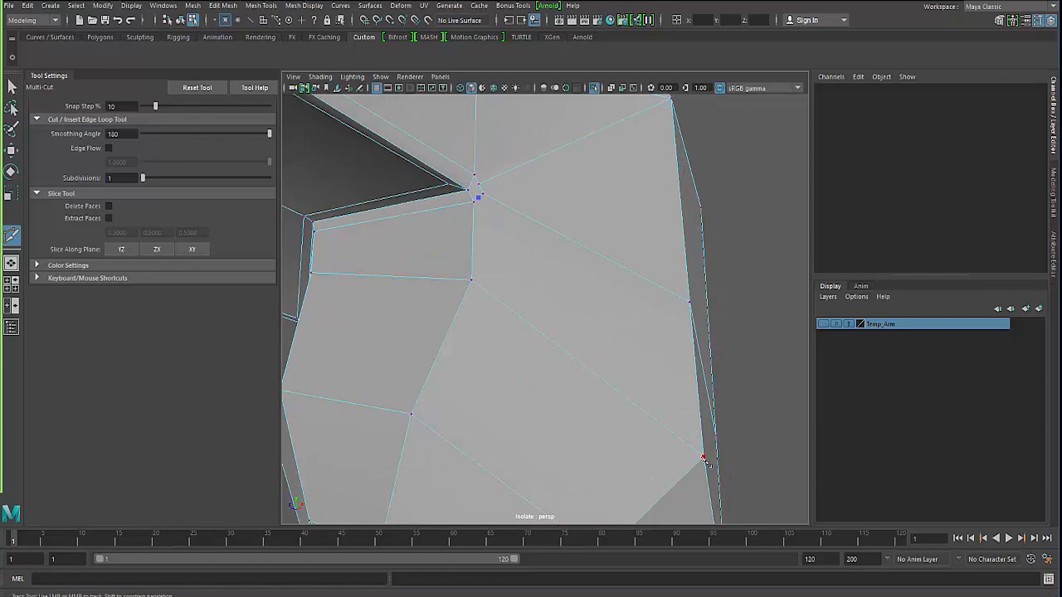
right_click(556, 391)
left_click_drag(412, 331, 531, 351, "alt")
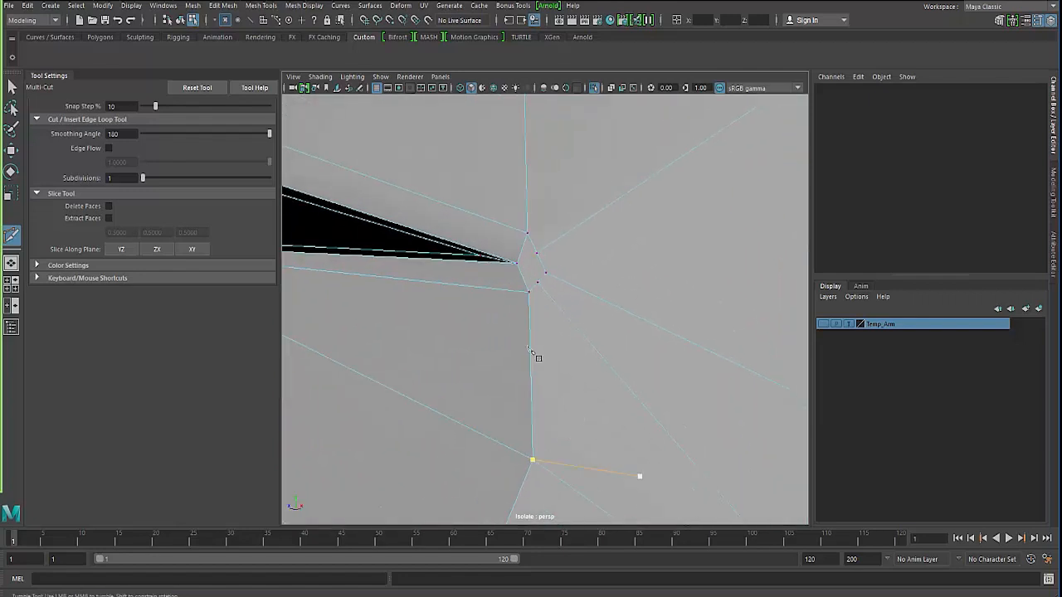
right_click_drag(531, 352, 554, 309, "alt")
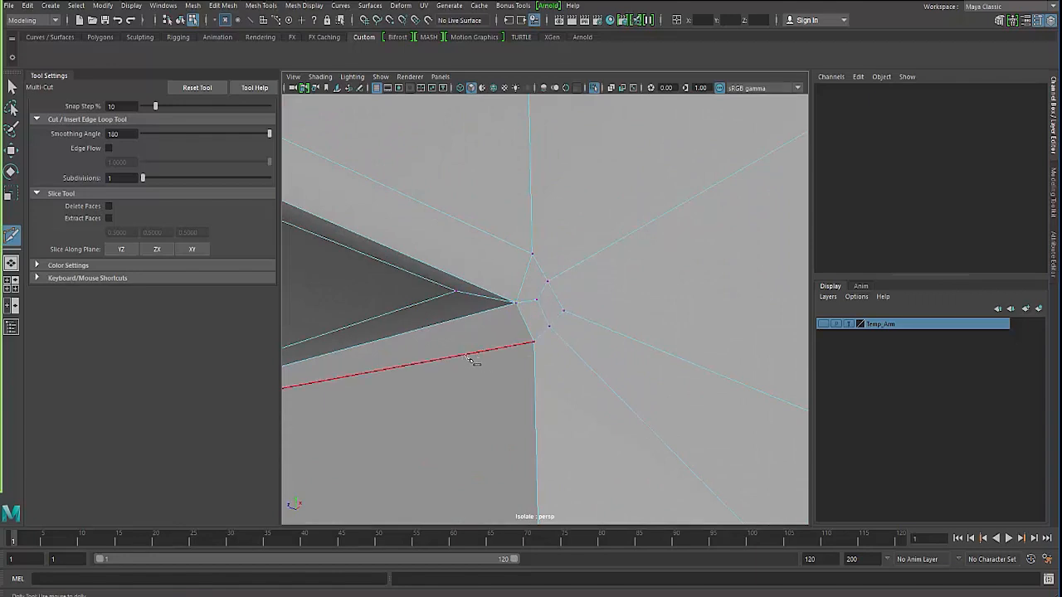
Step: Leave Multi-Cut and inspect the recut corner and the crossbar's underside from several angles in object mode
right_click_drag(469, 358, 365, 352, "alt")
left_click_drag(365, 353, 440, 349, "alt")
right_click_drag(440, 348, 498, 349, "alt")
left_click_drag(498, 348, 398, 340, "alt")
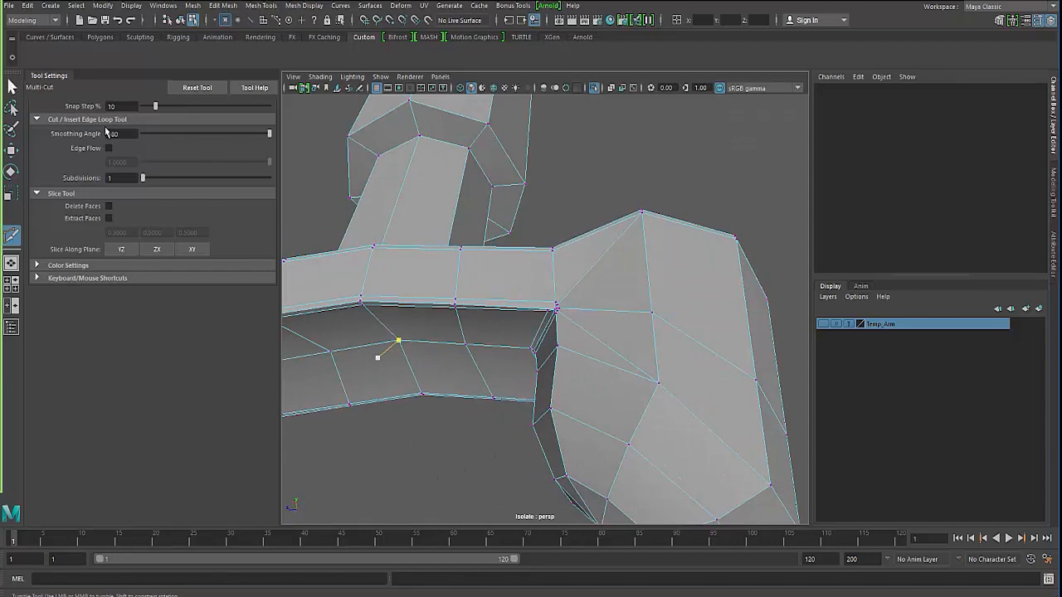
left_click(12, 86)
left_click_drag(531, 282, 550, 303, "alt")
right_click_drag(550, 304, 477, 290, "alt")
key("F8")
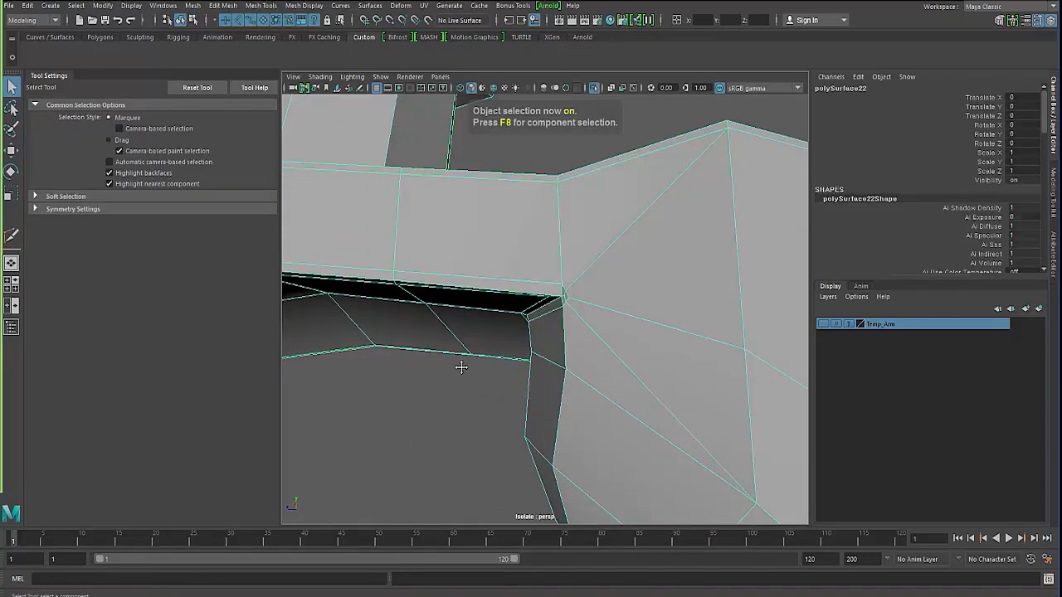
left_click_drag(462, 367, 515, 365, "alt")
Step: Select the connector's n-gon faces with a polygon selection constraint set to All and Next and Nsided order
right_click_drag(370, 202, 372, 232)
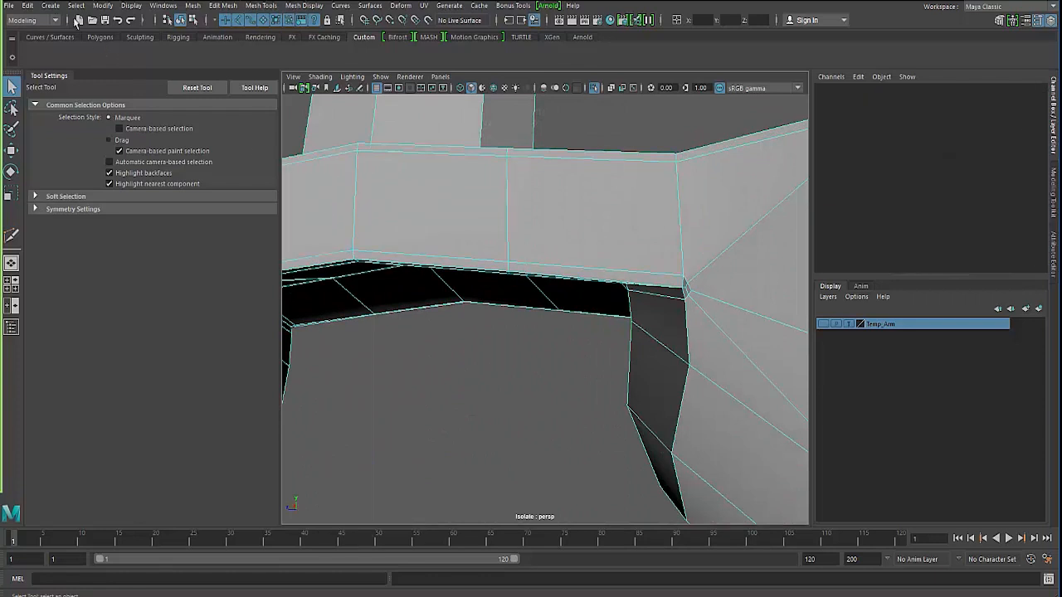
left_click(76, 6)
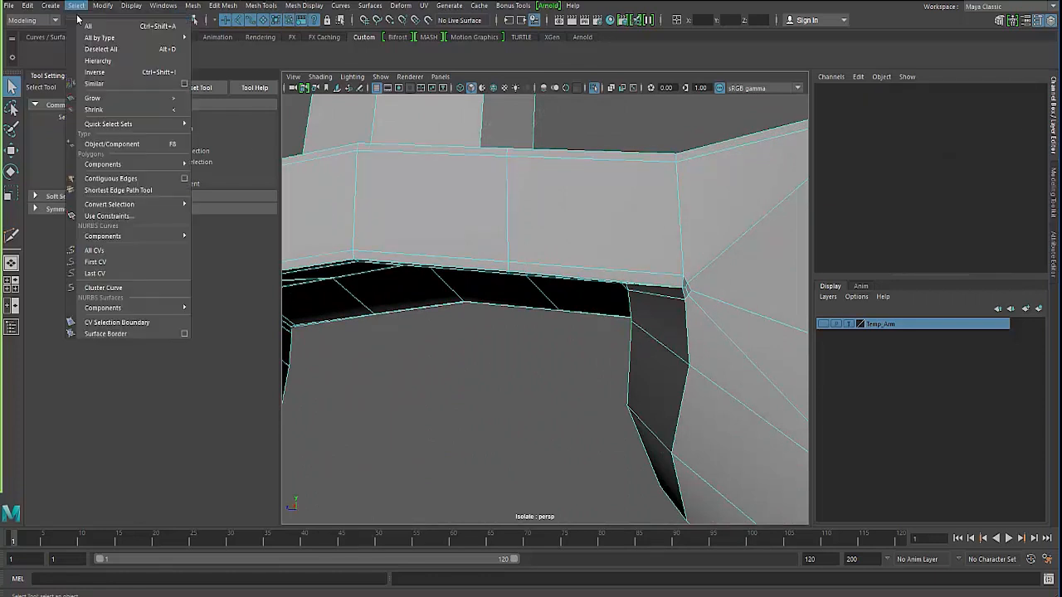
left_click(107, 216)
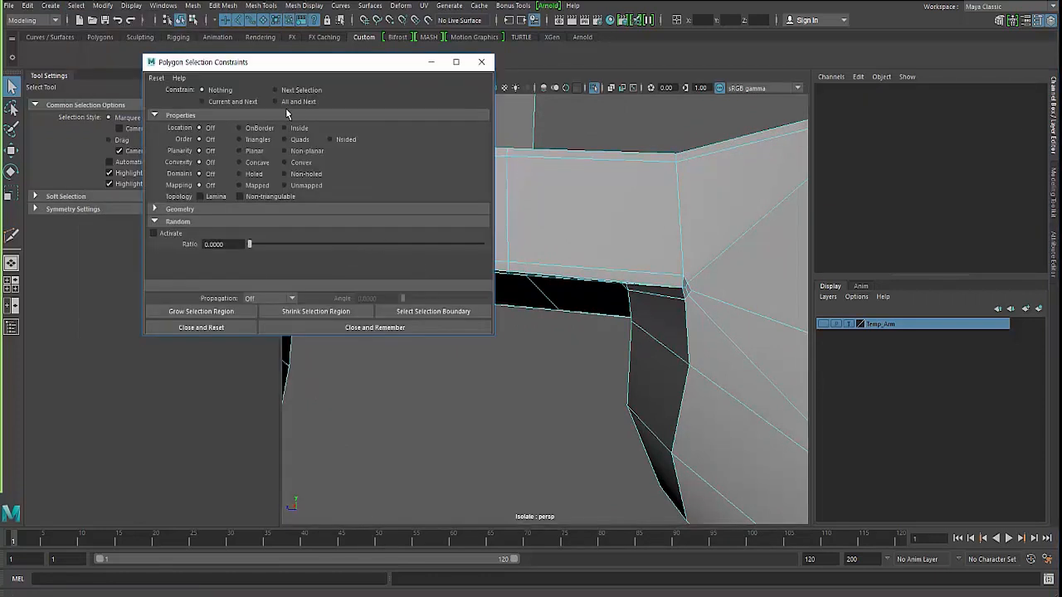
left_click(288, 102)
left_click_drag(257, 55, 856, 130)
left_click(946, 214)
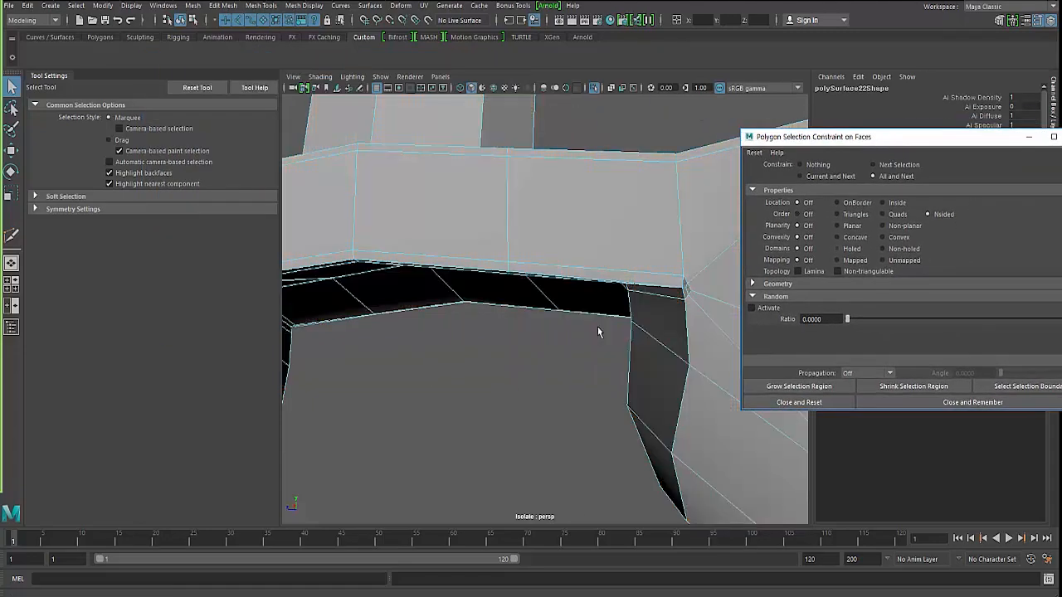
Step: Go to another corner marked by the n-gon selection and weld its split bevel vertices together with Target Weld
left_click_drag(597, 327, 536, 332, "alt")
middle_click_drag(536, 332, 398, 328, "alt")
right_click_drag(398, 328, 528, 352, "alt")
left_click_drag(529, 352, 713, 294, "alt")
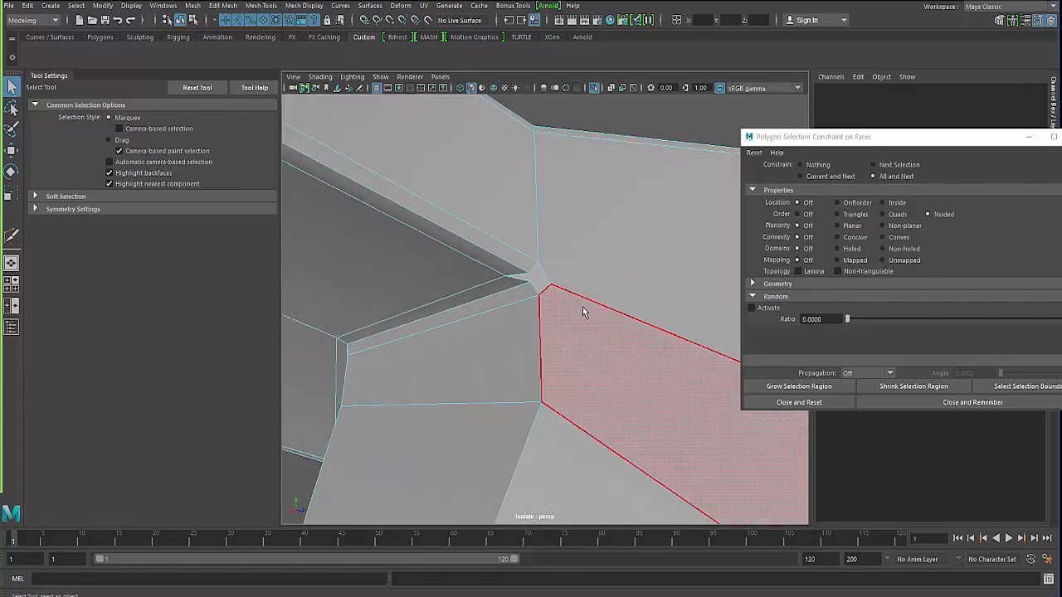
mouse_move(584, 307)
right_mouse_down("shift")
mouse_move(518, 308)
mouse_move(580, 287)
mouse_move(586, 303)
mouse_move(634, 263)
mouse_move(559, 308)
mouse_move(583, 292)
mouse_move(562, 300)
mouse_move(565, 288)
right_mouse_up("shift")
mouse_move(566, 285)
right_mouse_down()
mouse_move(566, 308)
mouse_move(619, 270)
right_mouse_up()
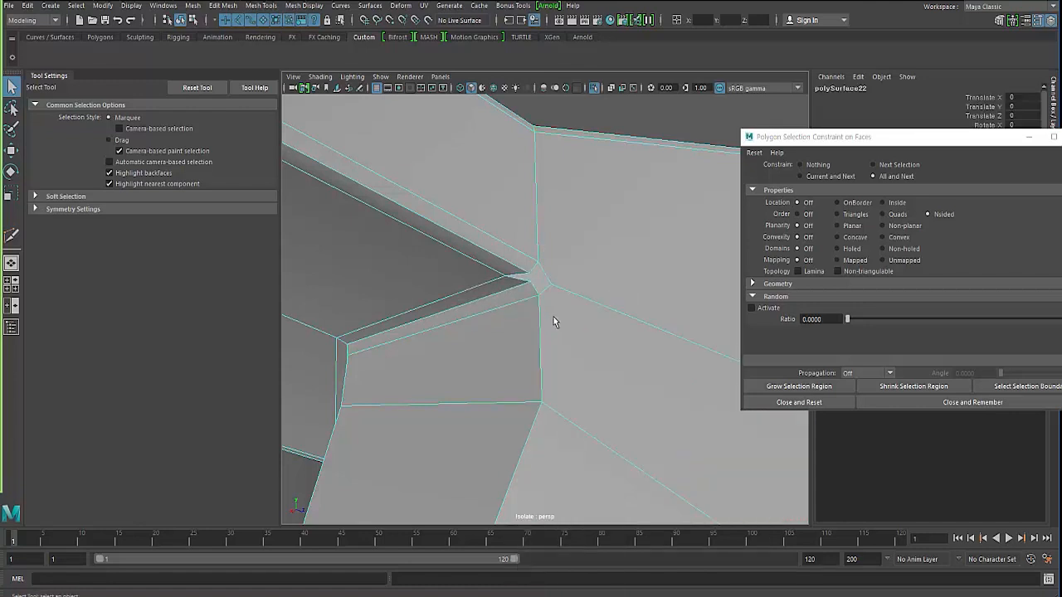
right_click_drag(555, 322, 530, 274, "shift")
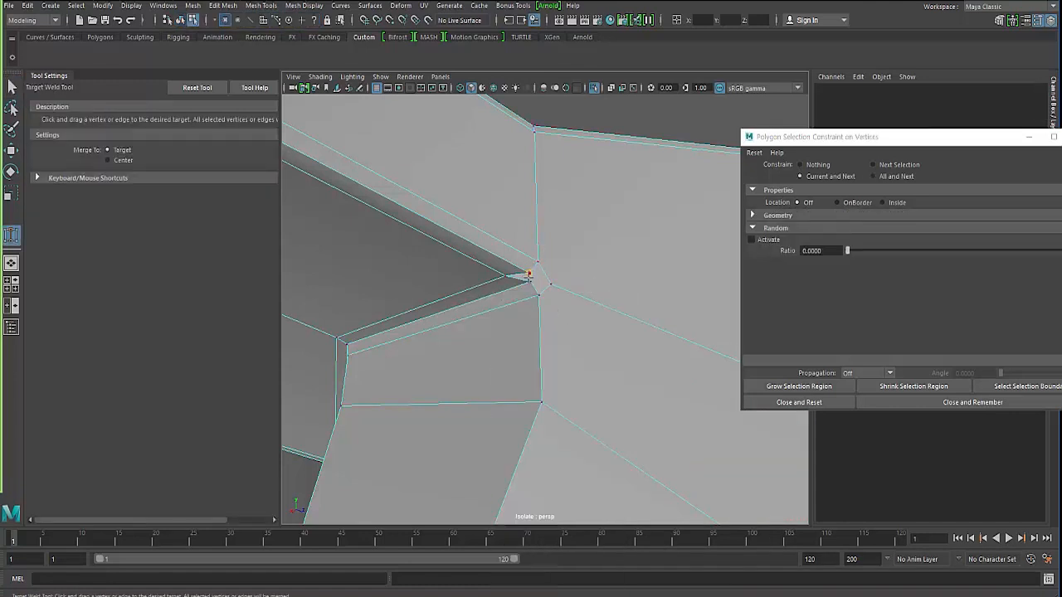
left_click_drag(529, 278, 540, 295)
left_click_drag(509, 346, 272, 235, "alt")
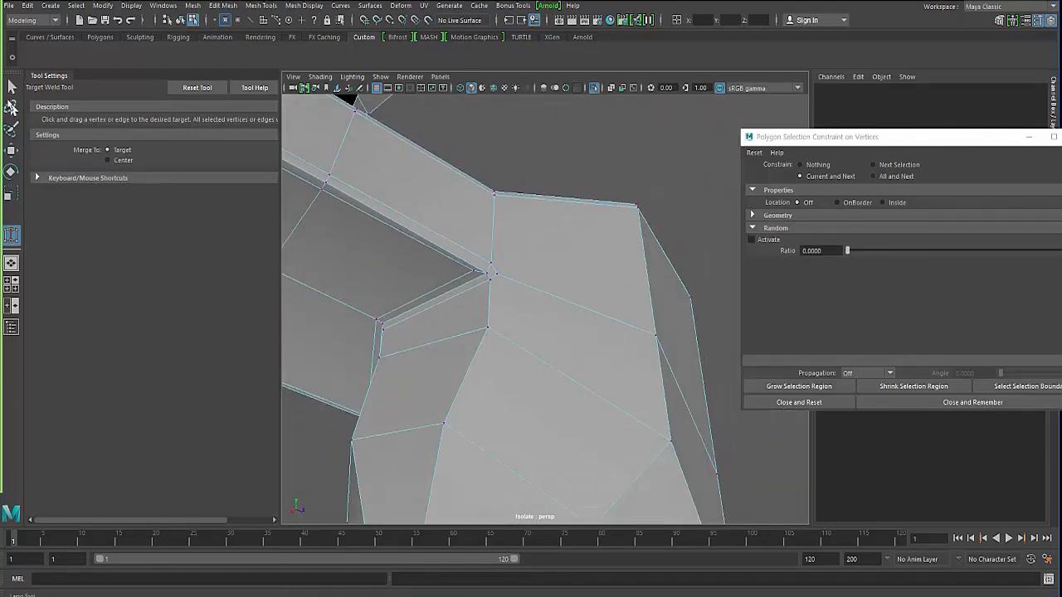
Step: Go to the mirrored corner and weld its two split inner vertices together with Target Weld set to merge to Center
left_click_drag(490, 229, 398, 286, "alt")
middle_click_drag(398, 286, 680, 133, "alt")
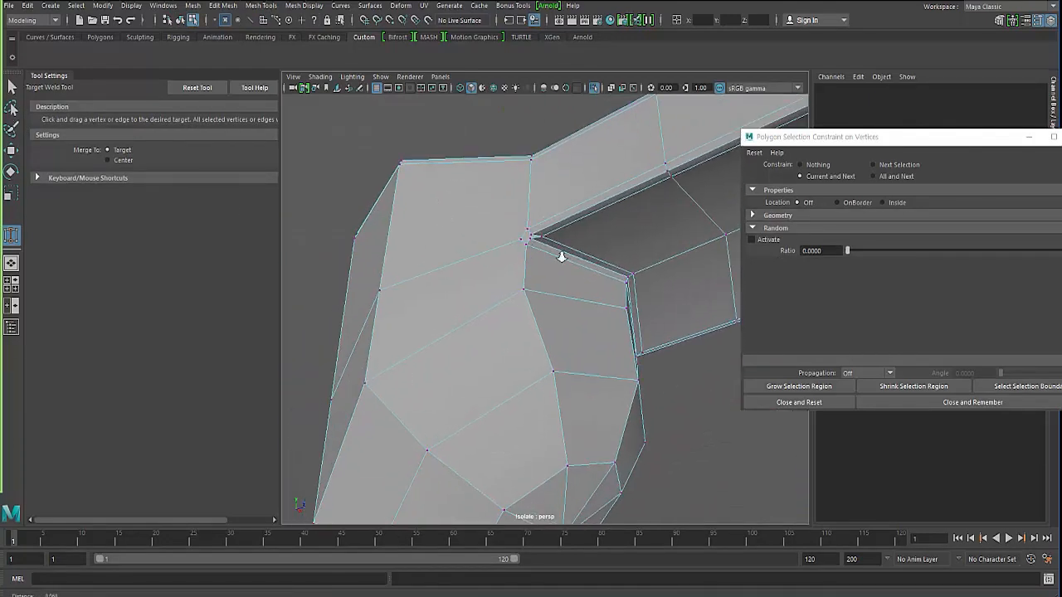
scroll(562, 256, "up", 6)
middle_click_drag(561, 256, 479, 355, "alt")
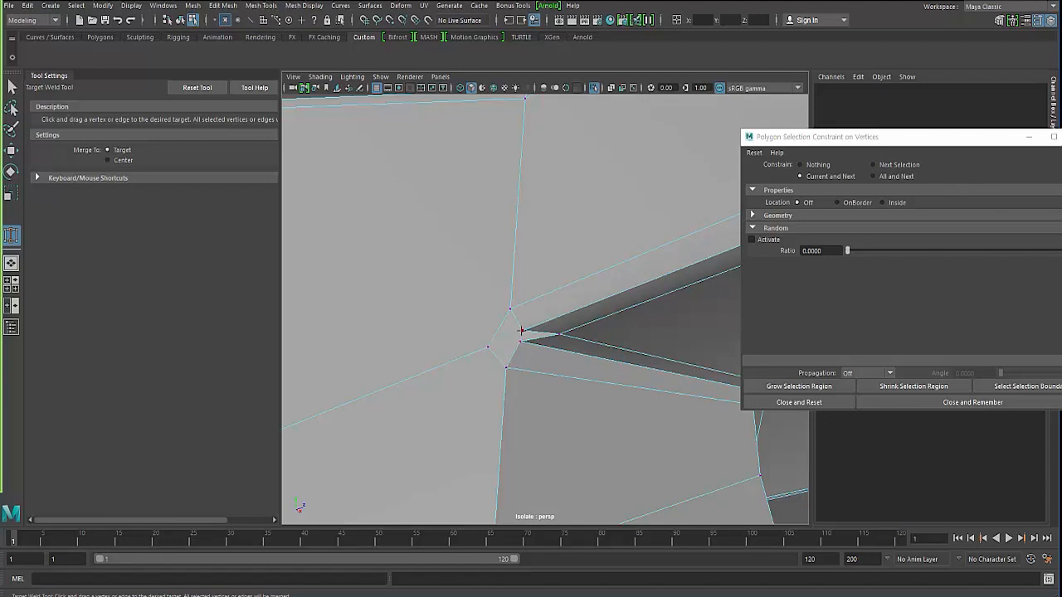
left_click_drag(516, 340, 520, 341)
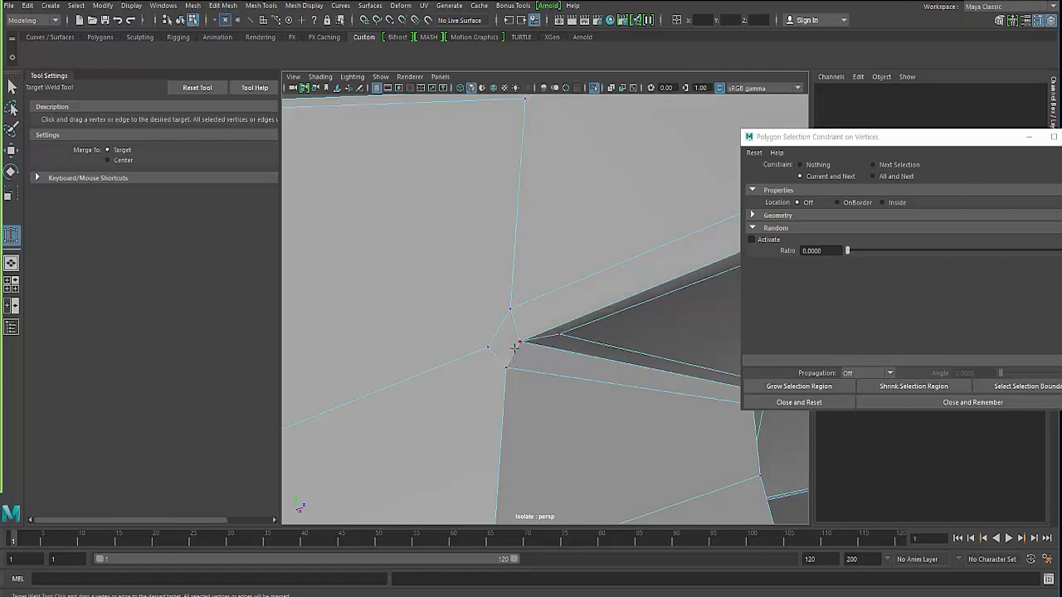
key("ctrl+z")
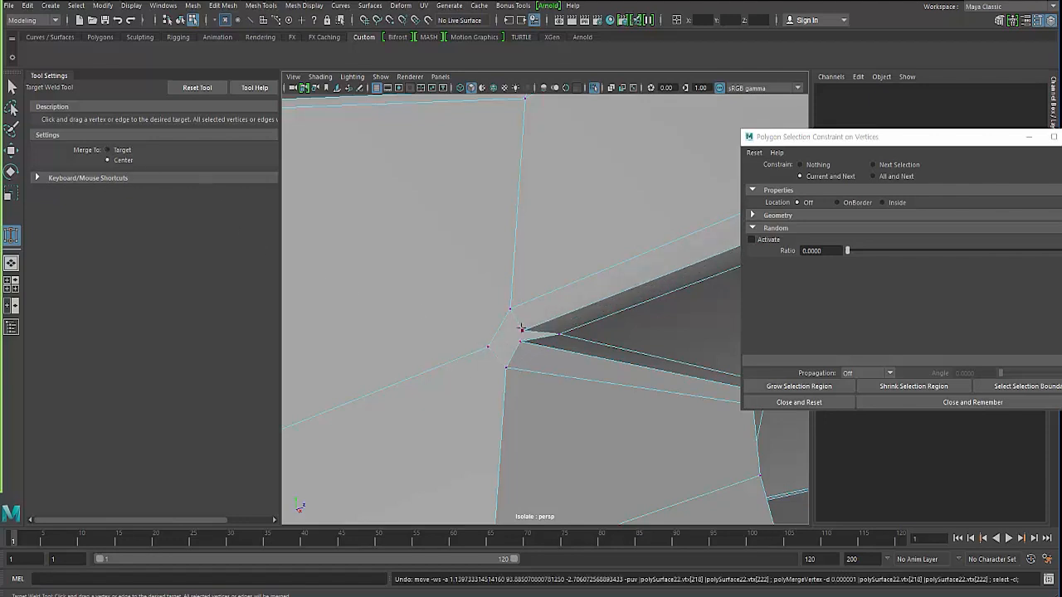
left_click_drag(521, 329, 521, 341)
scroll(511, 356, "down", 4)
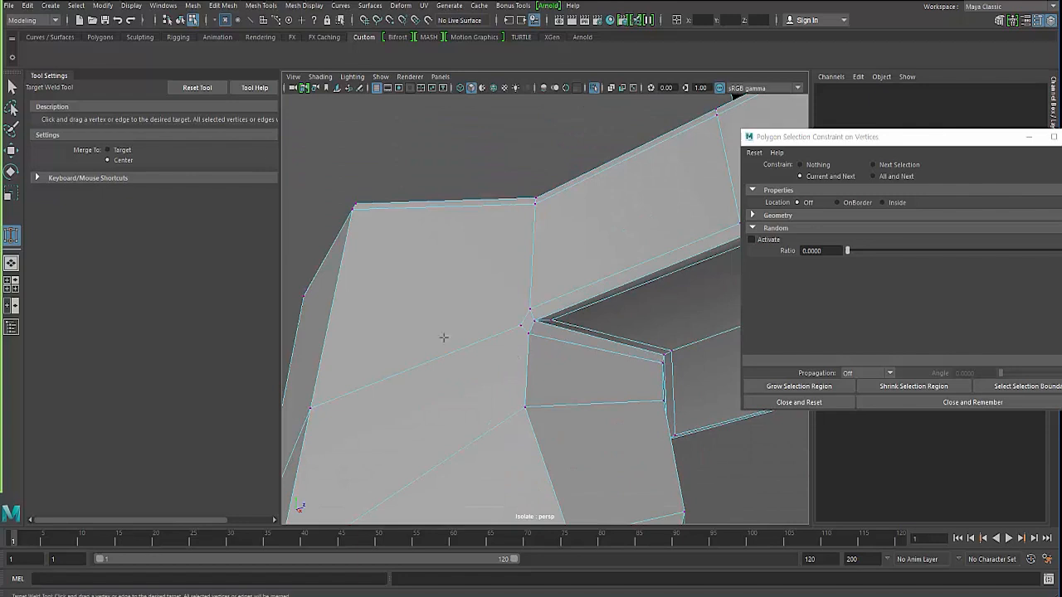
left_click(13, 87)
Step: Multi-Cut from the corner's small face to the socket's upper outer vertex
left_click_drag(467, 304, 493, 297, "alt")
right_click_drag(491, 290, 423, 290, "shift")
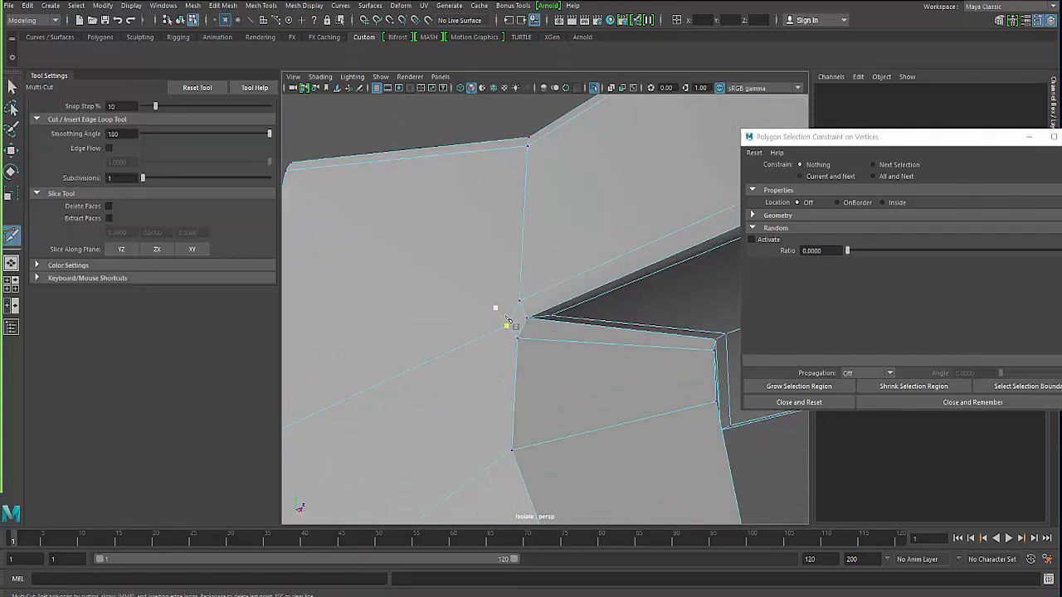
left_click(513, 315)
left_click(386, 221)
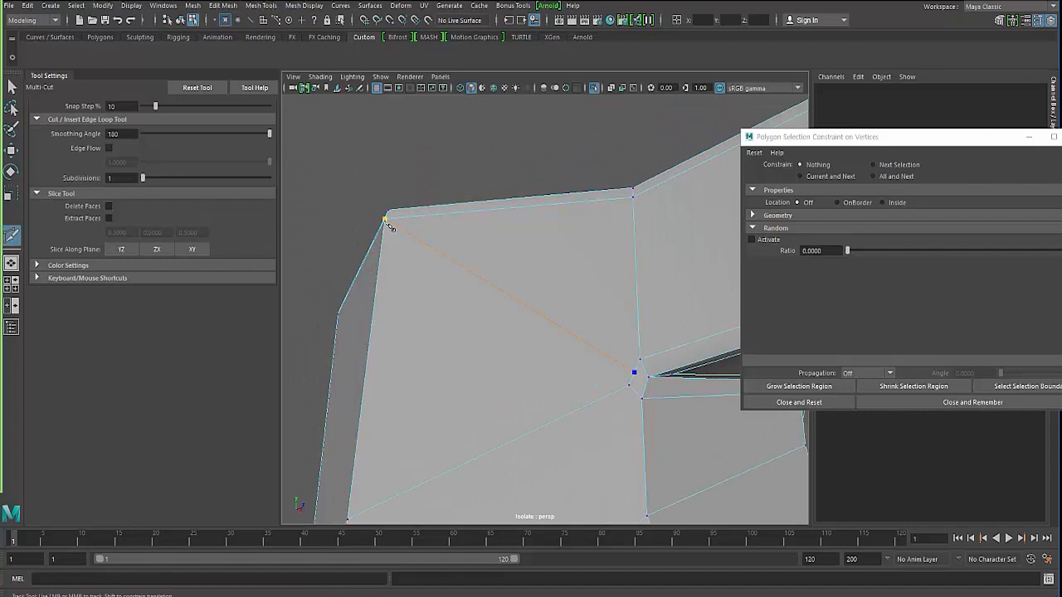
right_click(442, 298)
left_click(628, 386)
right_click(495, 433)
middle_click_drag(495, 433, 538, 305, "alt")
Step: Cut from the lower edge of the corner's small face to the socket's lower outer vertex and leave Multi-Cut
left_click(526, 294)
right_click(502, 258)
left_click(594, 201)
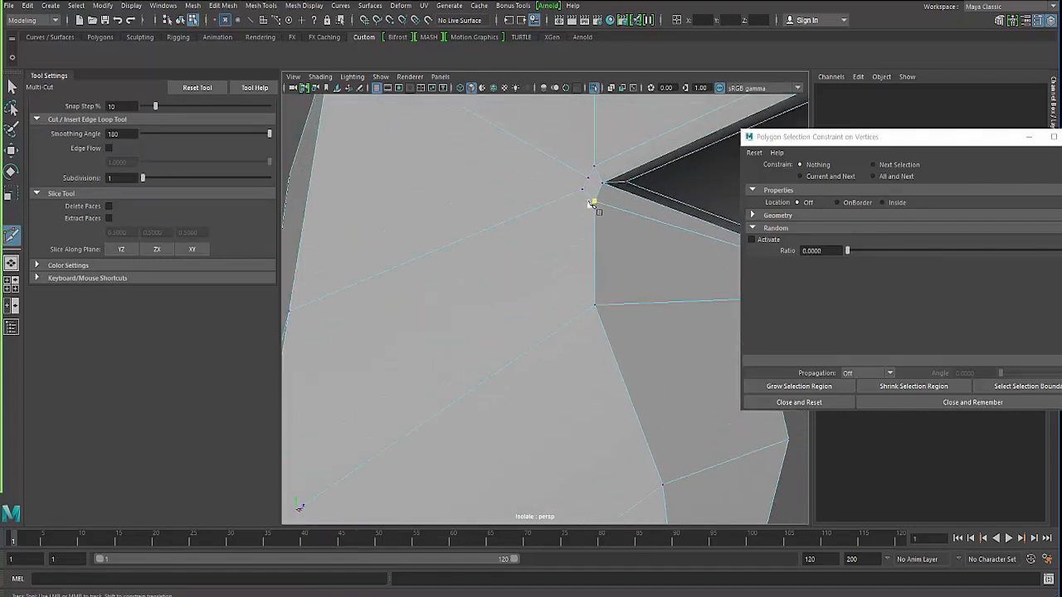
middle_click_drag(587, 196, 392, 403, "alt")
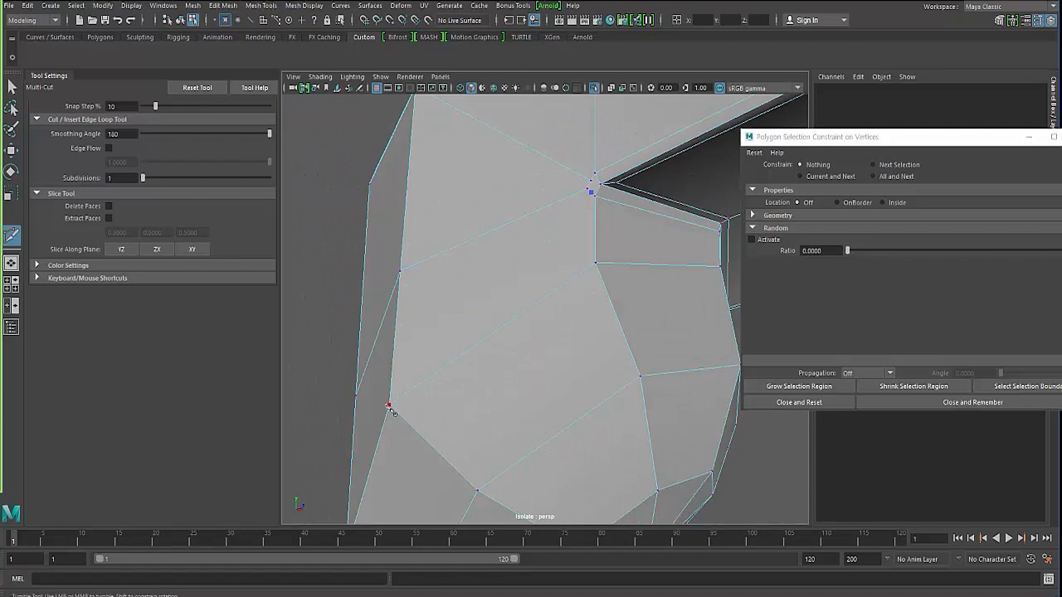
left_click(396, 399)
middle_click_drag(524, 393, 540, 408, "alt")
left_click(640, 321)
left_click(13, 87)
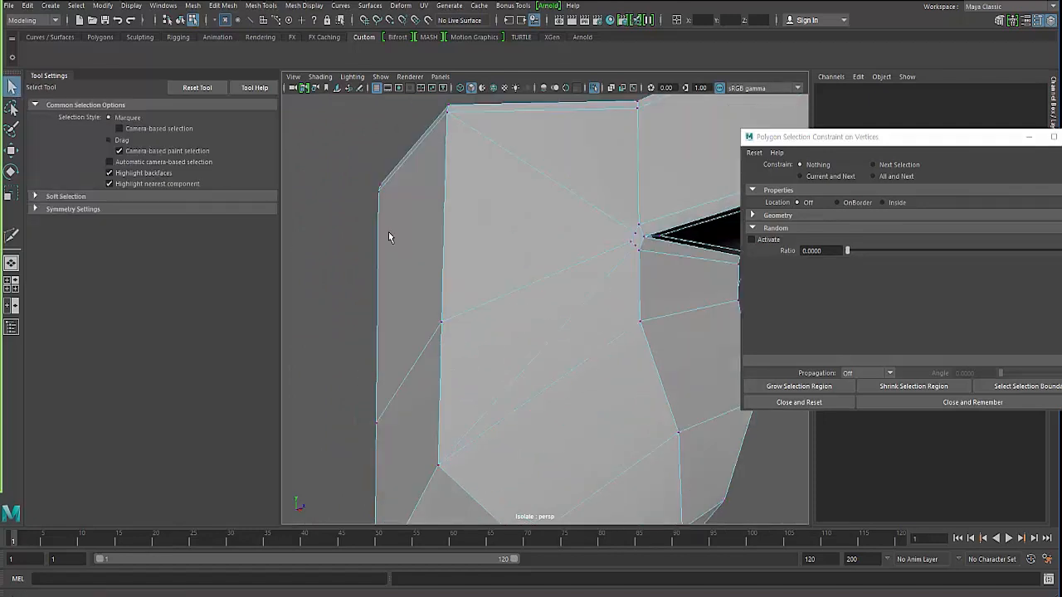
Step: Divide the corner's small face around a centre vertex with Multi-Cut
mouse_move(496, 290)
left_mouse_down("alt")
mouse_move(484, 306)
mouse_move(493, 310)
left_mouse_up("alt")
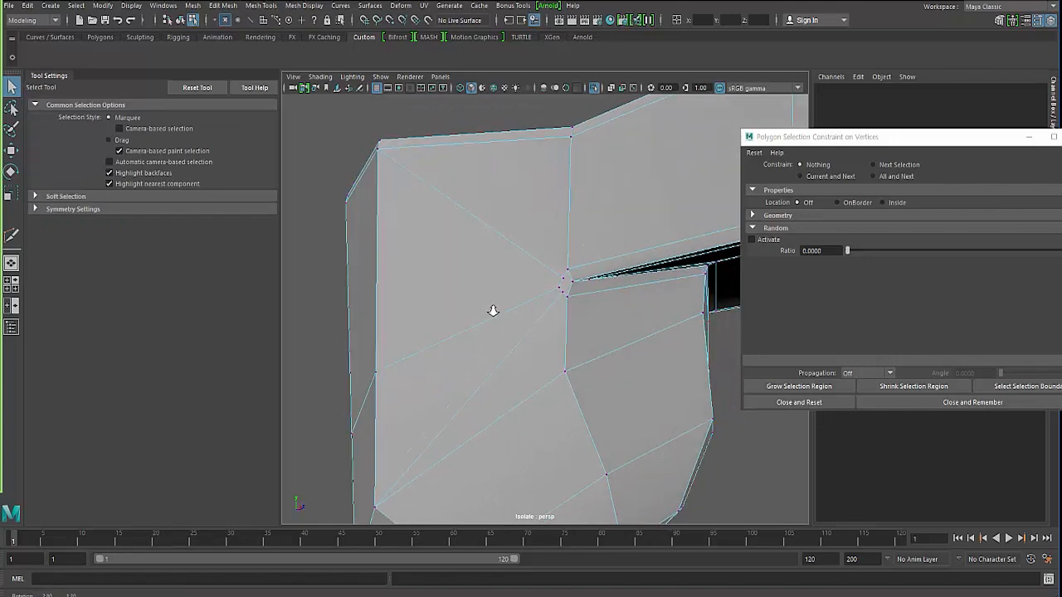
scroll(533, 325, "up", 3)
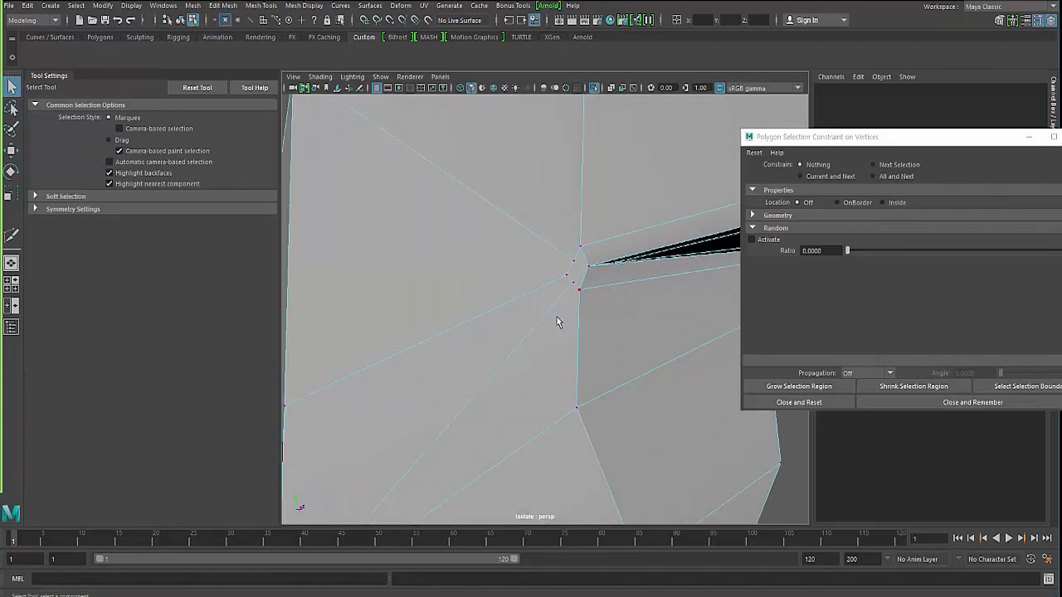
scroll(515, 315, "down", 5)
left_click_drag(473, 308, 510, 319, "alt")
scroll(555, 342, "up", 3)
scroll(509, 314, "up", 3)
right_click_drag(508, 314, 508, 279, "shift")
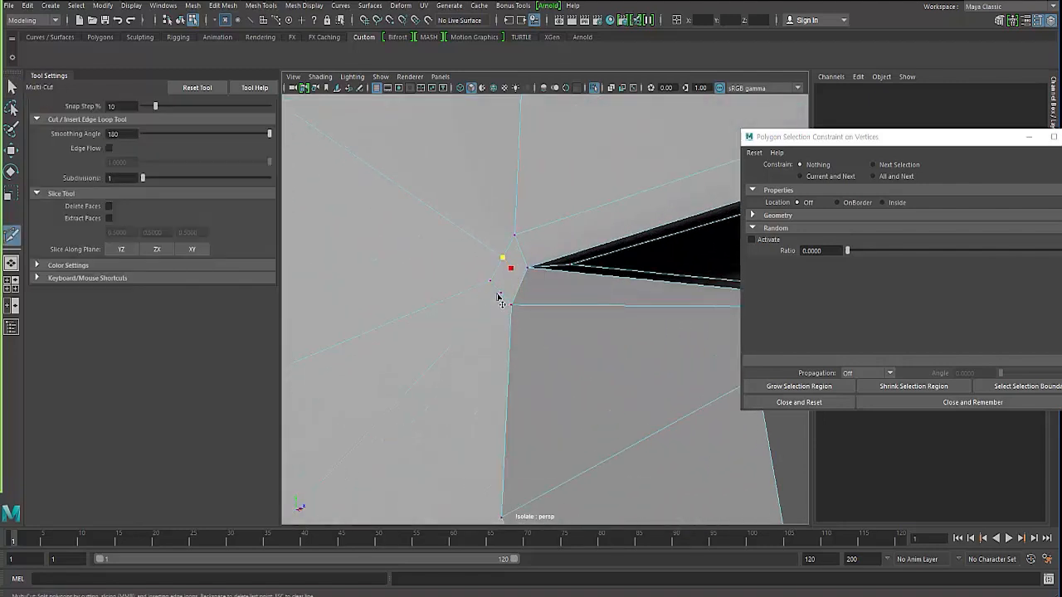
left_click(516, 275, "ctrl")
scroll(464, 332, "down", 3)
Step: Go to the remaining corner and cut from its small face to the socket's upper and lower outer vertices
middle_click_drag(465, 332, 494, 346, "alt")
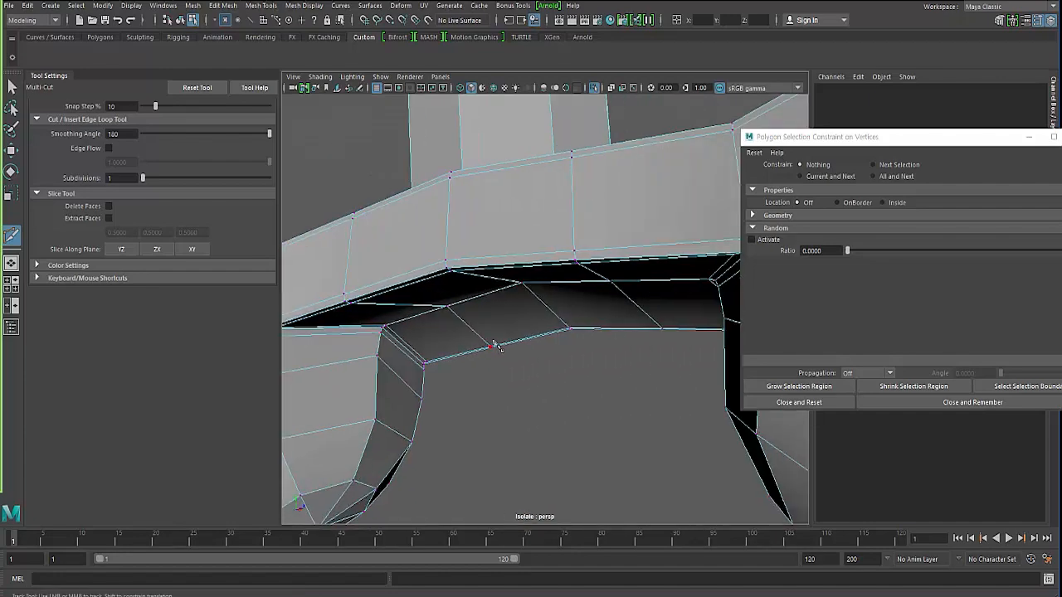
left_click_drag(494, 346, 561, 358, "alt")
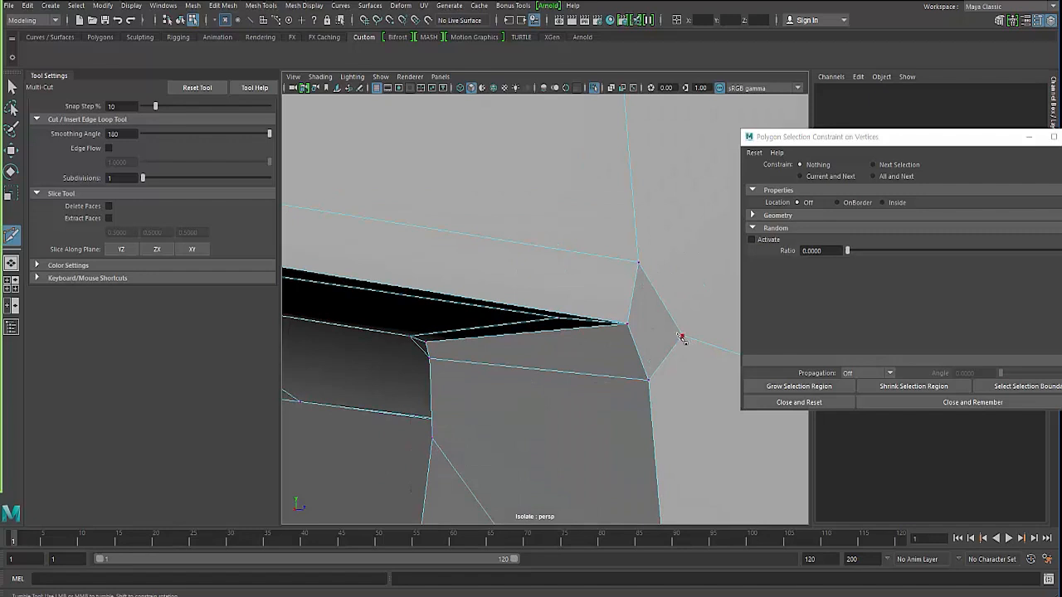
left_click_drag(680, 339, 557, 363, "alt")
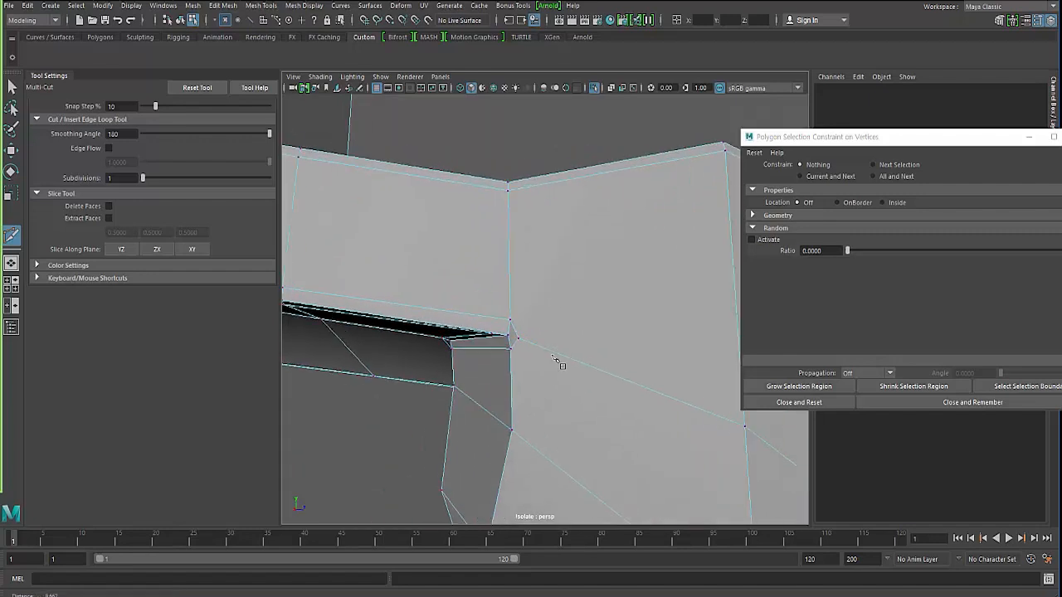
left_click(513, 330)
left_click_drag(554, 352, 516, 359, "alt")
left_click_drag(458, 307, 508, 400, "alt")
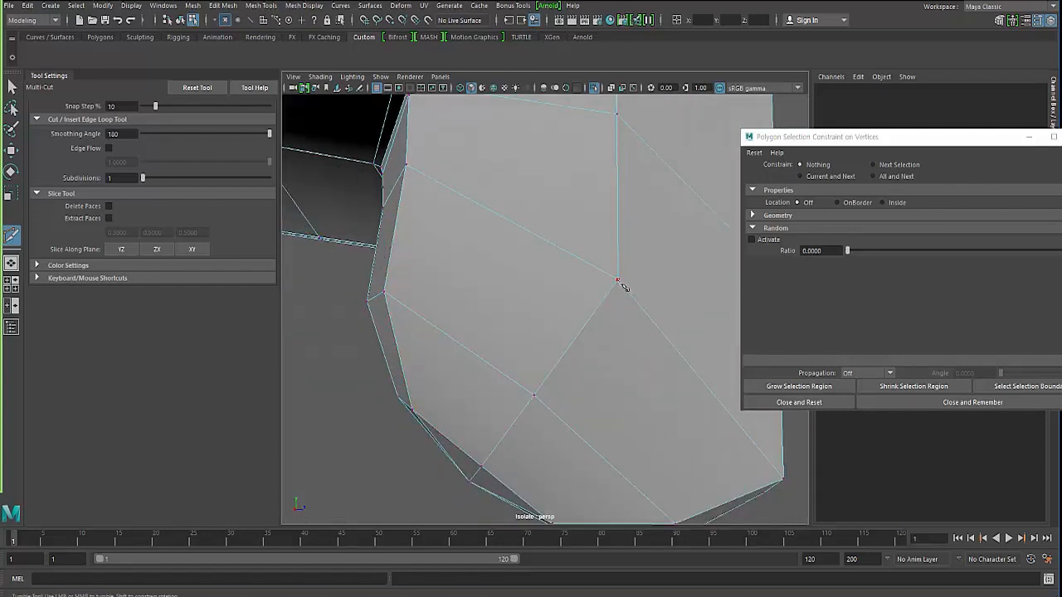
Step: Divide the remaining corner's small face around a centre vertex and leave Multi-Cut
left_click_drag(487, 355, 620, 239, "alt")
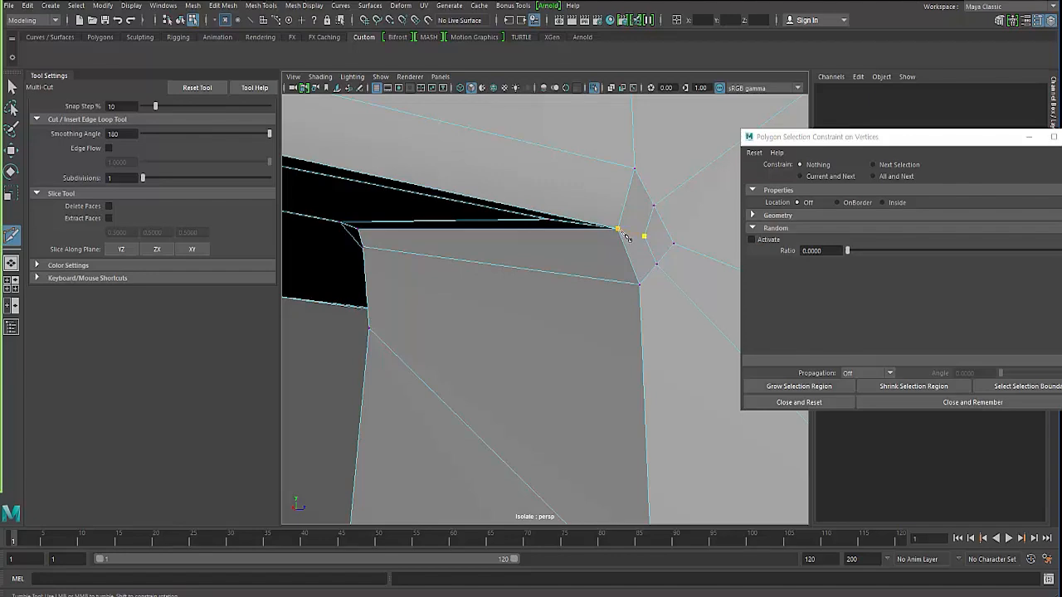
left_click_drag(536, 296, 559, 299, "alt")
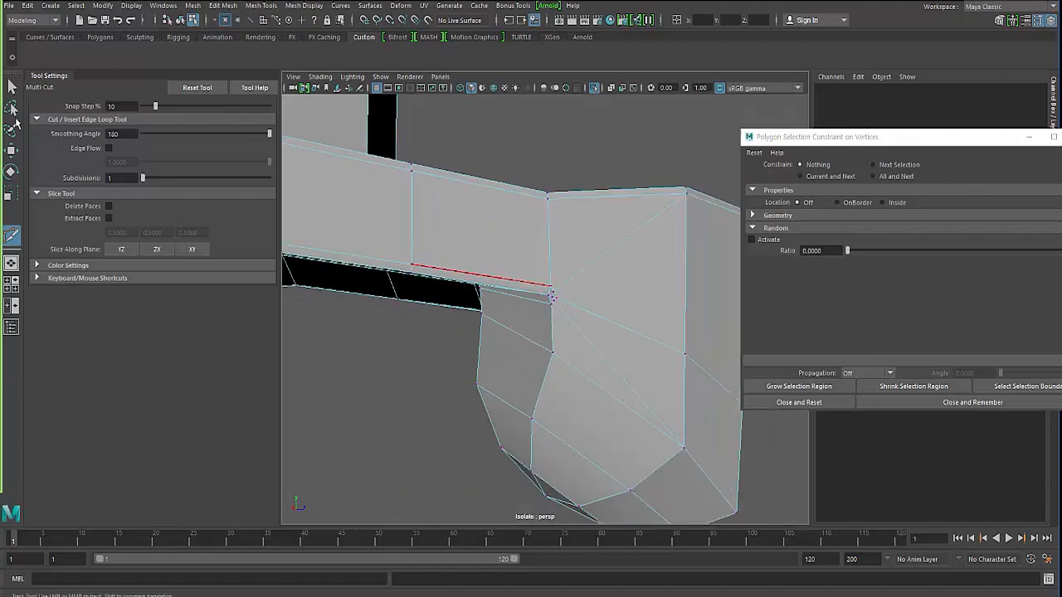
left_click(12, 87)
Step: Return to object mode and examine the connector's recut corners in smooth preview, both overall and close up
left_click_drag(415, 336, 390, 378, "alt")
key("F8")
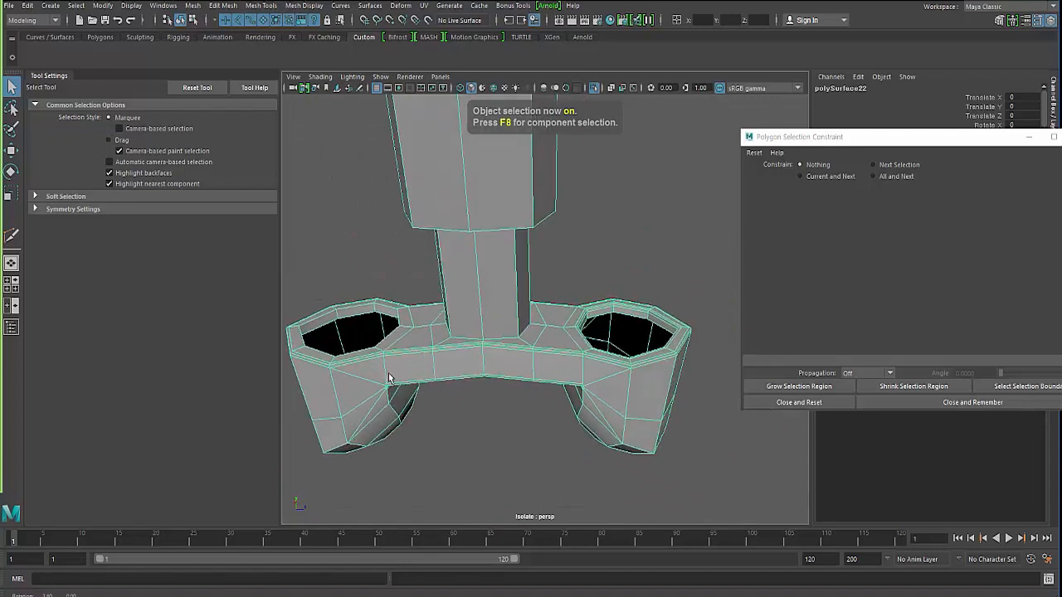
key("3")
left_click_drag(449, 412, 489, 410, "alt")
left_click(493, 410)
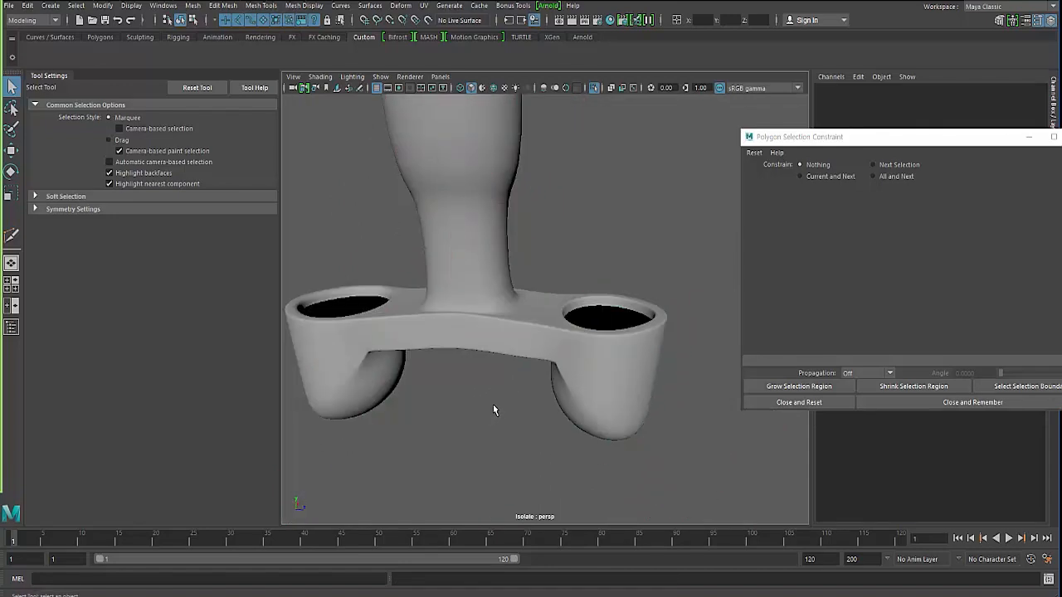
key("F8")
left_click(419, 345)
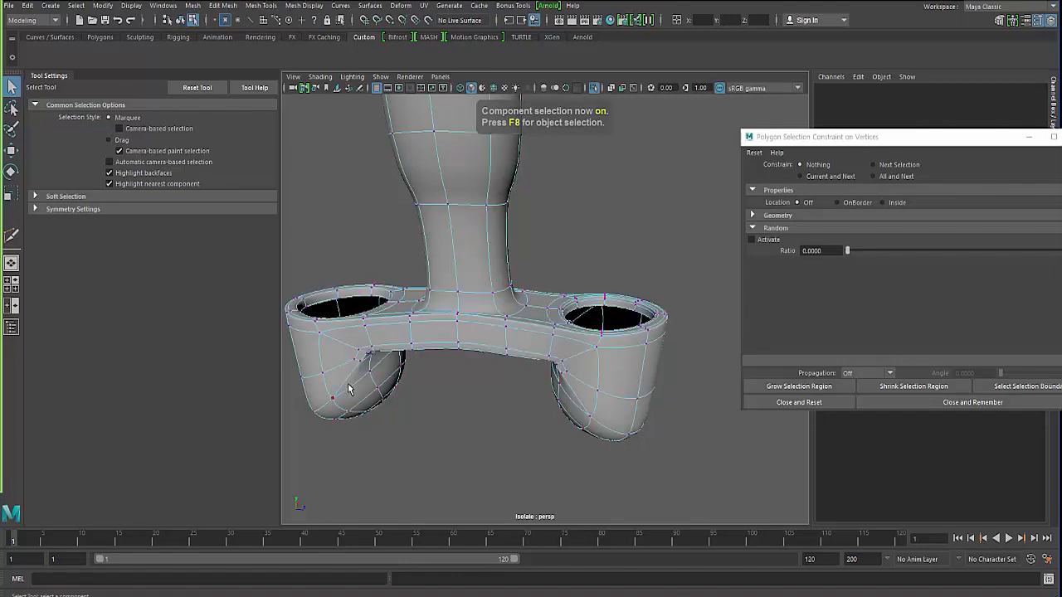
key("F8")
left_click_drag(332, 391, 447, 407, "alt")
right_click_drag(447, 407, 462, 393, "alt")
left_click_drag(462, 393, 474, 381, "alt")
right_click_drag(474, 380, 502, 365, "alt")
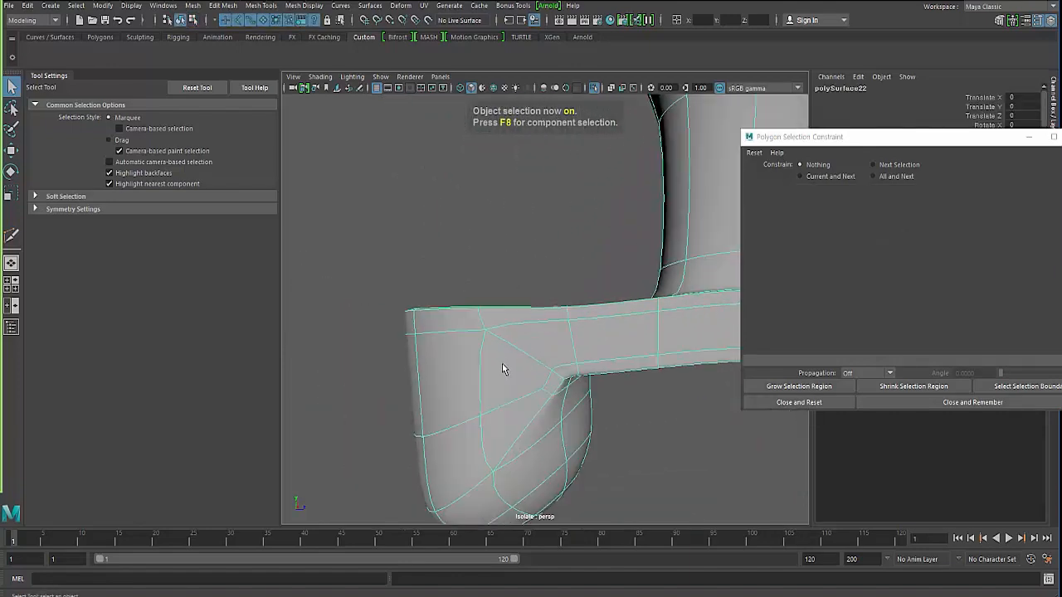
Step: Turn off smooth preview and examine the socket and the shaft base in the unsmoothed mesh
key("1")
left_click_drag(501, 388, 465, 351, "alt")
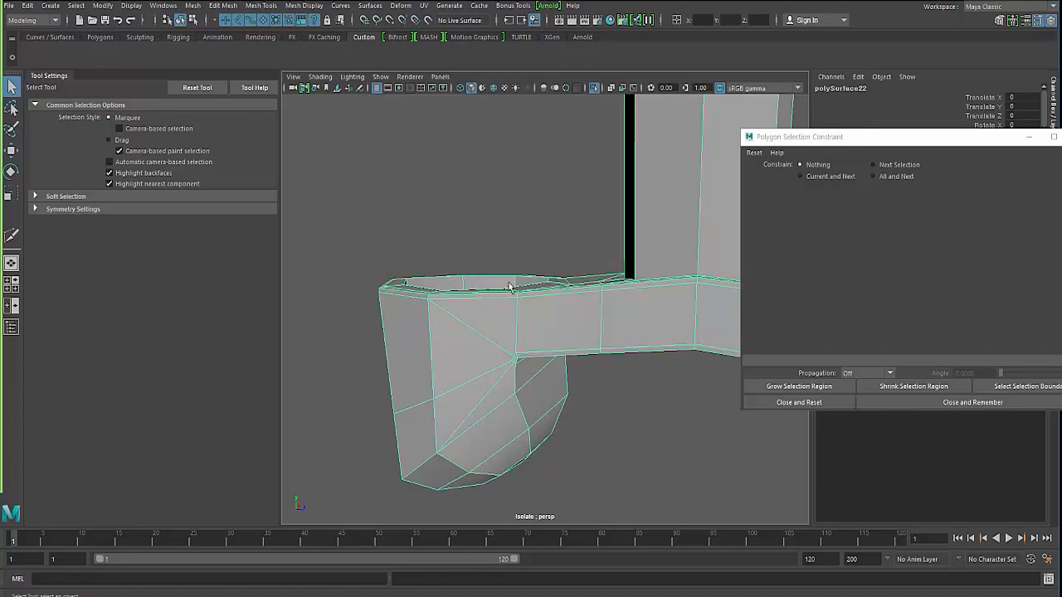
left_click_drag(489, 378, 343, 386, "alt")
right_click_drag(343, 386, 520, 373, "alt")
mouse_move(533, 319)
right_mouse_down("shift")
mouse_move(467, 325)
mouse_move(550, 320)
mouse_move(533, 310)
right_mouse_up("shift")
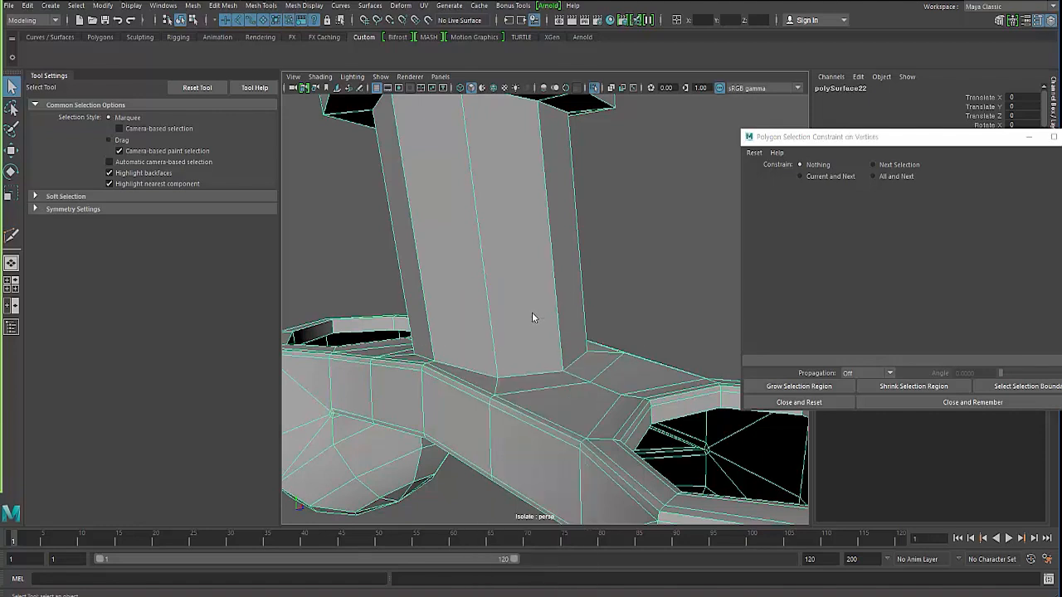
key("ctrl+z")
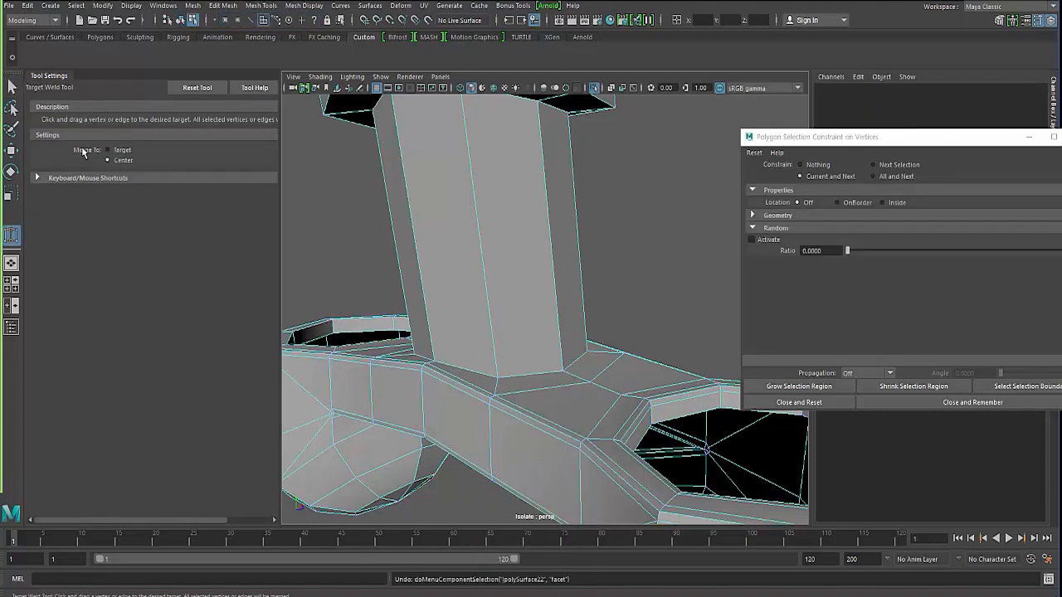
key("ctrl+z")
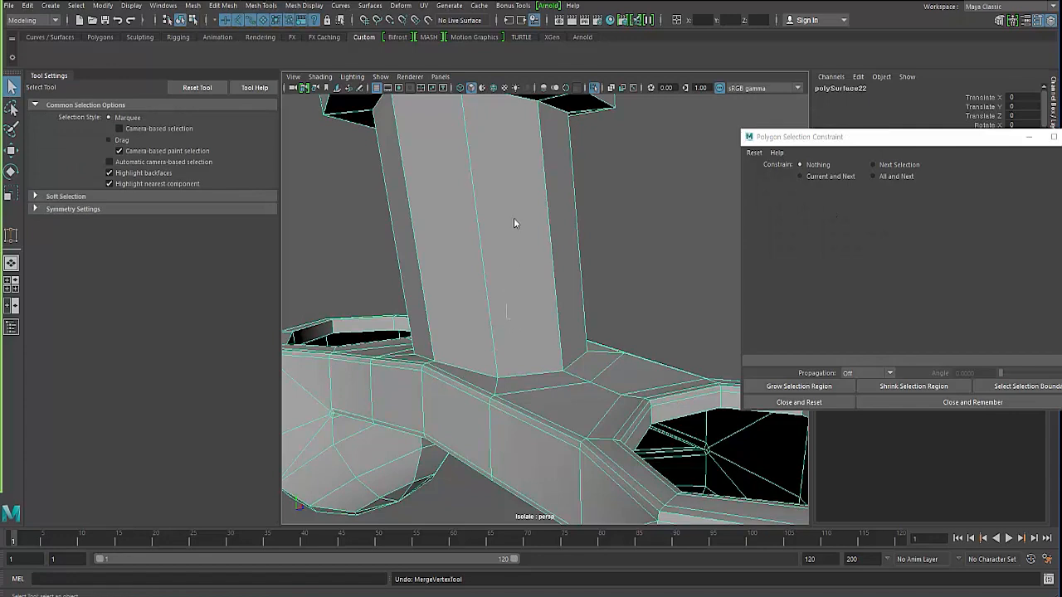
Step: Switch to edge selection and select the edge loop around the lower rim of the thick arm section above the connector
right_click_drag(505, 286, 505, 251)
mouse_move(505, 373)
left_mouse_down("alt")
mouse_move(371, 388)
mouse_move(413, 359)
mouse_move(440, 372)
mouse_move(392, 309)
mouse_move(489, 313)
left_mouse_up("alt")
key("4")
key("5")
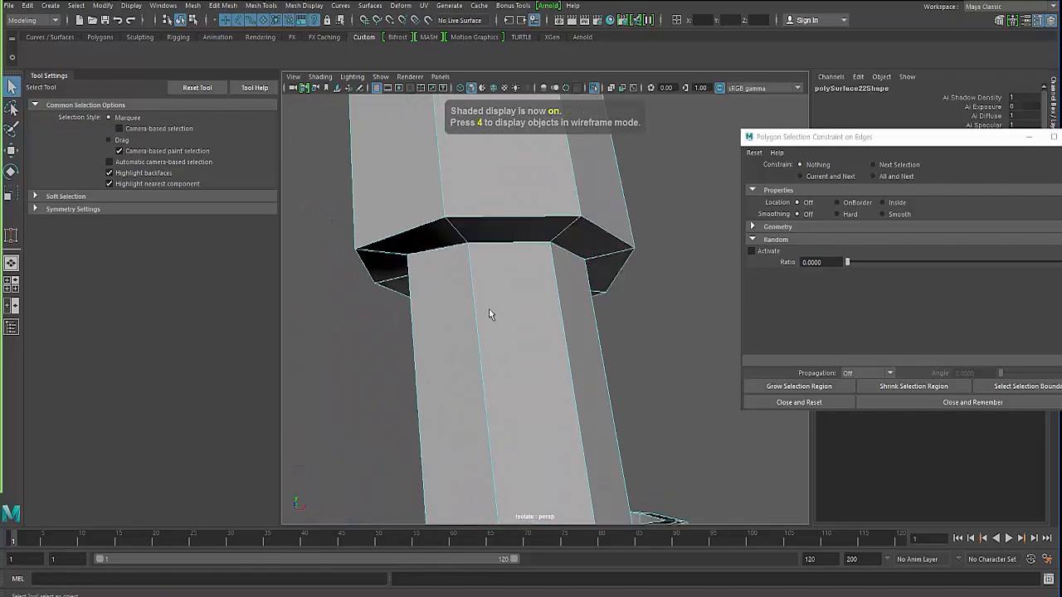
double_click(484, 216)
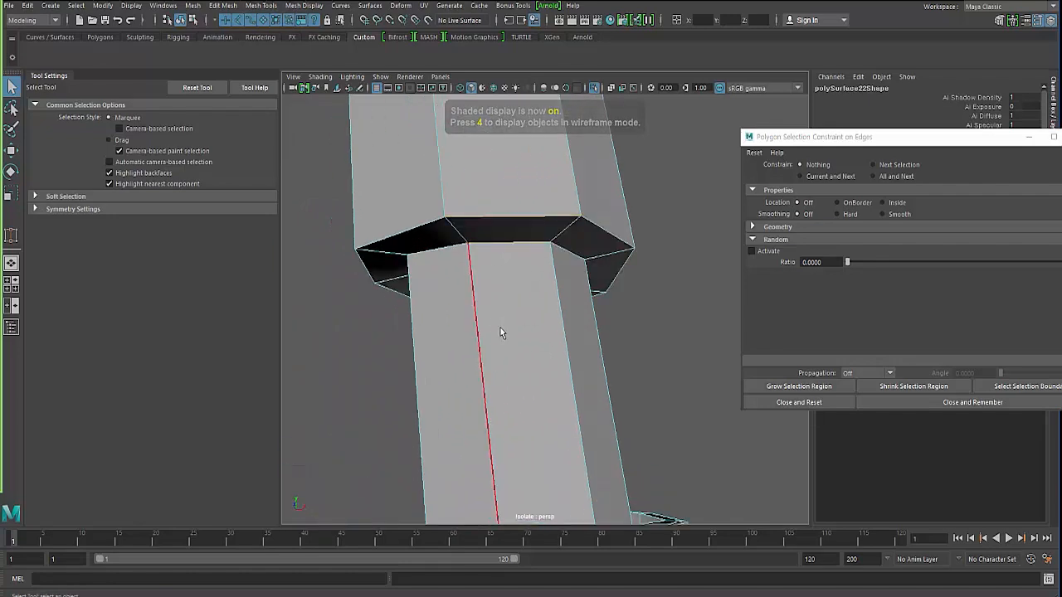
Step: Add the outer and inner edge loops at the thick arm section's upper end to the selection
right_click_drag(500, 328, 431, 317, "alt")
middle_click_drag(450, 317, 508, 461, "alt")
right_click_drag(509, 461, 564, 445, "alt")
left_click_drag(564, 445, 577, 421, "alt")
right_click_drag(576, 422, 676, 428, "alt")
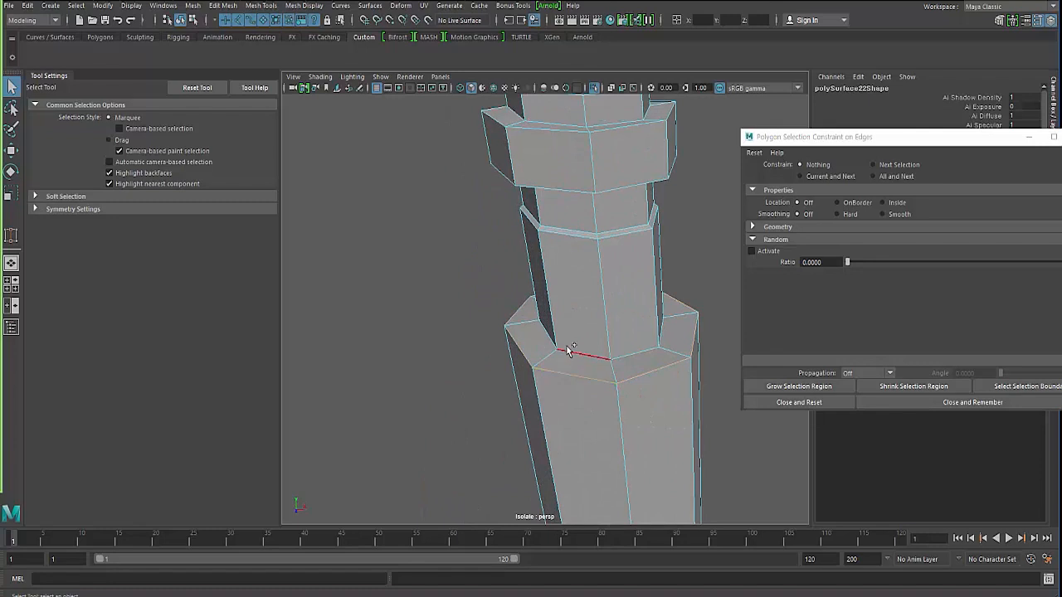
double_click(567, 348, "shift")
Step: Add the edge loops of the thin collar and of the head's underside to the selection
right_click_drag(531, 334, 574, 305, "alt")
double_click(571, 280, "shift")
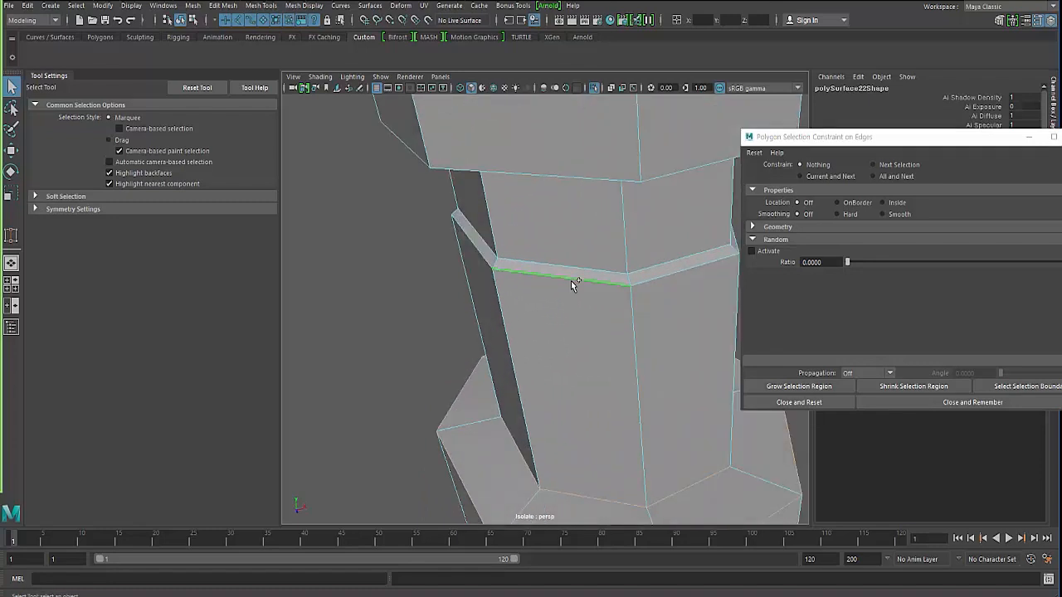
double_click(546, 258, "shift")
left_click_drag(503, 258, 510, 233, "alt")
left_click(545, 241, "shift")
left_click(526, 216, "shift")
Step: Add the edge loops of the head's upper rim, the raised cap's base and the cap's top to the selection
key("4")
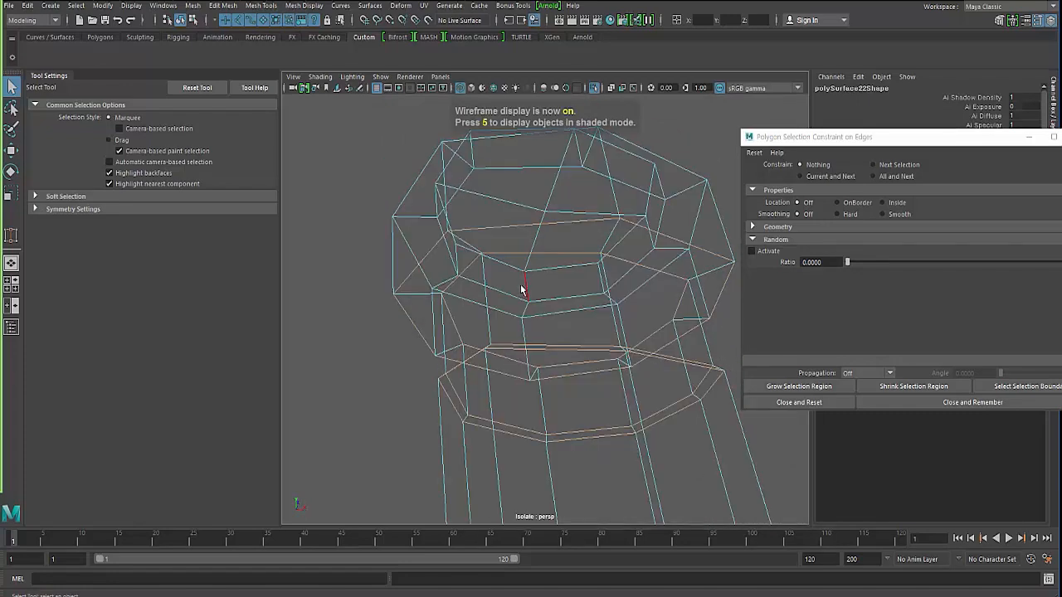
key("5")
mouse_move(487, 277)
left_mouse_down("alt")
mouse_move(474, 287)
mouse_move(481, 407)
mouse_move(457, 287)
left_mouse_up("alt")
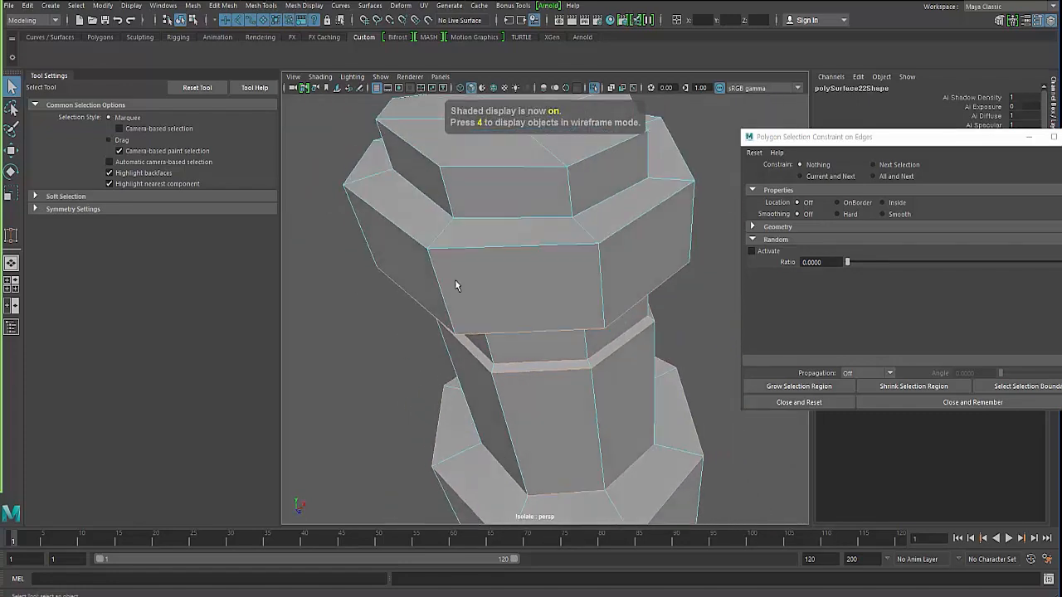
left_click(481, 218, "shift")
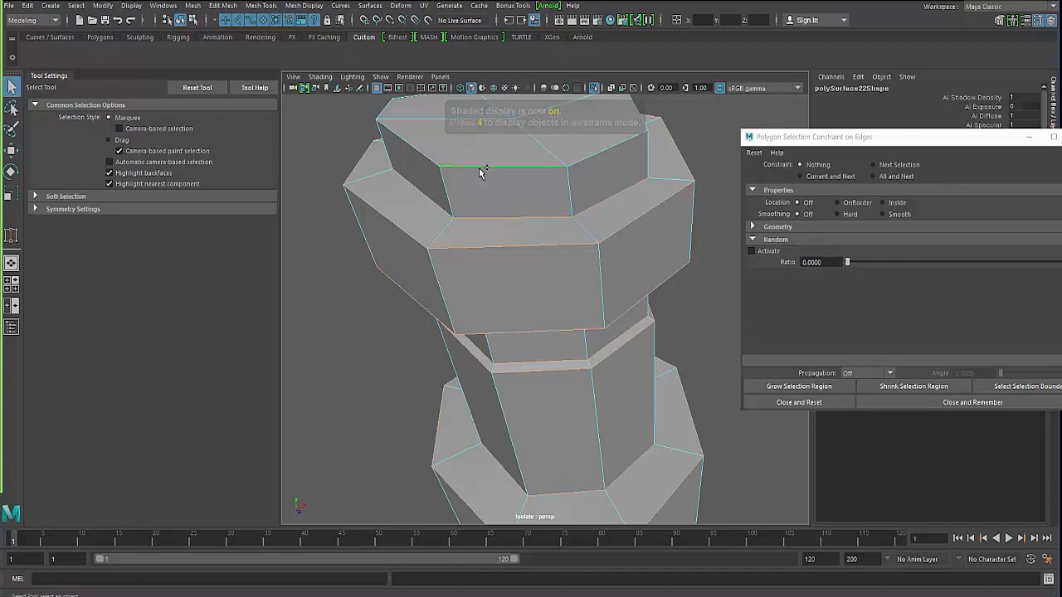
mouse_move(481, 171)
left_mouse_down("alt")
mouse_move(488, 286)
mouse_move(490, 274)
left_mouse_up("alt")
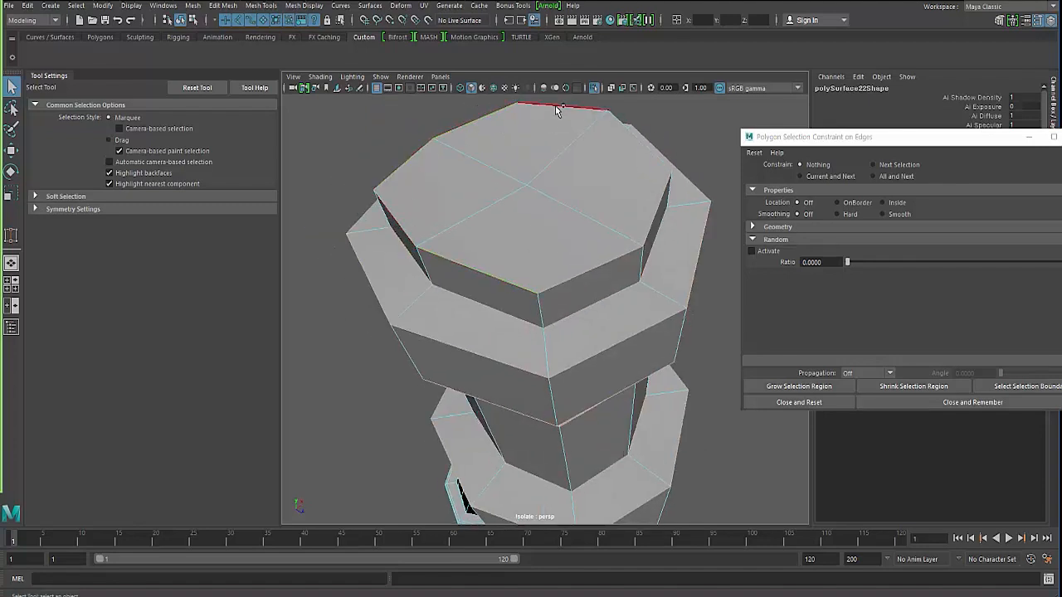
left_click_drag(609, 237, 506, 238, "alt")
Step: Bevel the selected edge loops and check the shaft briefly in smooth preview
right_click_drag(506, 238, 562, 238, "shift")
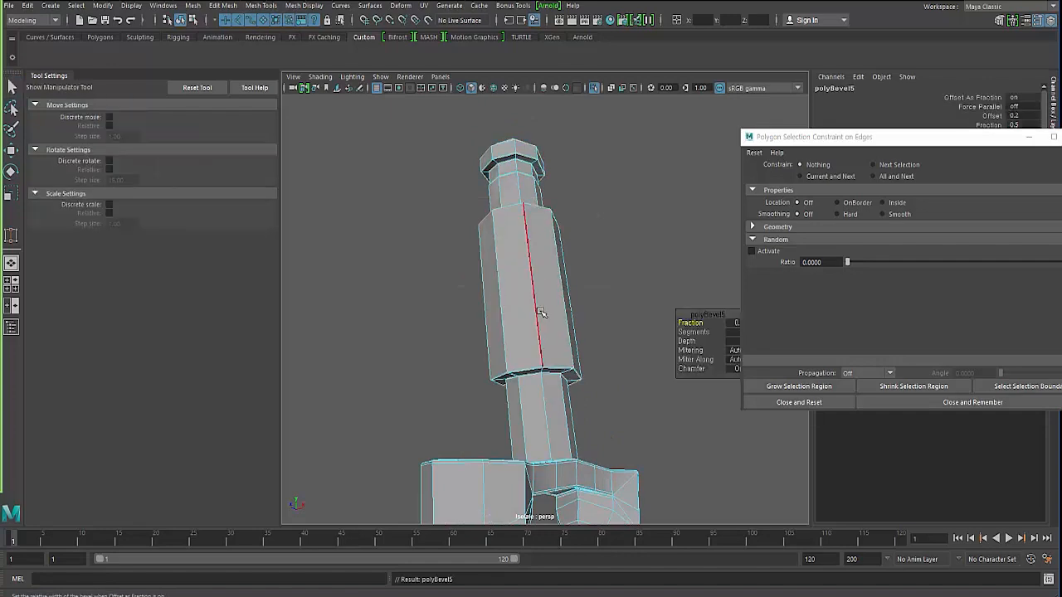
left_click_drag(539, 312, 452, 372, "alt")
key("3")
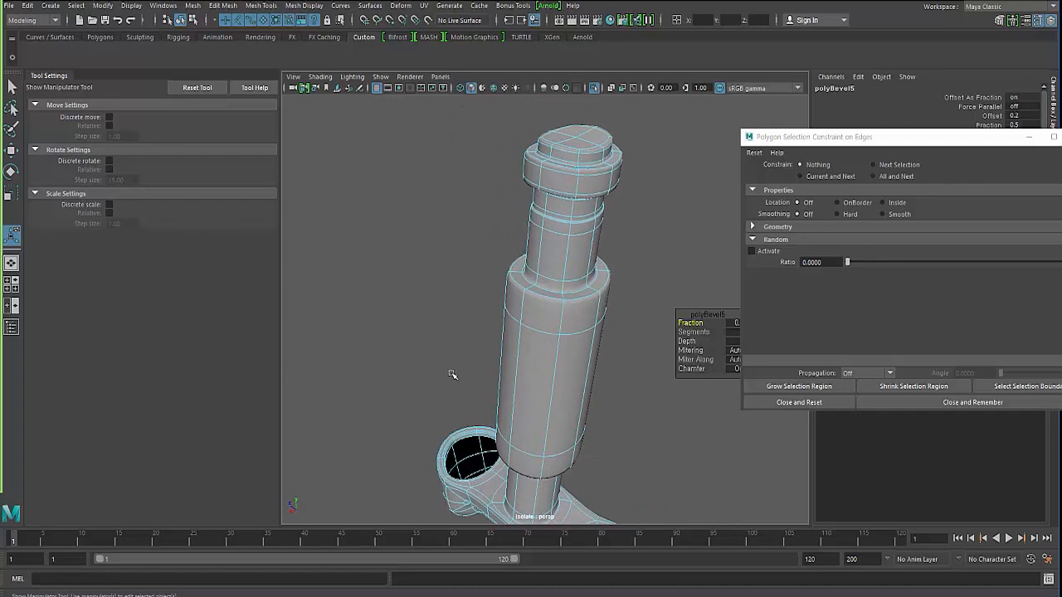
key("1")
Step: Set the bevel's fraction to 1, segments to 2 and depth to 1.5
mouse_move(703, 322)
left_mouse_down()
mouse_move(668, 323)
mouse_move(704, 323)
mouse_move(659, 339)
mouse_move(712, 332)
left_mouse_up()
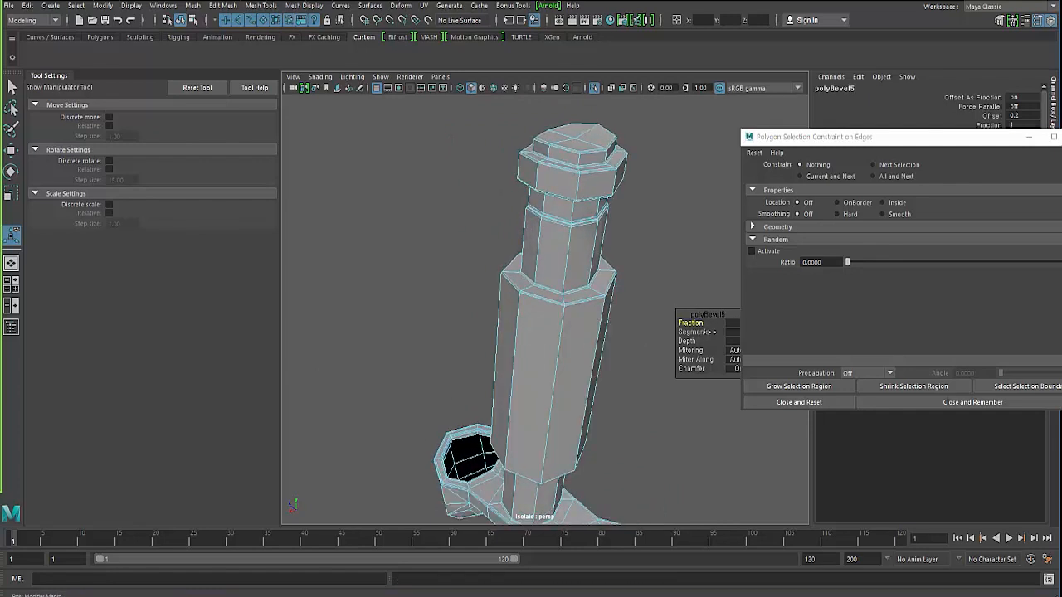
left_click_drag(777, 138, 869, 415)
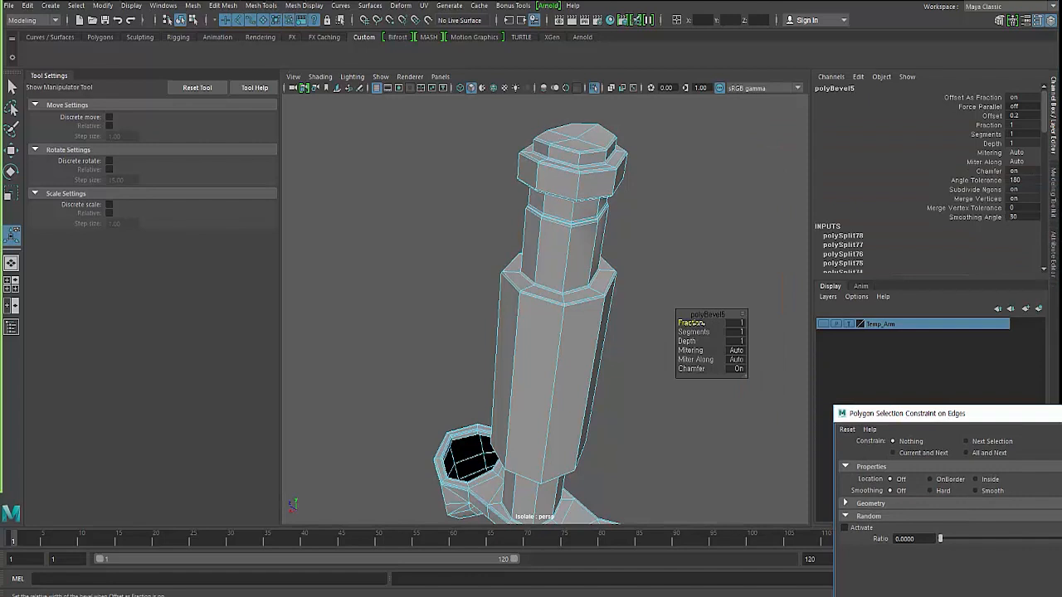
left_click_drag(698, 322, 731, 322)
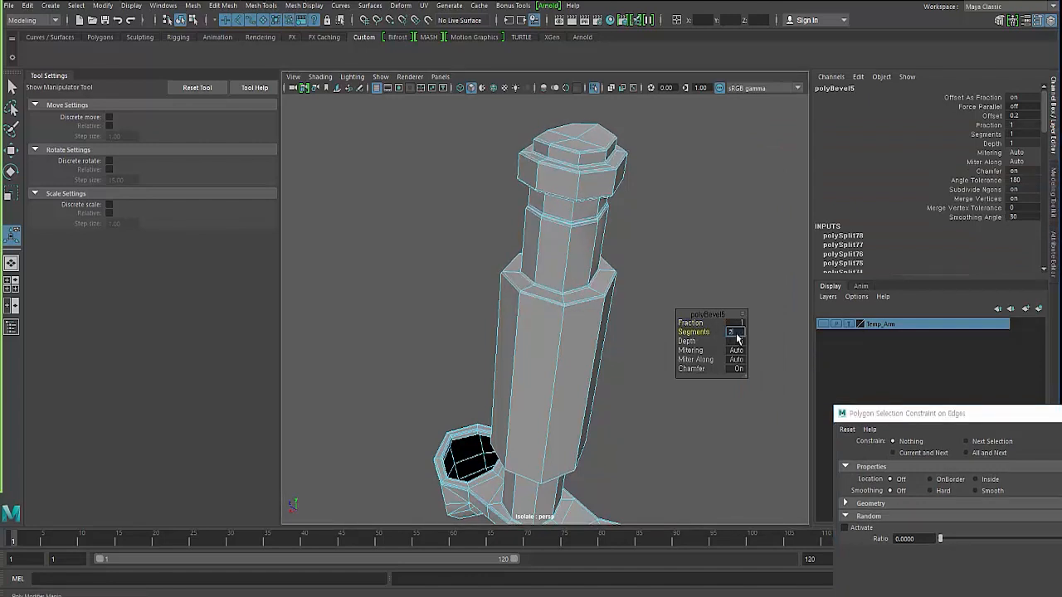
key("Return")
left_click(739, 341)
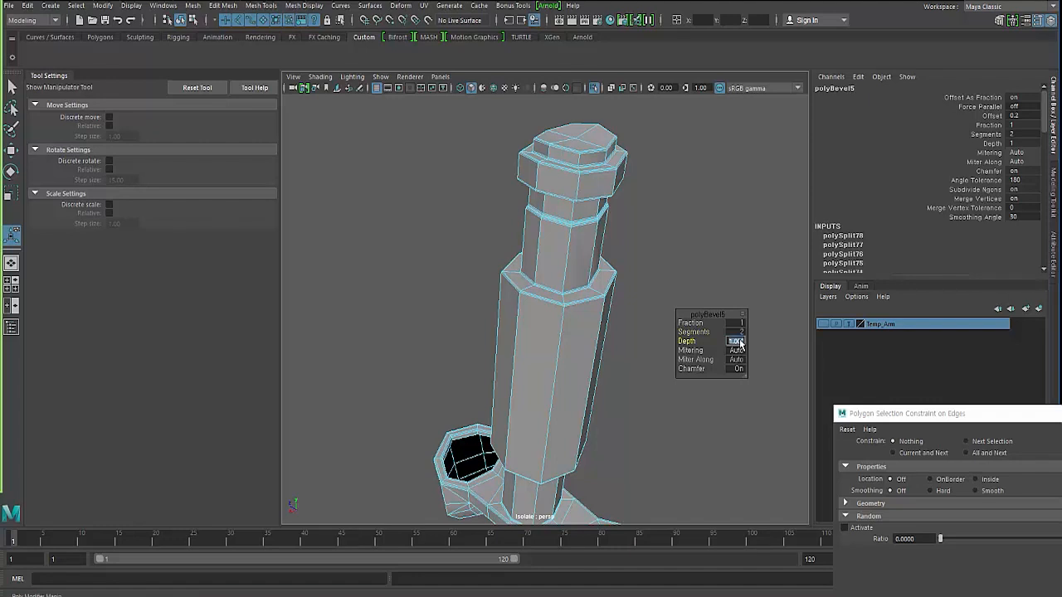
type("1.5")
key("Return")
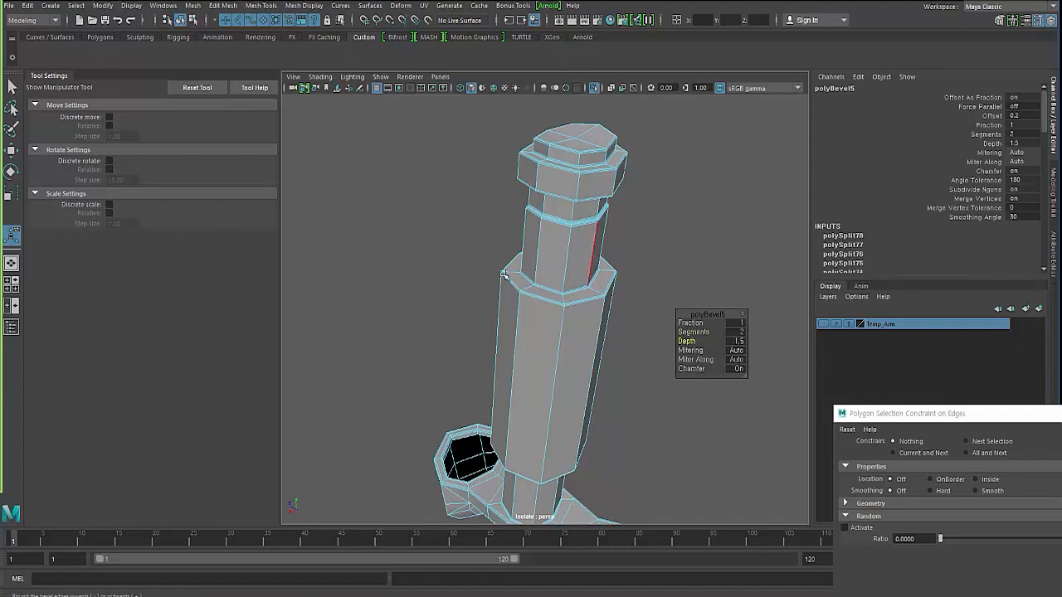
Step: Return to object selection, turn on smooth preview for the bevelled shaft and connector, and inspect the part's rims
left_click(432, 305)
left_click_drag(454, 390, 468, 352, "alt")
middle_click_drag(469, 352, 473, 274, "alt")
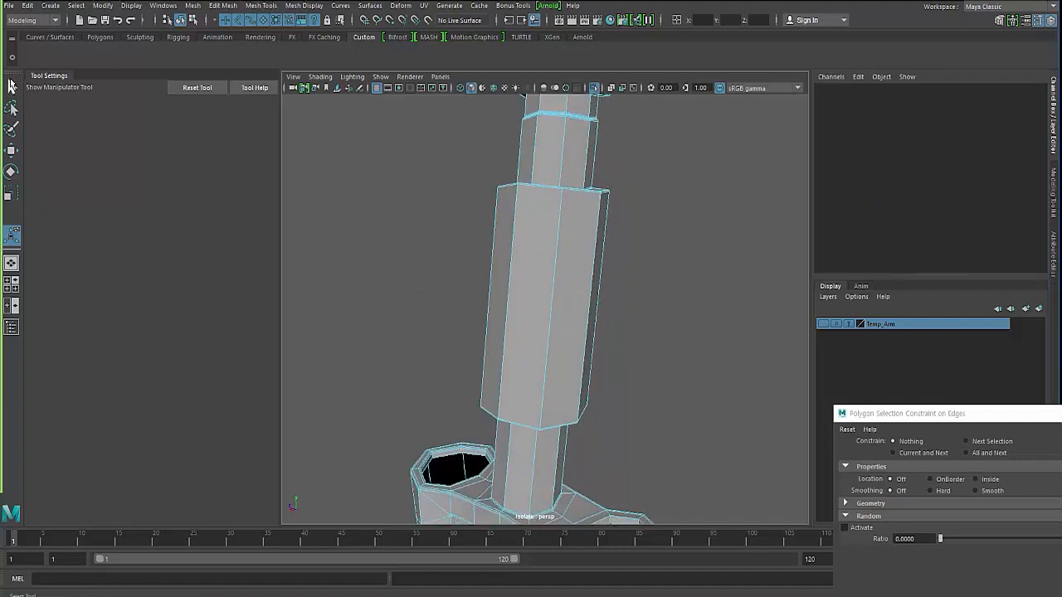
key("q")
left_click_drag(406, 255, 433, 261, "alt")
key("F8")
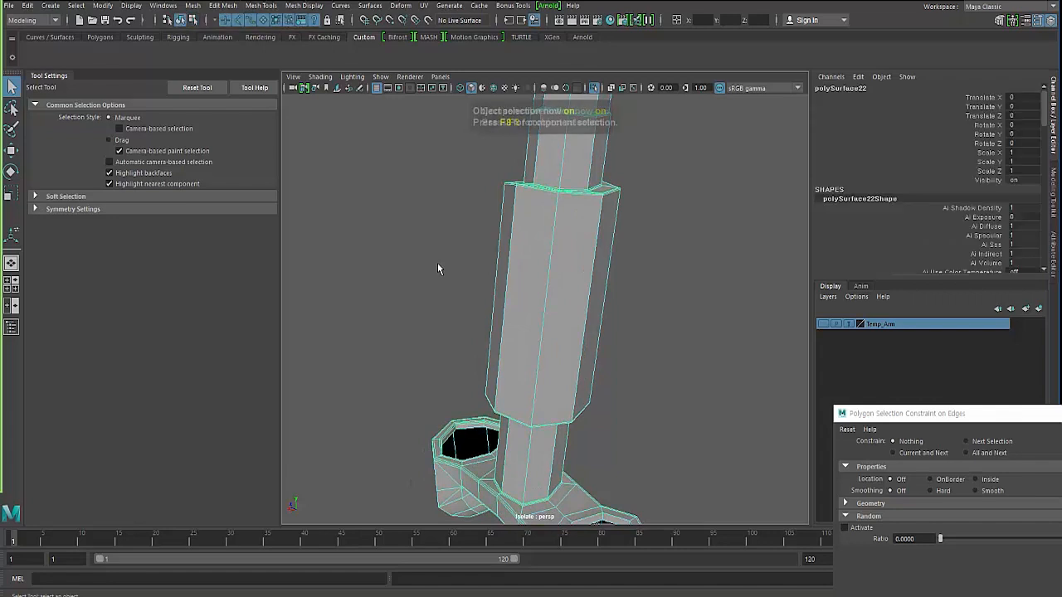
key("3")
left_click(418, 268)
right_click_drag(418, 268, 406, 344, "alt")
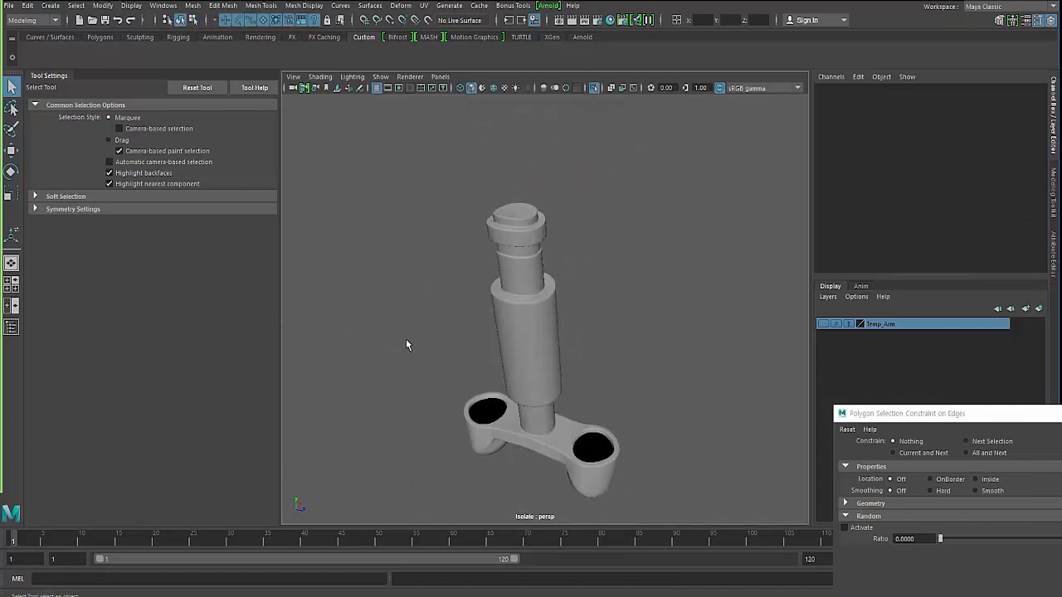
scroll(406, 339, "up", 3)
left_click_drag(400, 335, 505, 245, "alt")
left_click(505, 245)
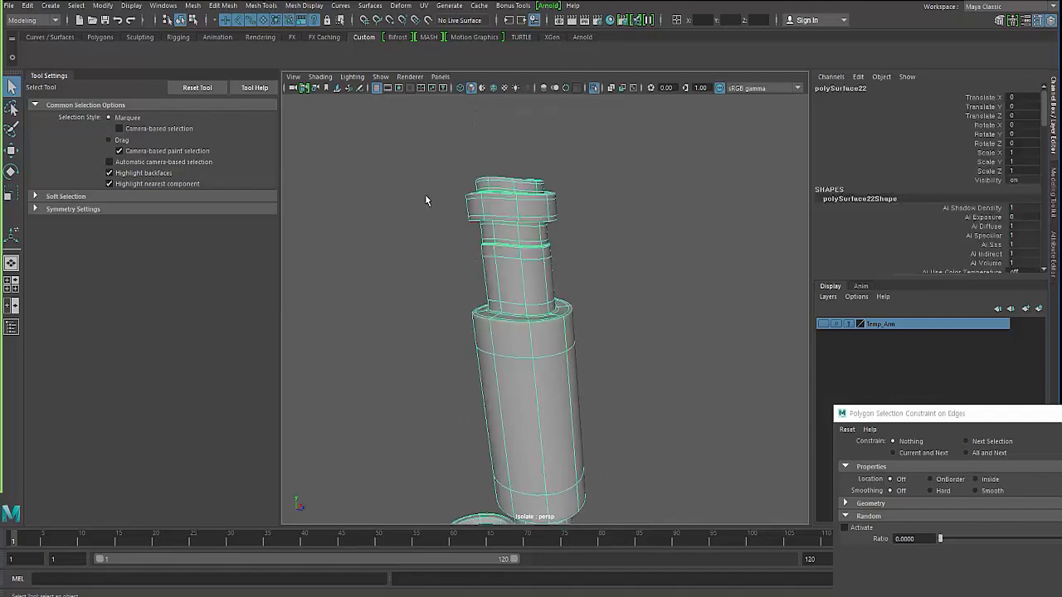
Step: Turn off the isolated view to show the whole arm and enable wireframe on shaded
left_click(597, 88)
left_click(362, 283)
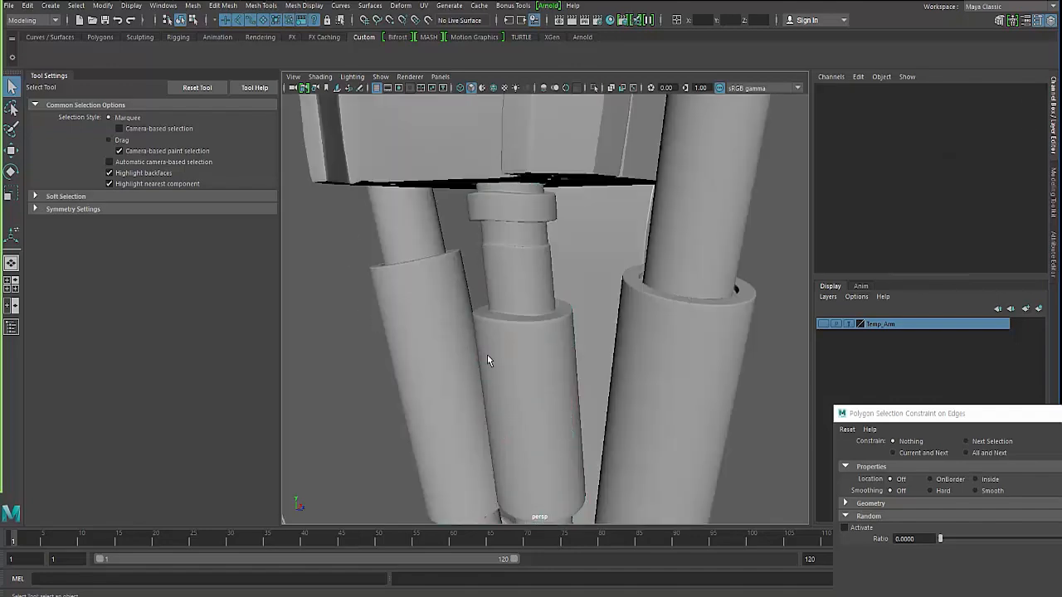
left_click_drag(353, 322, 500, 349, "alt")
scroll(344, 325, "down", 5)
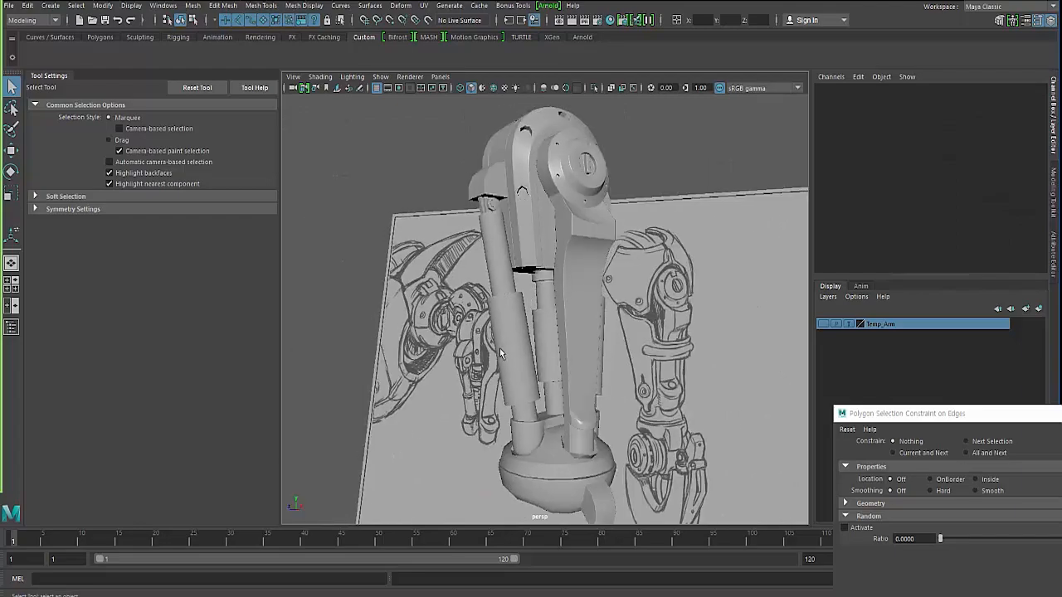
left_click(499, 349)
left_click(358, 111)
left_click(494, 89)
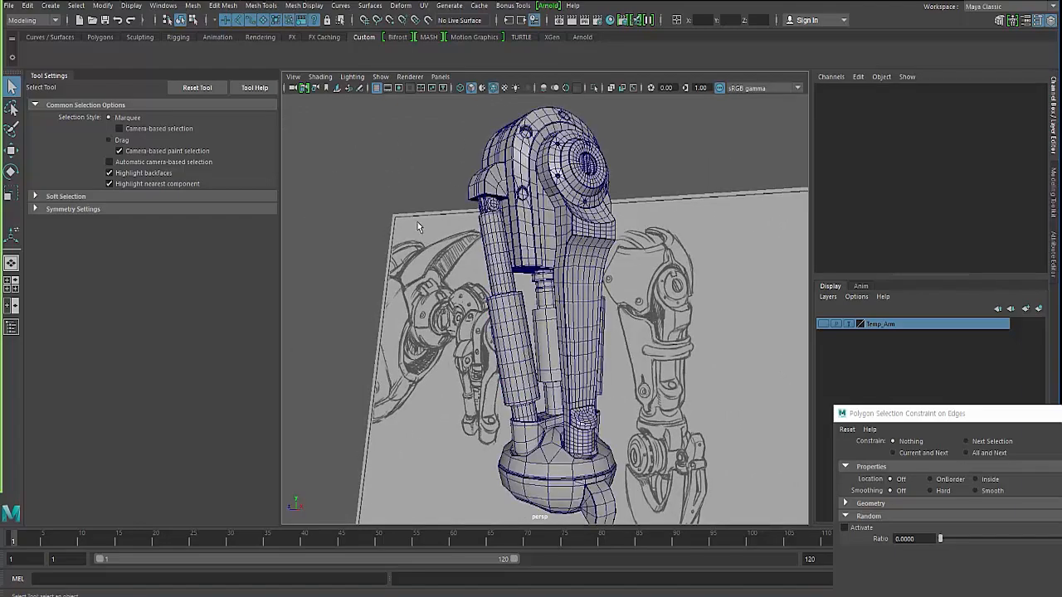
Step: Examine the whole arm from several angles against the reference sketches behind it
mouse_move(373, 217)
left_mouse_down("alt")
mouse_move(443, 235)
mouse_move(420, 304)
left_mouse_up("alt")
scroll(465, 332, "up", 2)
middle_click_drag(481, 344, 501, 256, "alt")
mouse_move(501, 255)
left_mouse_down("alt")
mouse_move(427, 251)
mouse_move(611, 235)
mouse_move(678, 251)
mouse_move(669, 236)
mouse_move(423, 272)
mouse_move(426, 256)
mouse_move(370, 345)
mouse_move(725, 363)
left_mouse_up("alt")
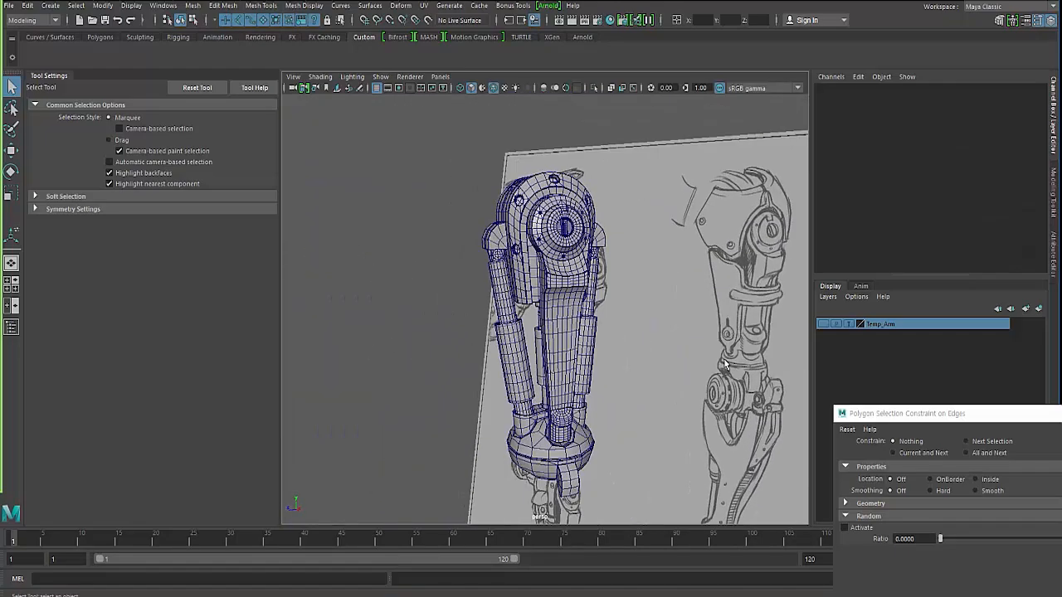
left_click_drag(464, 291, 479, 178, "alt")
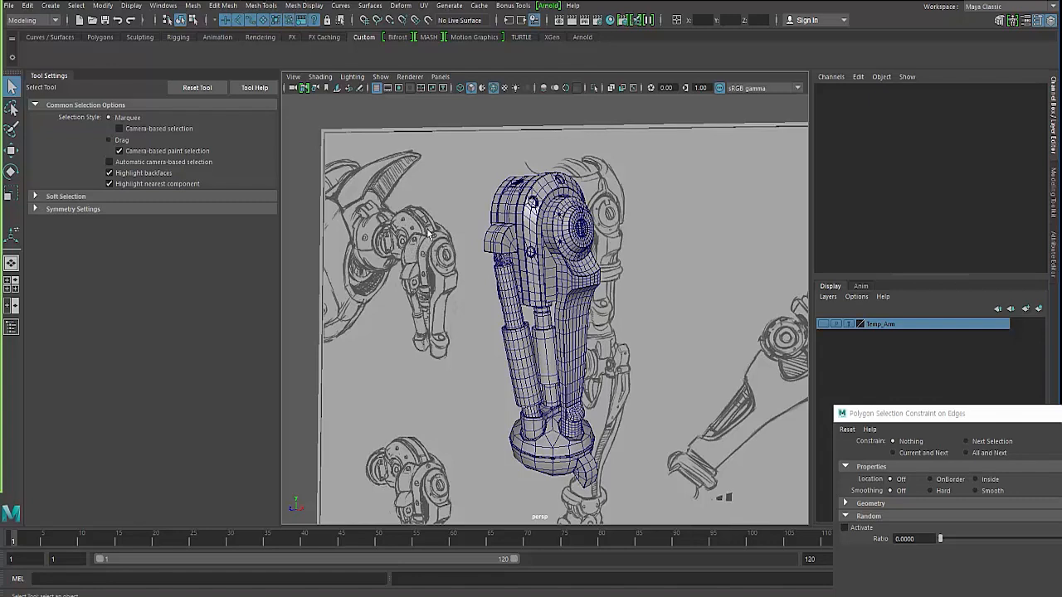
left_click_drag(429, 235, 589, 248, "alt")
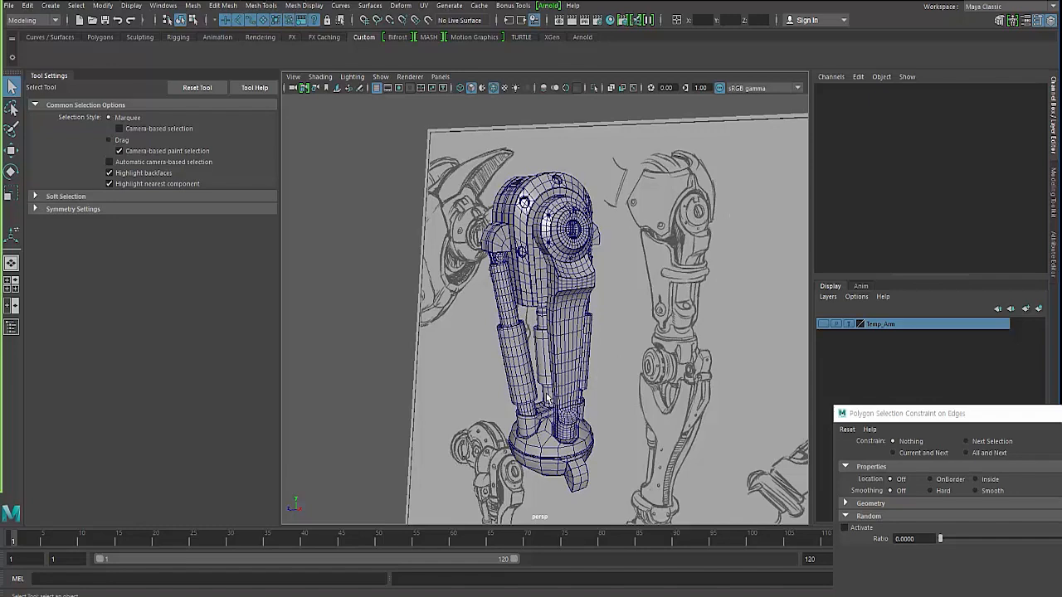
mouse_move(547, 399)
left_mouse_down("alt")
mouse_move(539, 387)
mouse_move(512, 402)
left_mouse_up("alt")
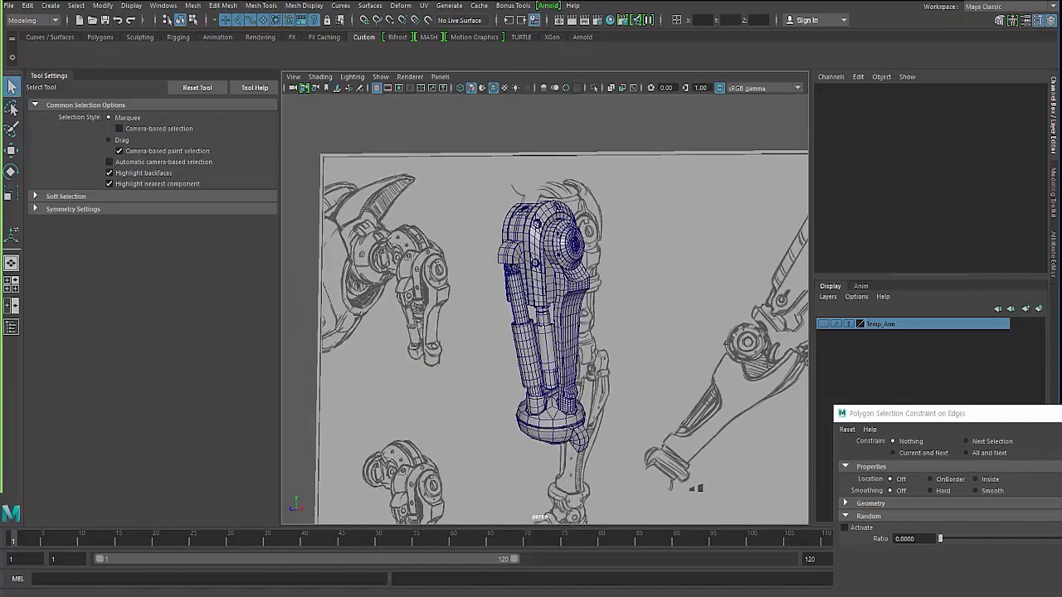